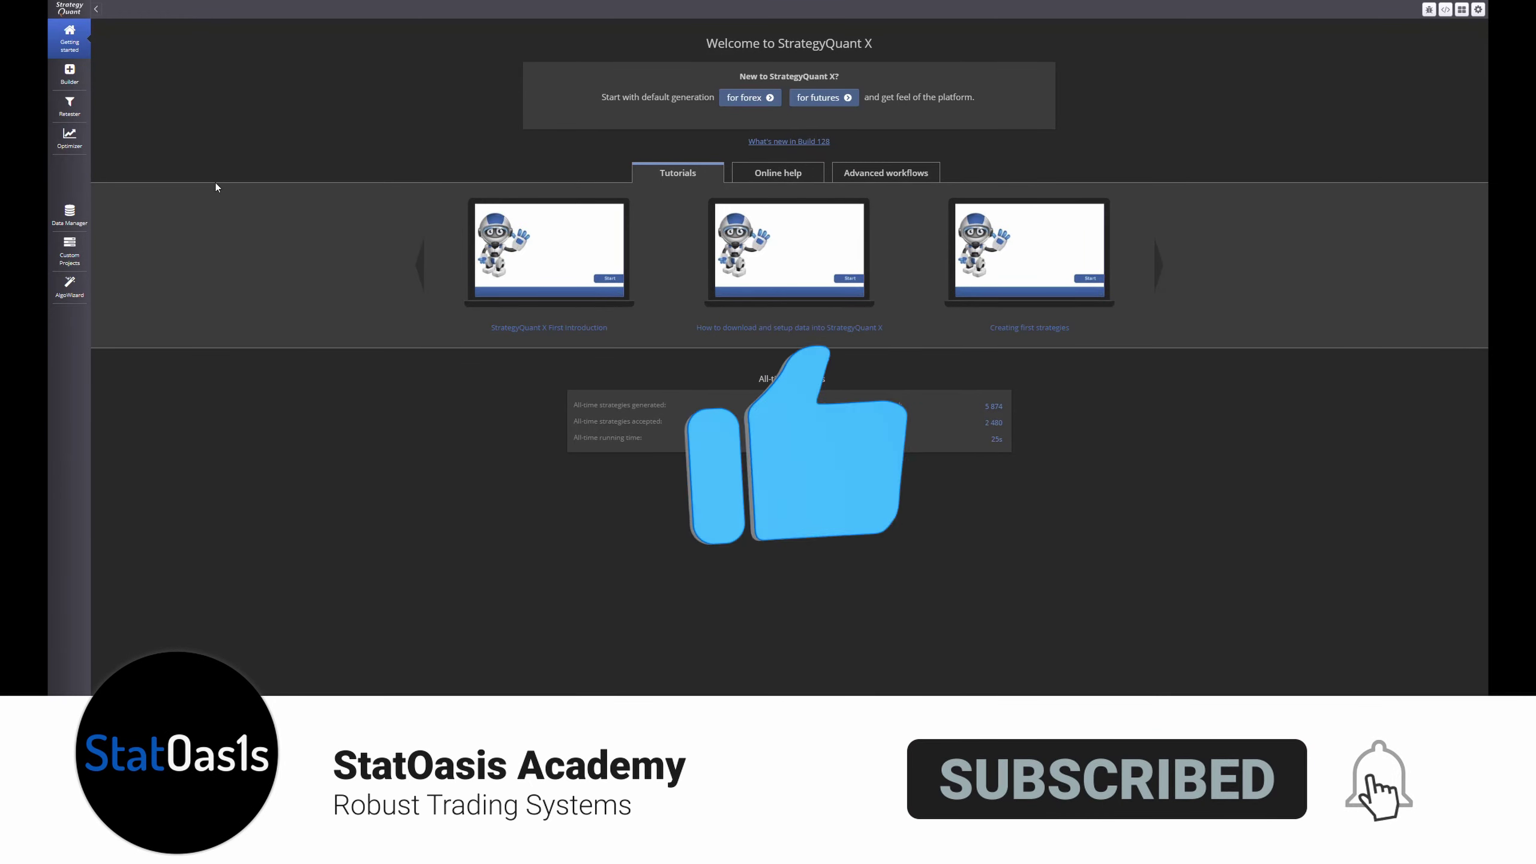
Step: In the Builder's What to build settings, save the trading direction as Long only
click(69, 74)
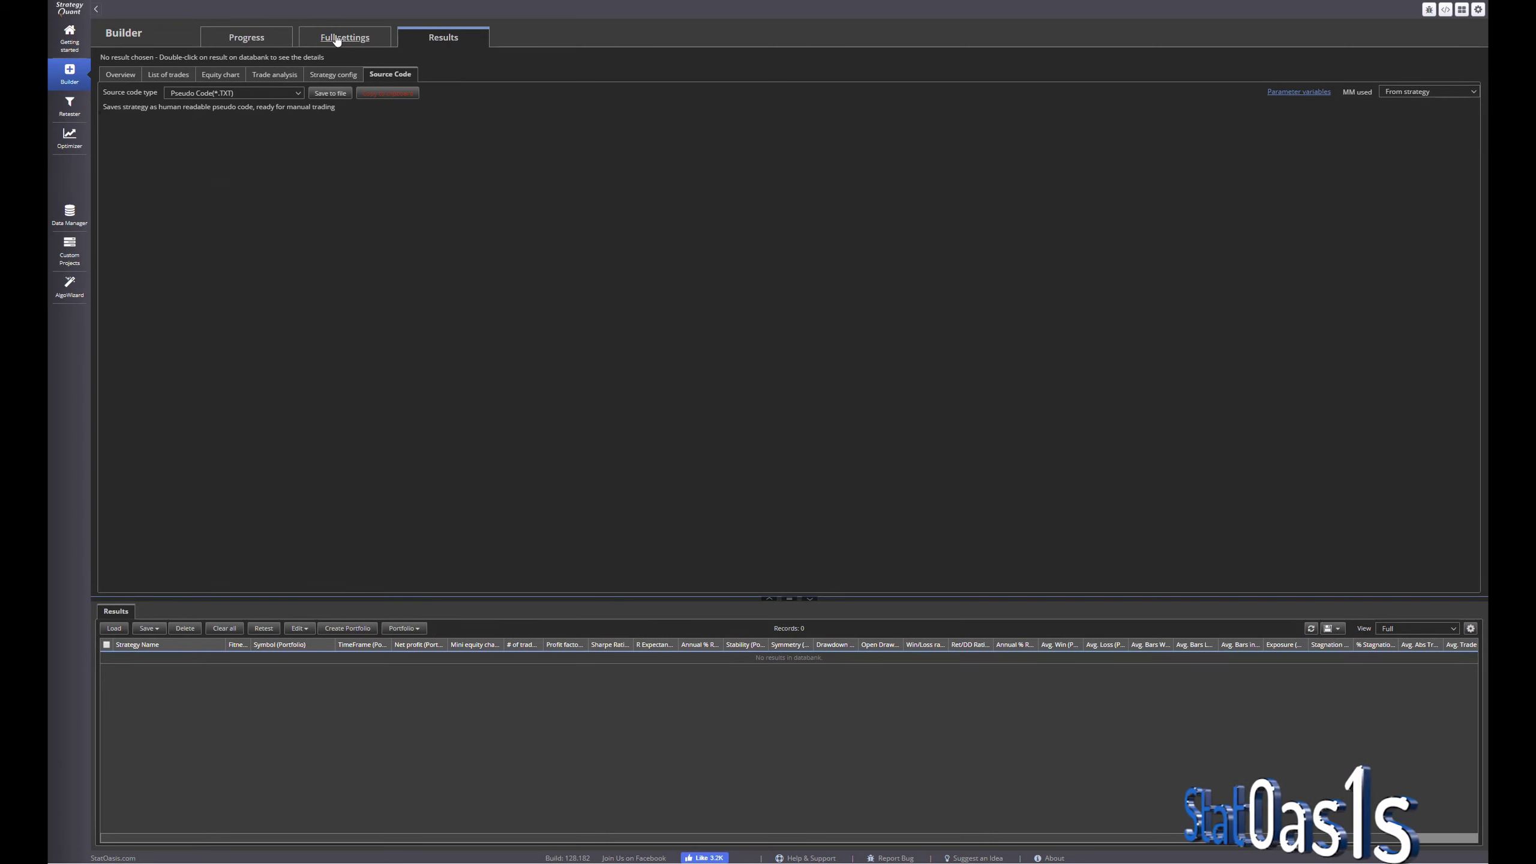
click(336, 39)
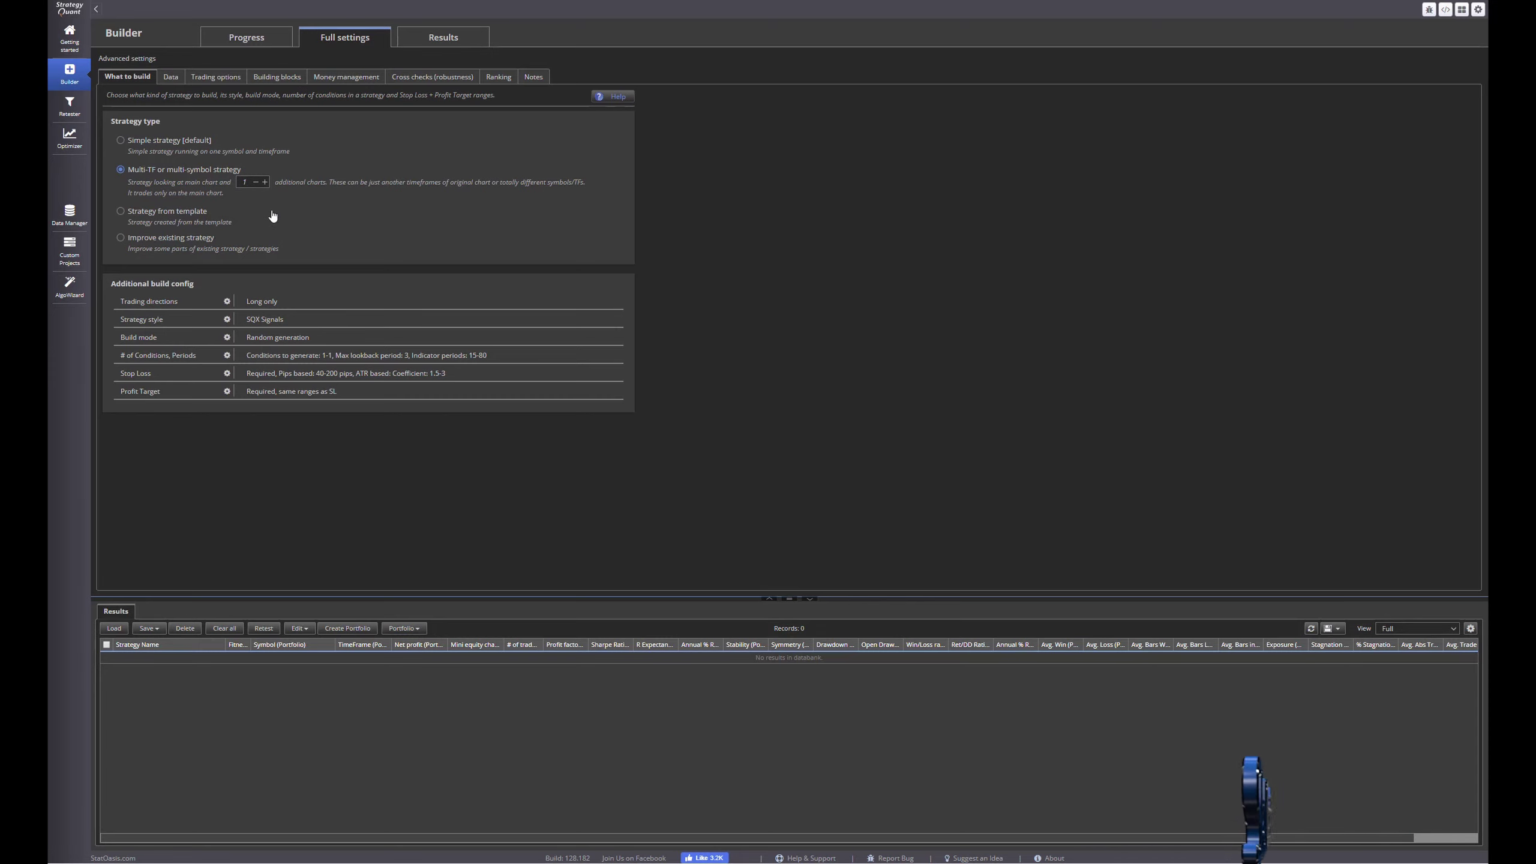
click(227, 301)
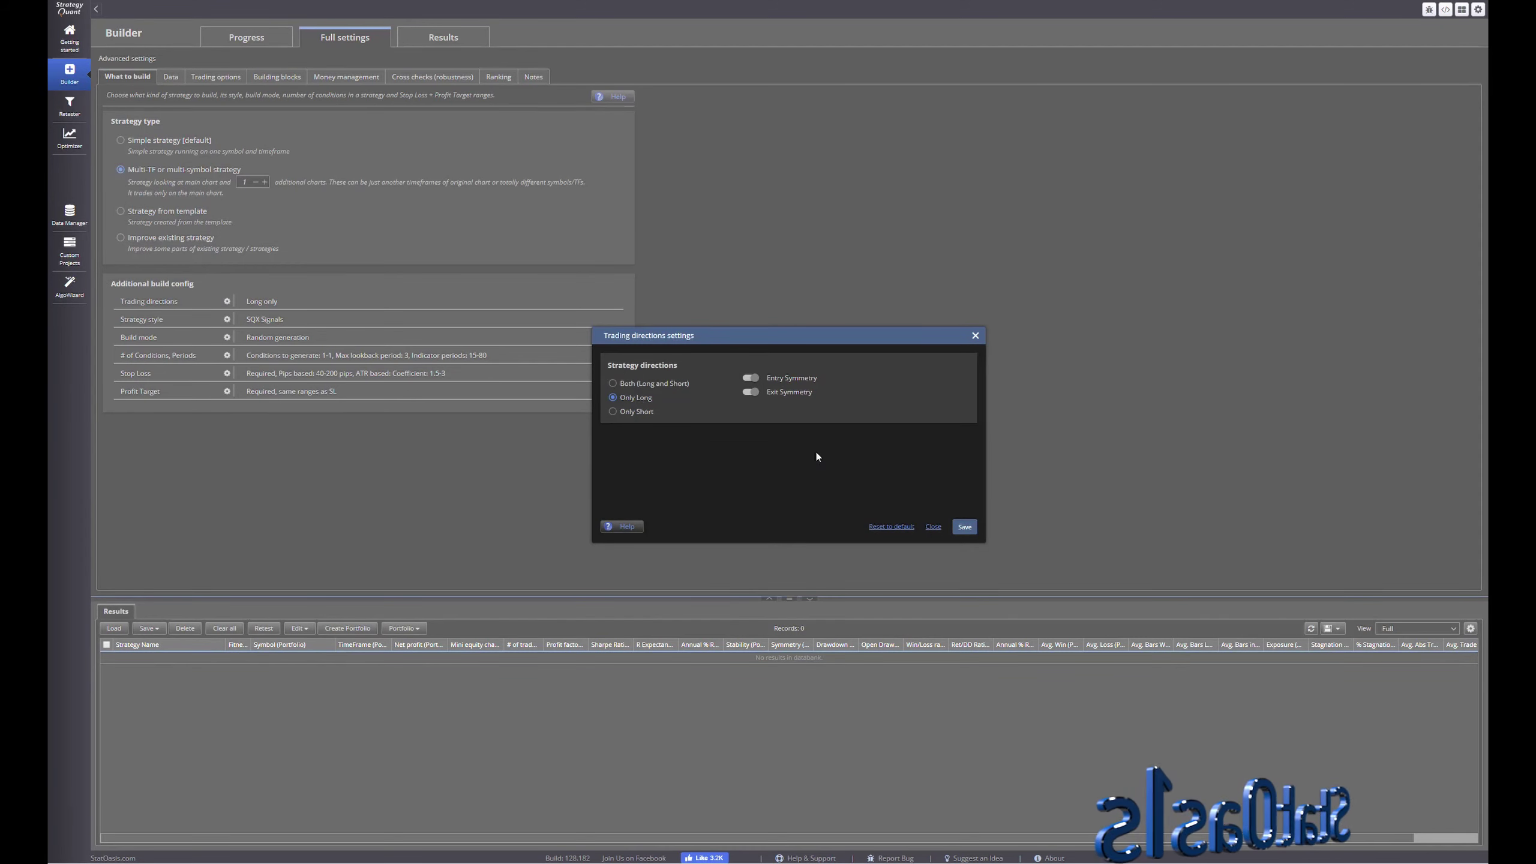
click(965, 527)
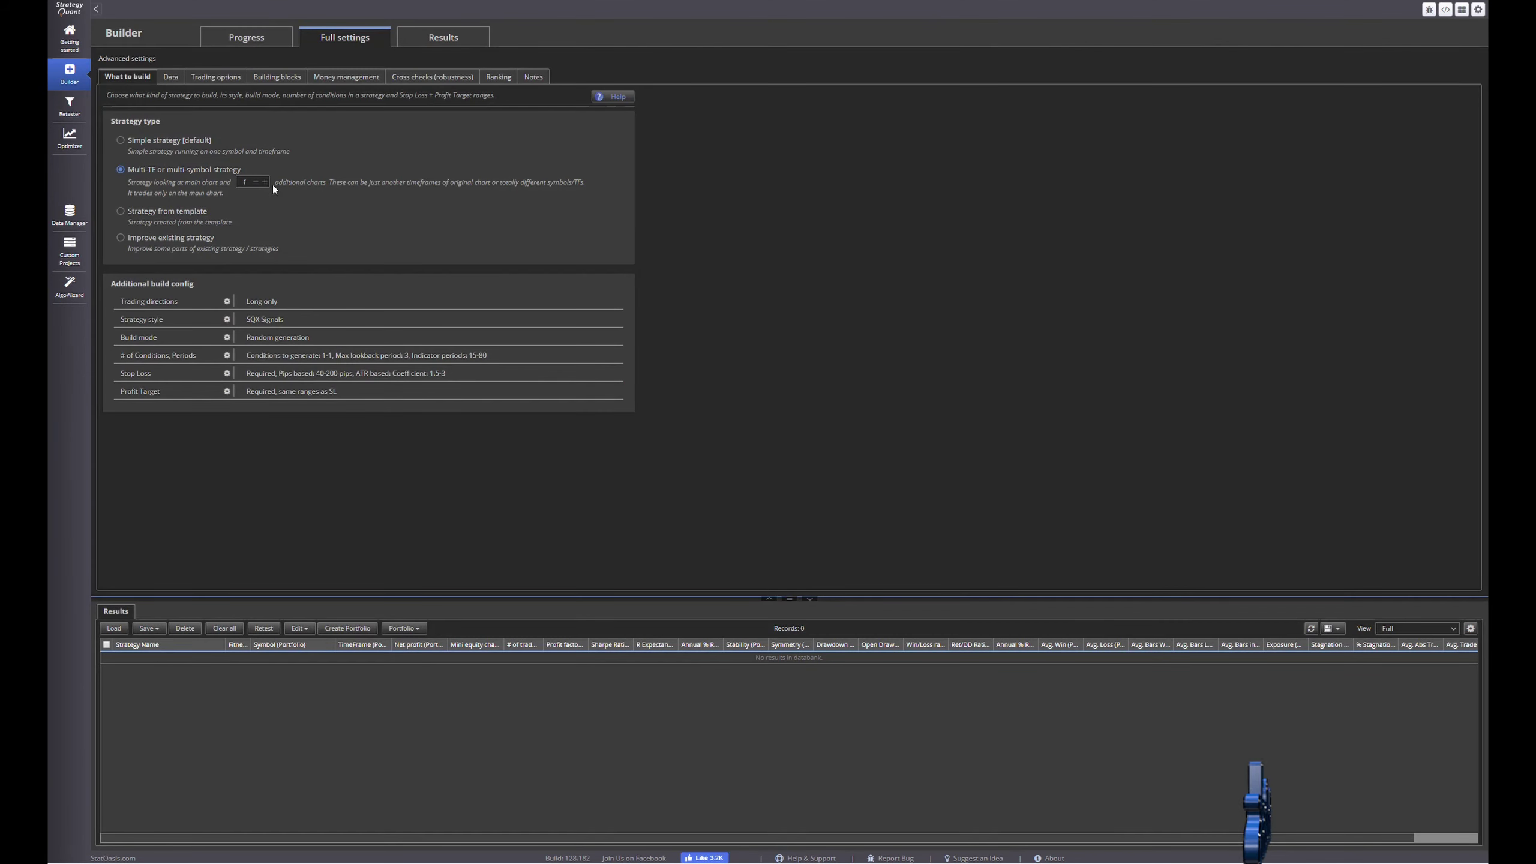
click(172, 77)
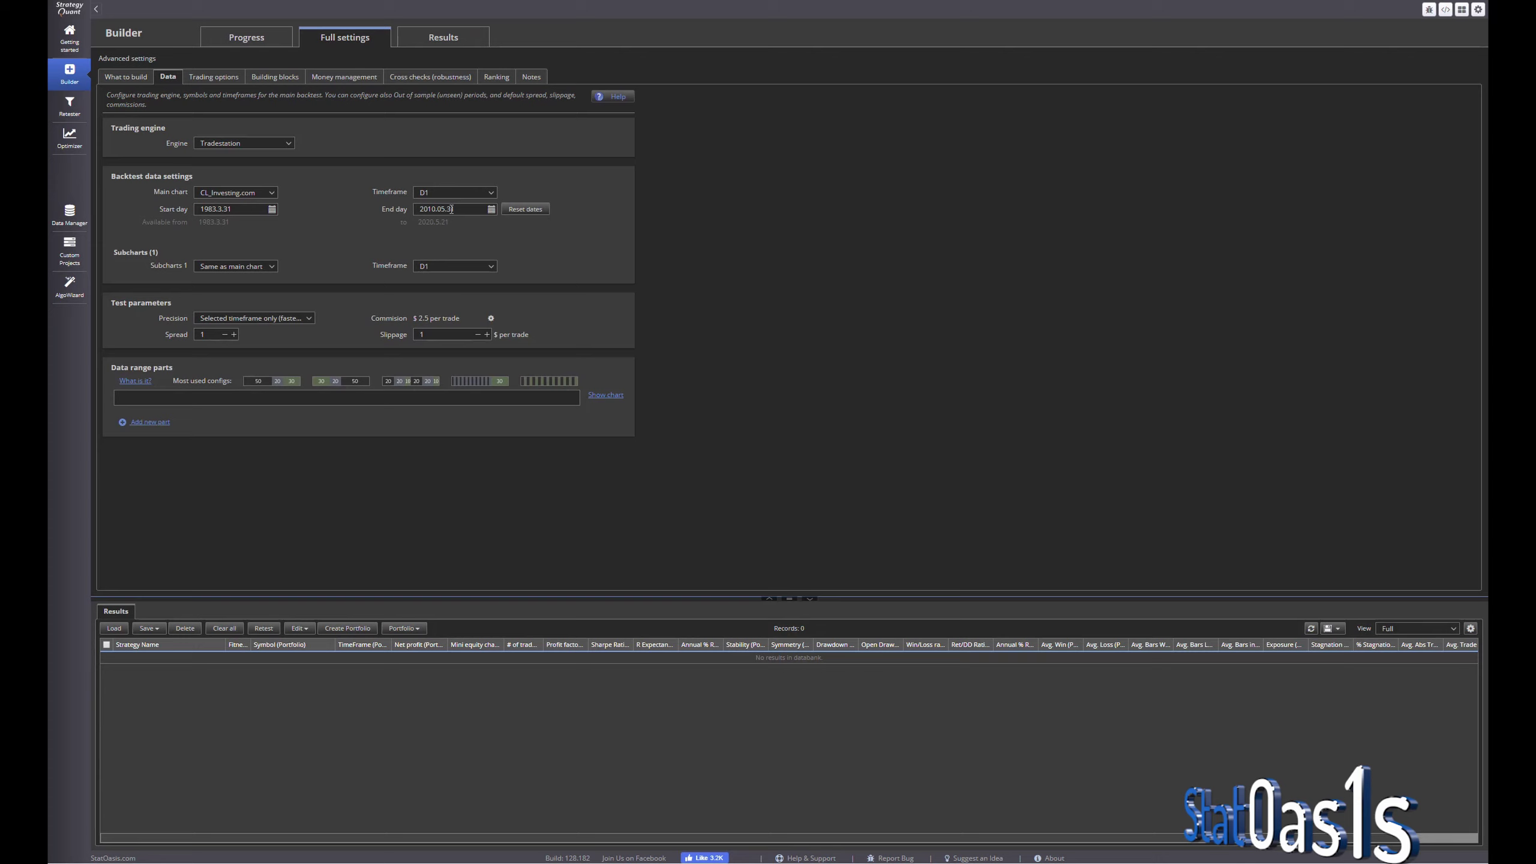
click(254, 193)
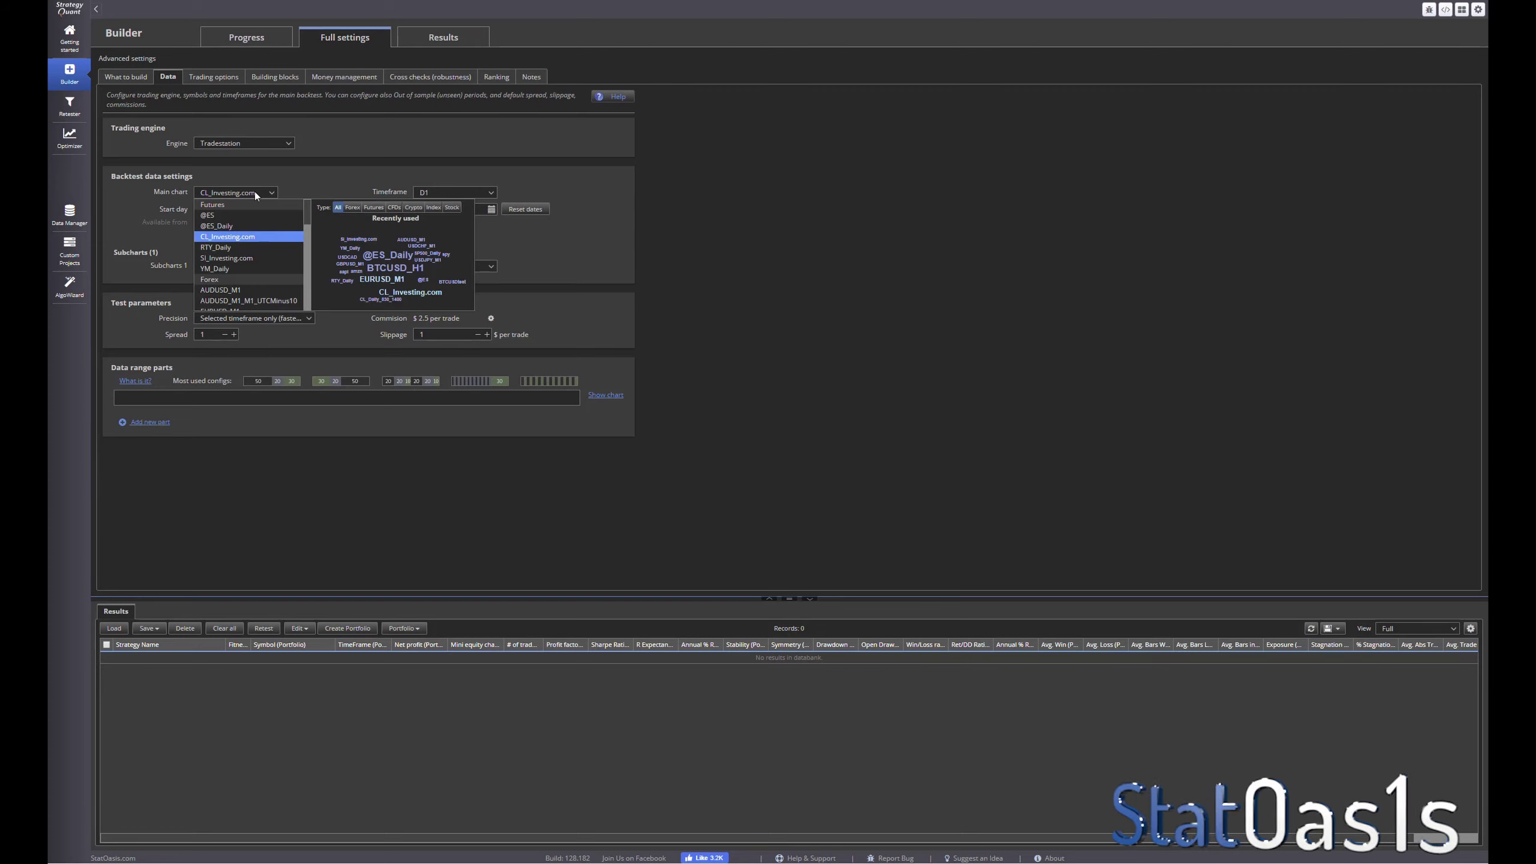
click(236, 242)
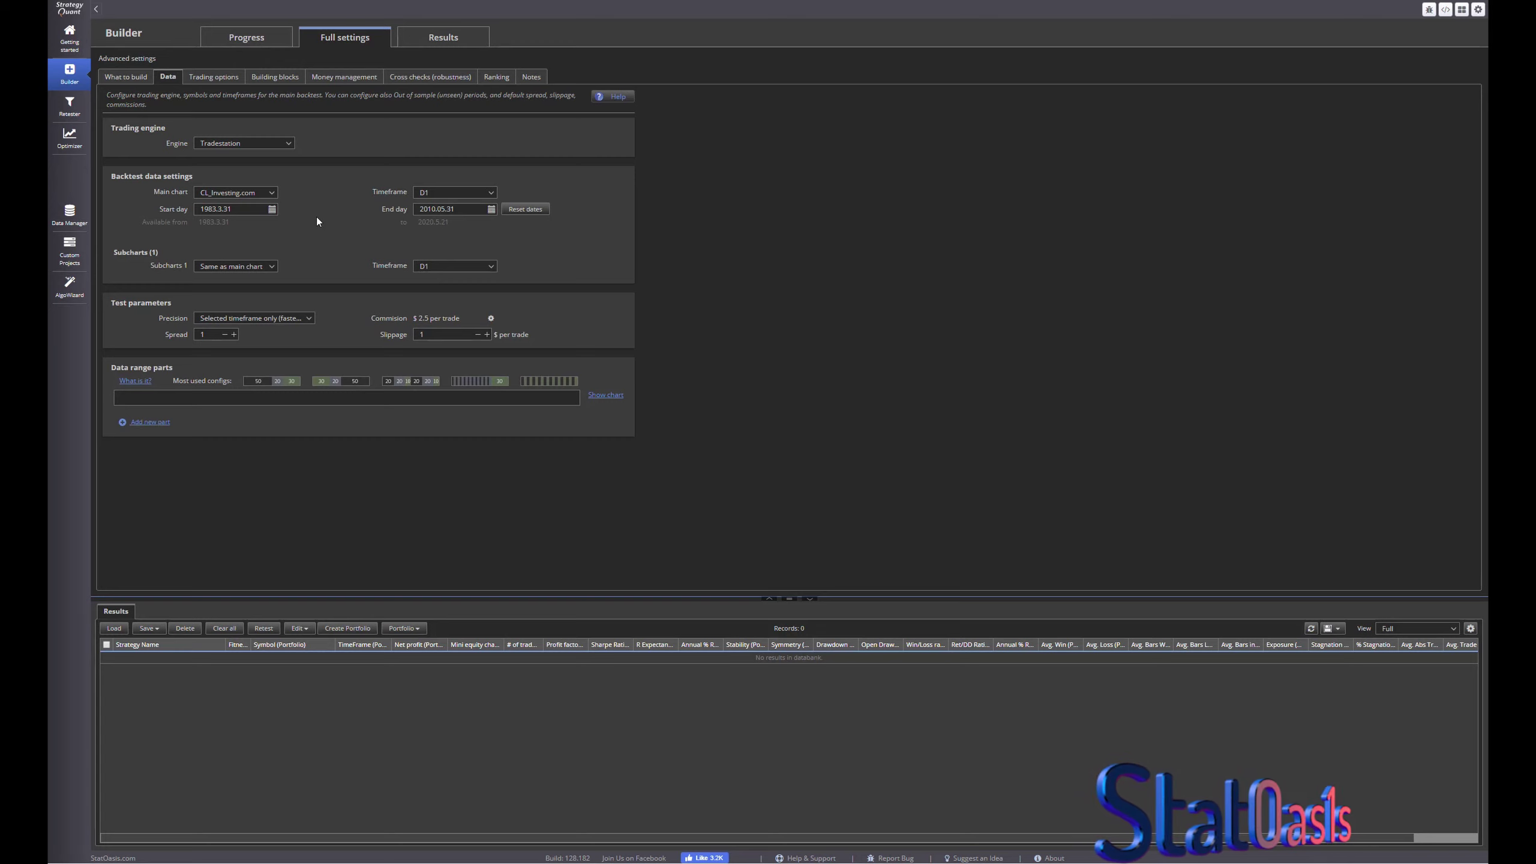
click(262, 270)
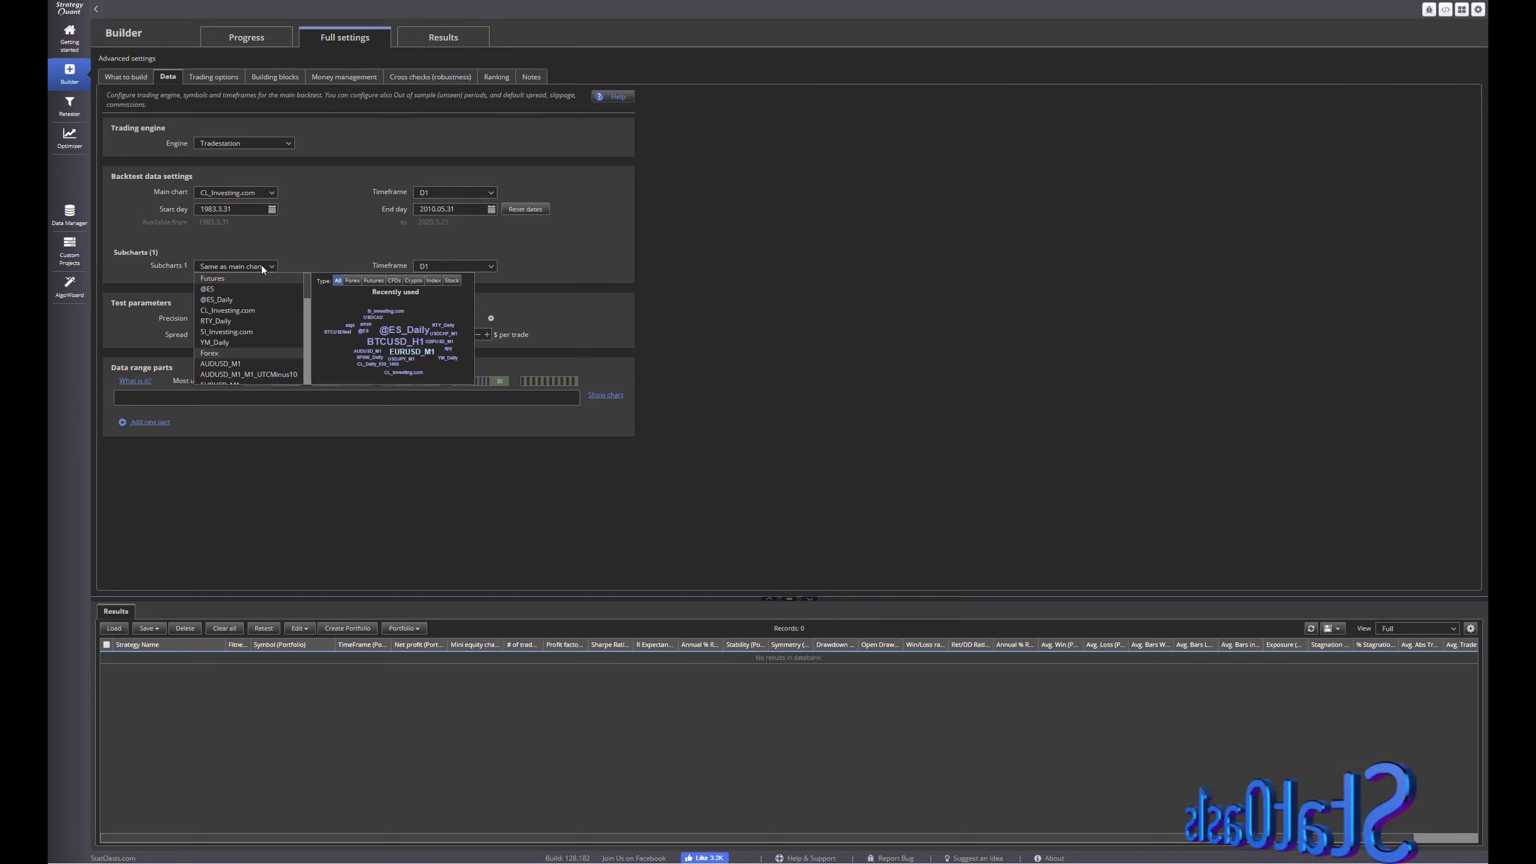
click(253, 300)
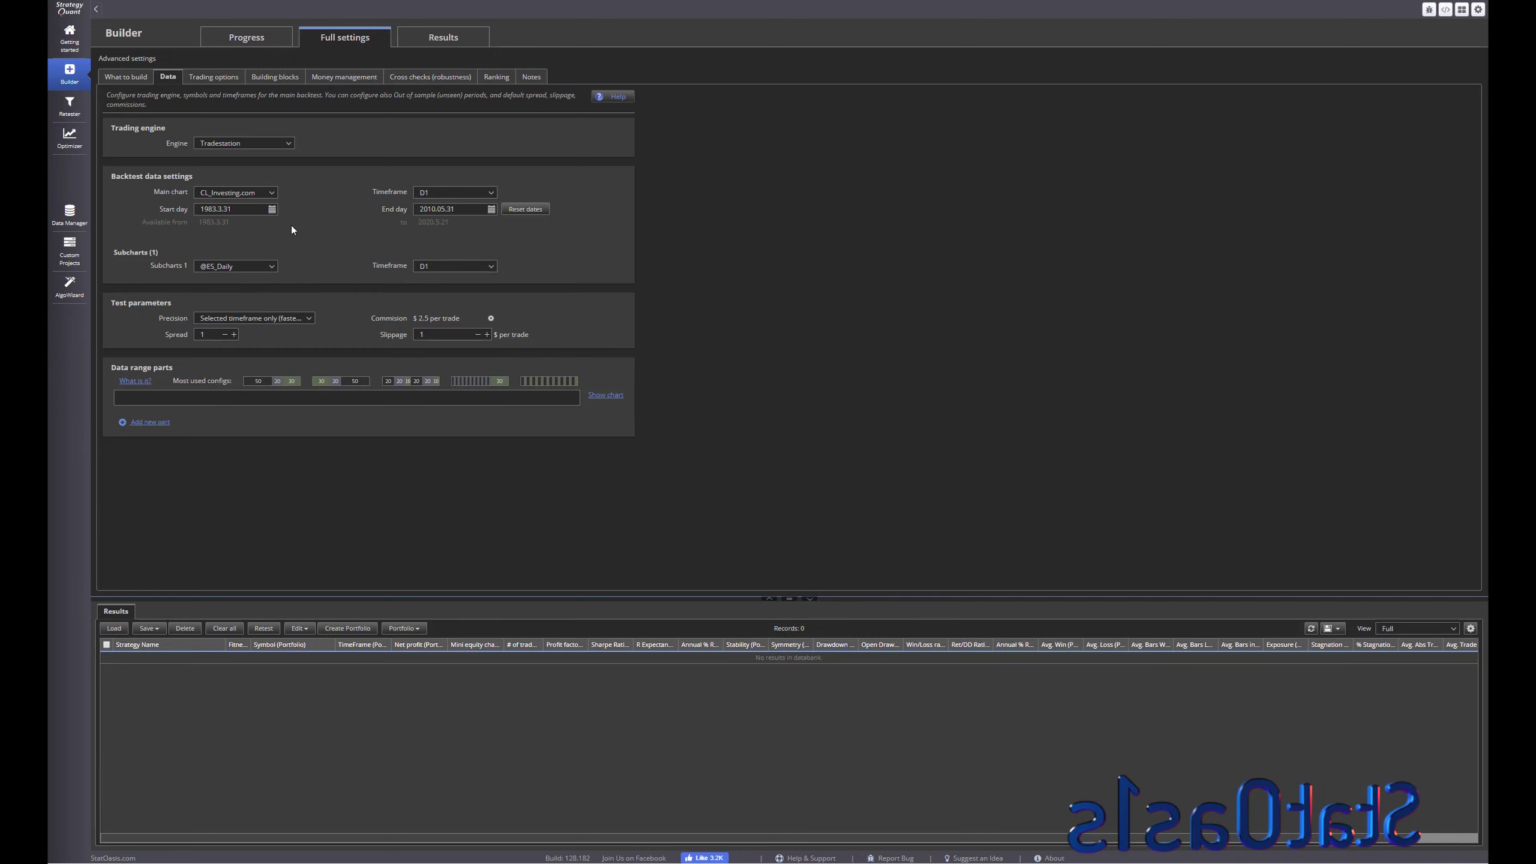
Step: Reset the backtest dates and set the end day to 2010.05.31
click(520, 210)
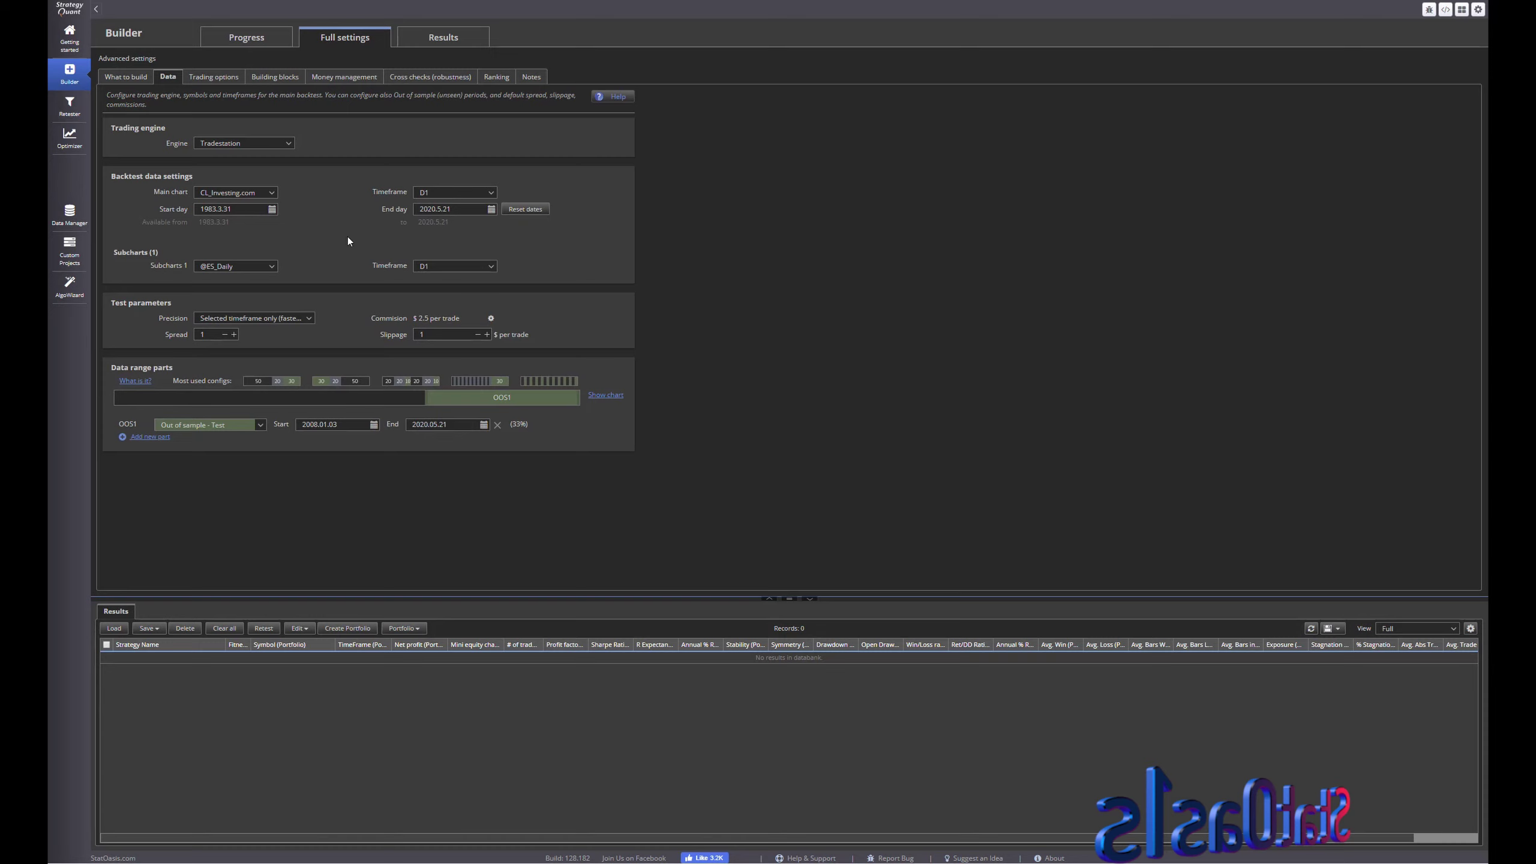
click(491, 209)
click(481, 226)
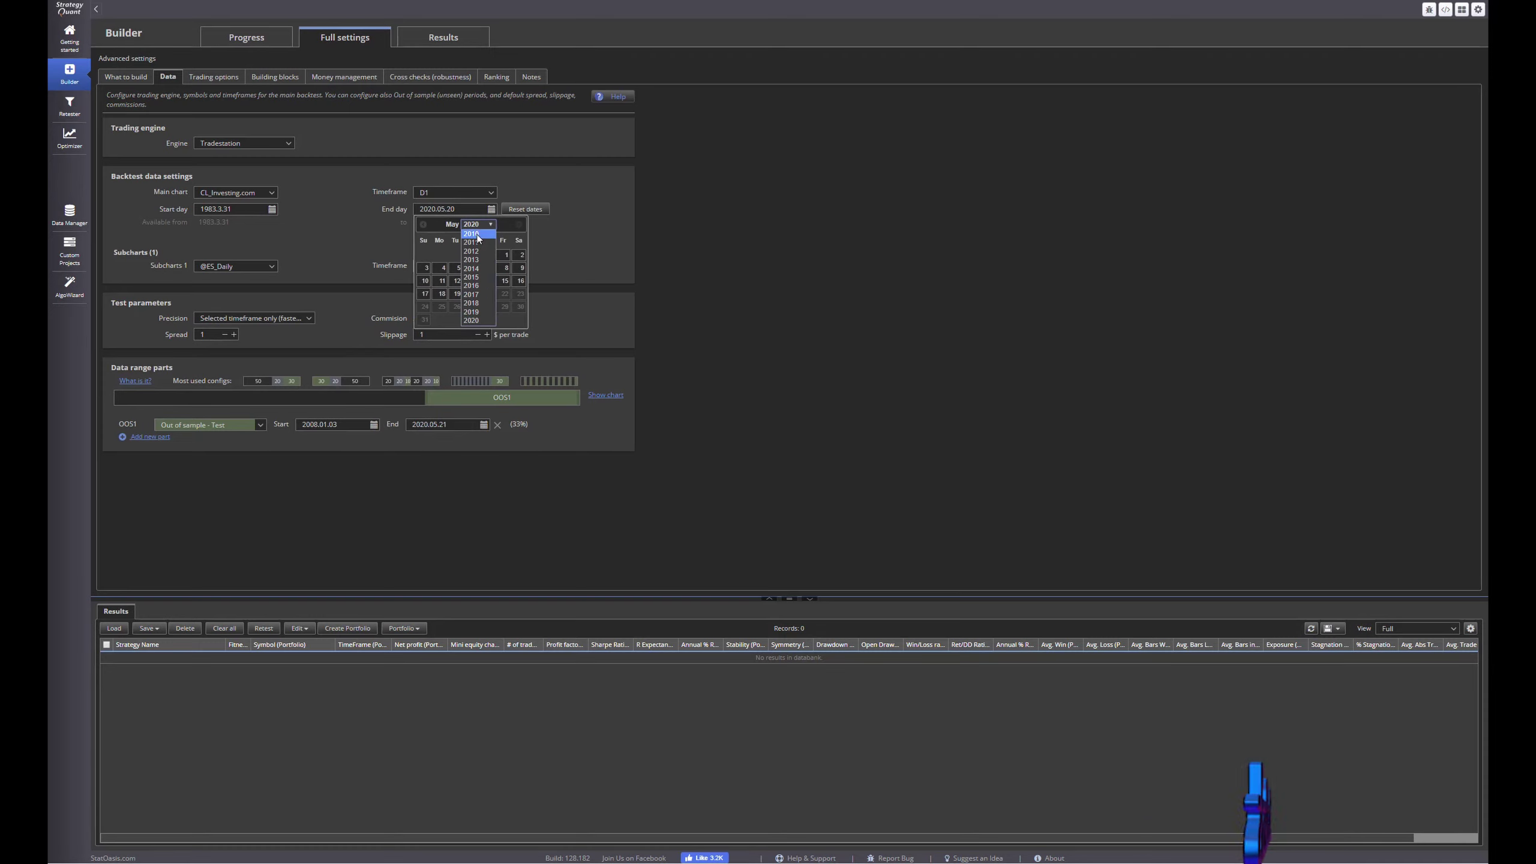
click(475, 236)
click(442, 319)
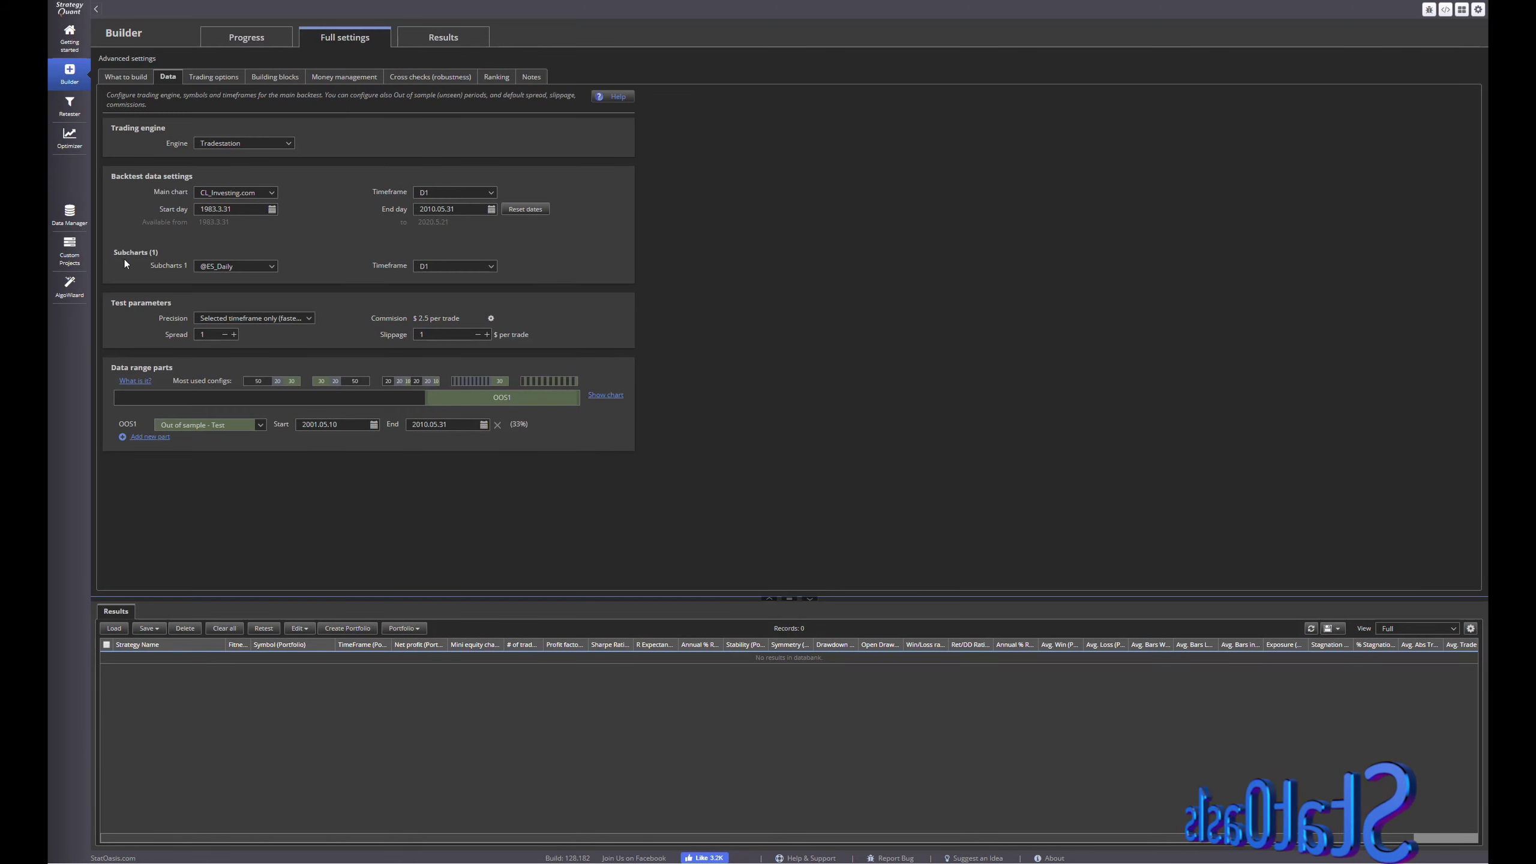
click(71, 217)
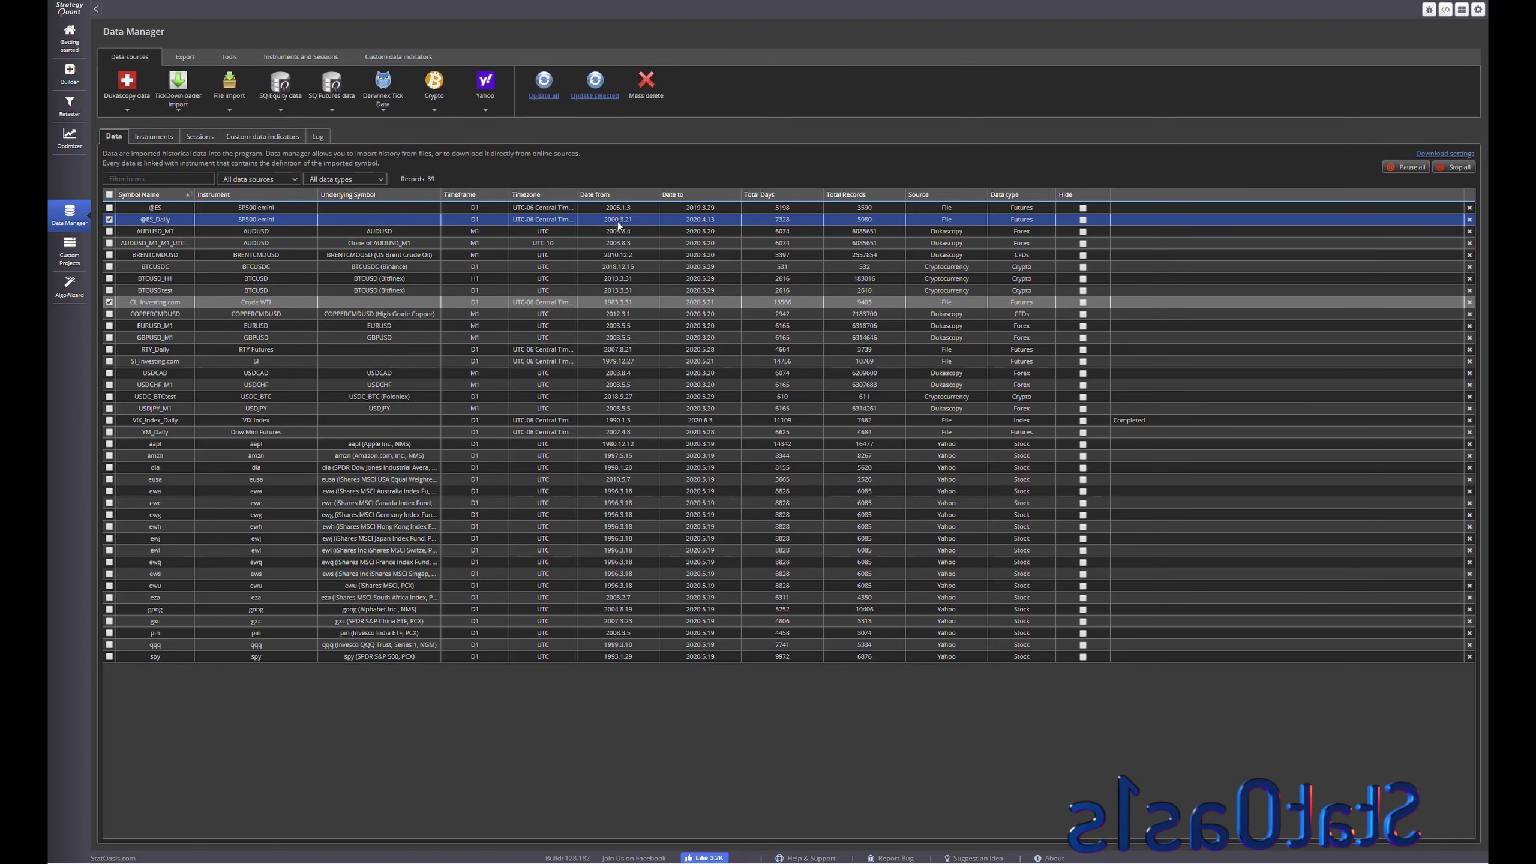
click(78, 75)
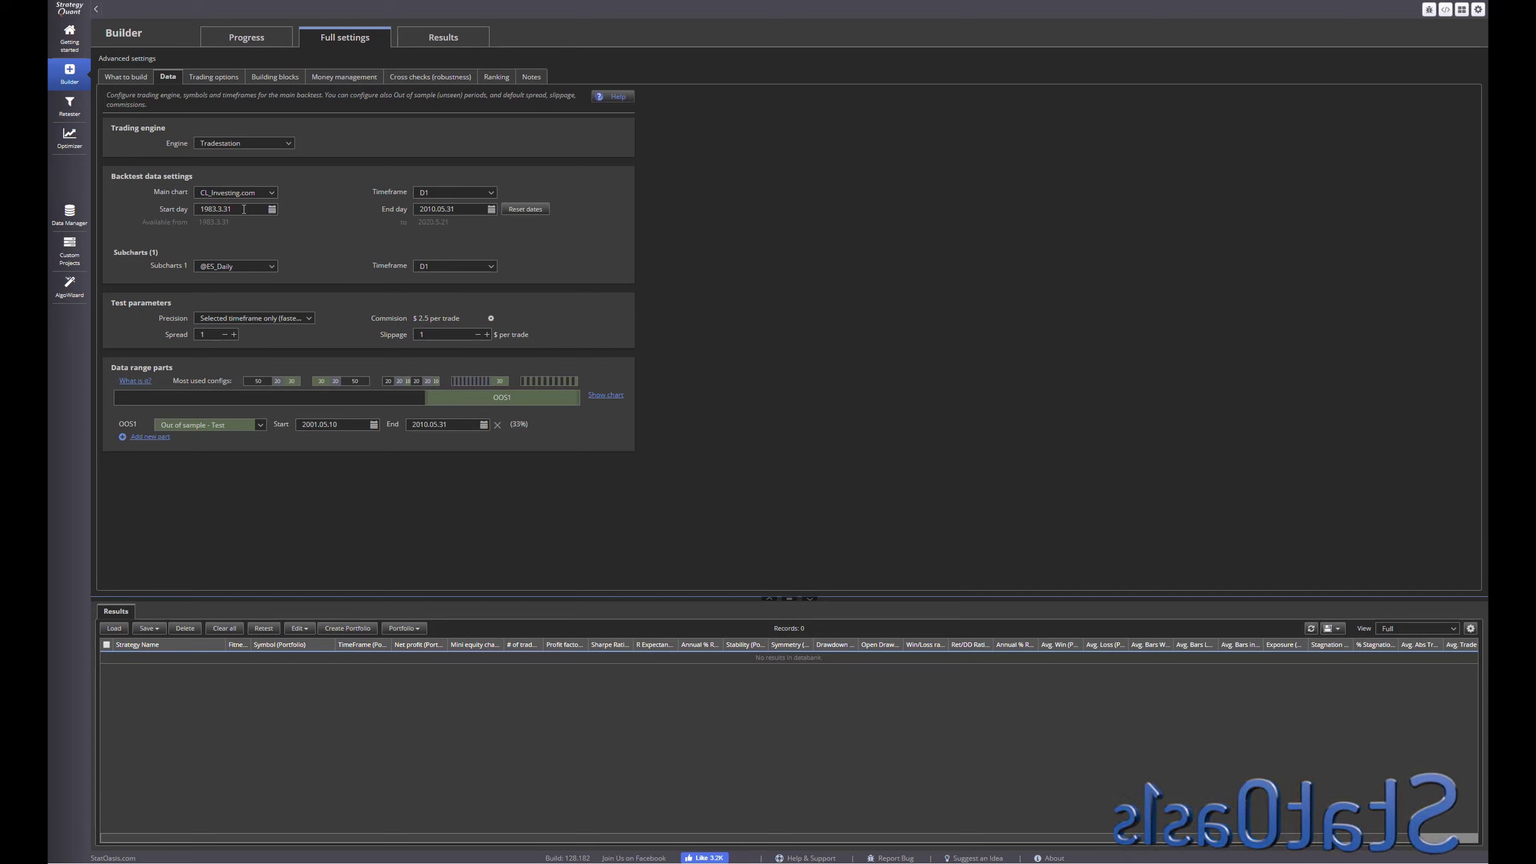
Step: Remove the OOS1 out-of-sample part and review the Cross checks and Ranking settings
click(498, 425)
click(421, 78)
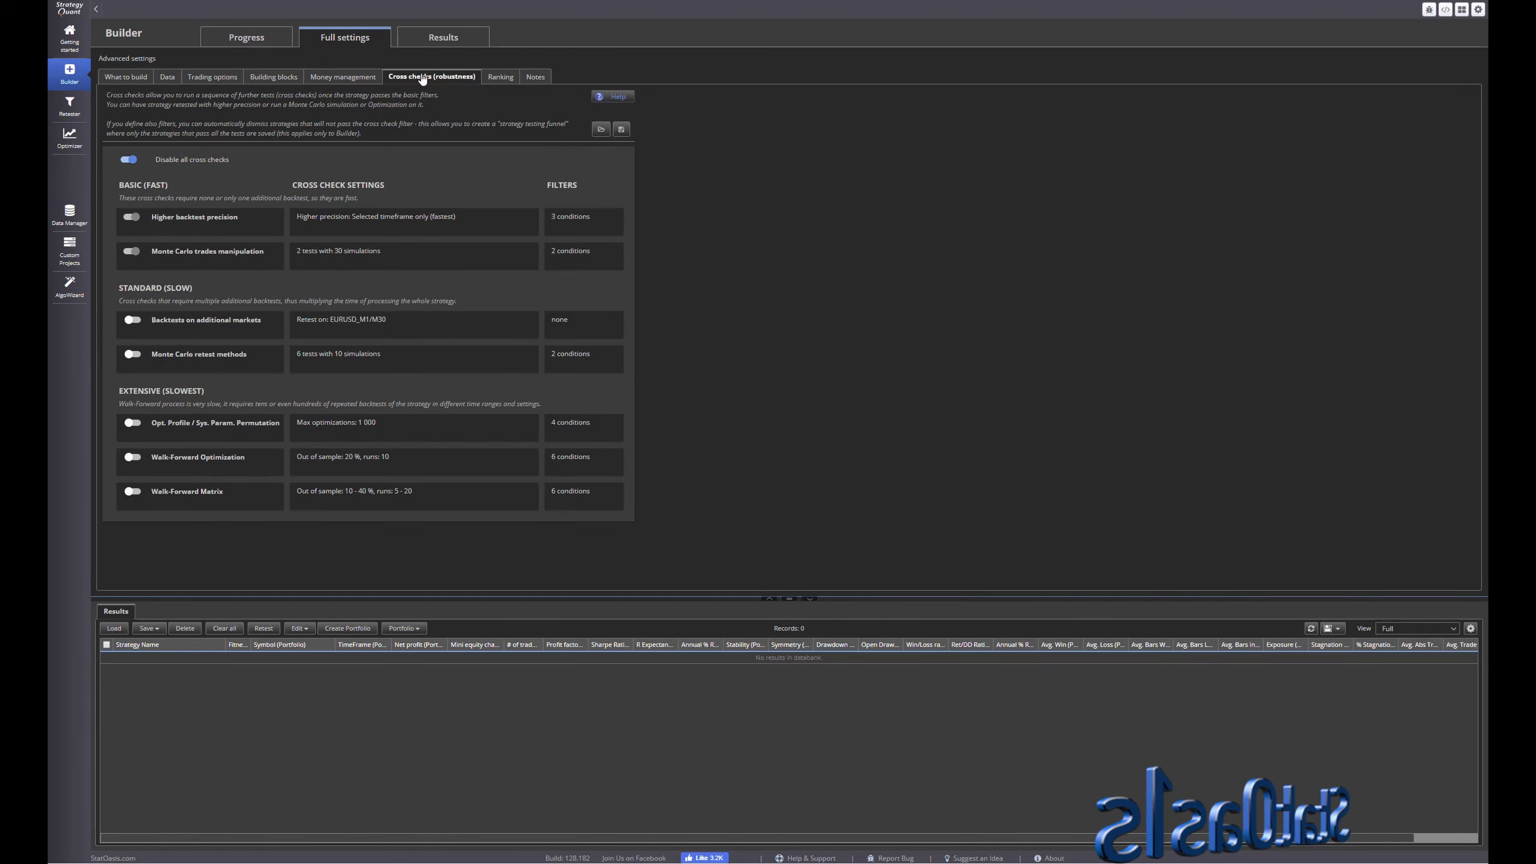
click(494, 80)
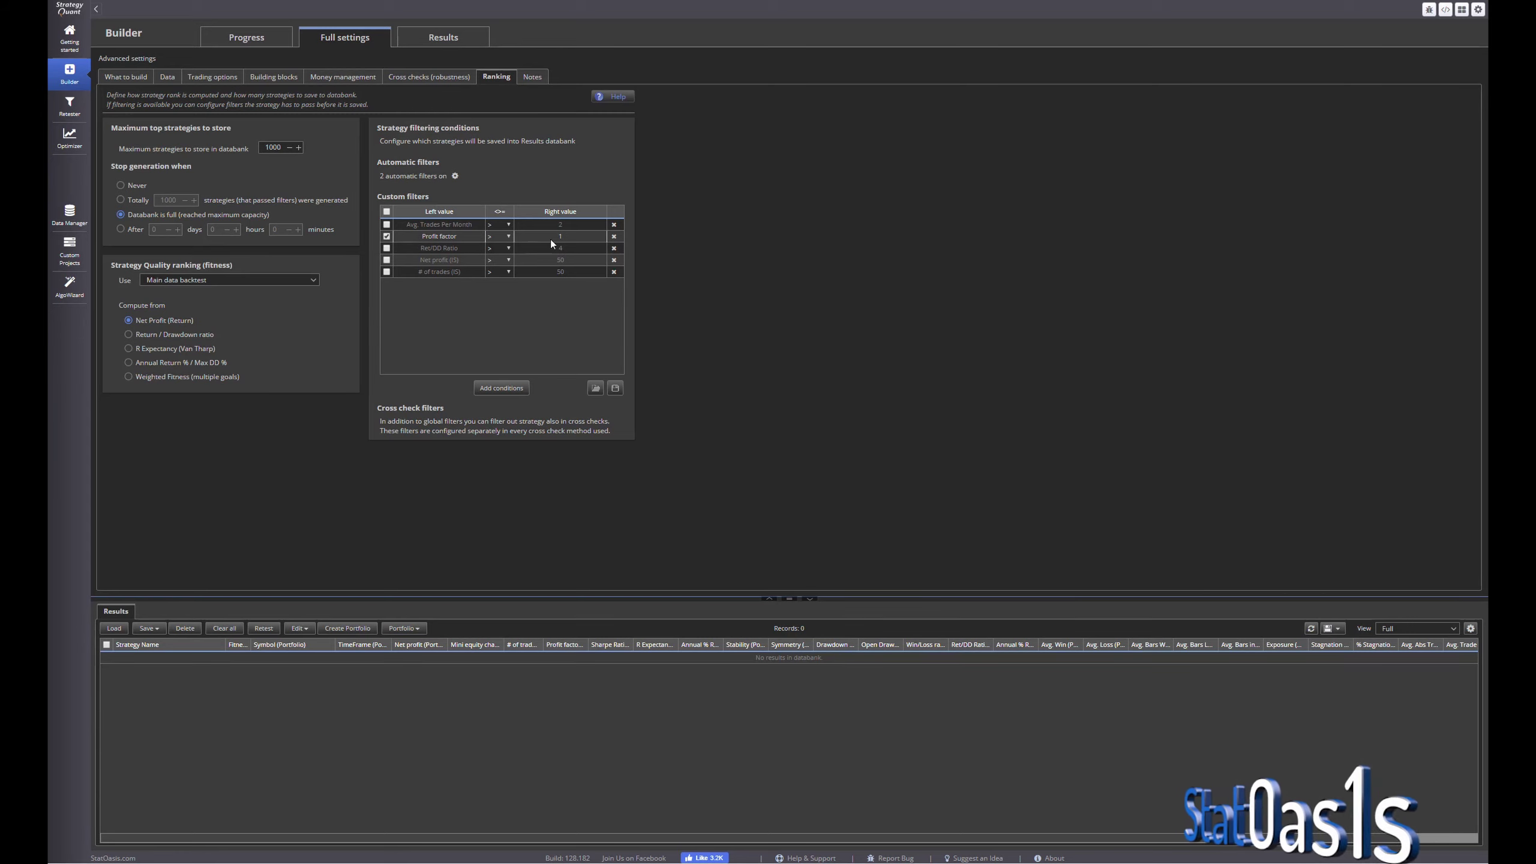
Step: Start and stop a build, then open Strategy 0.0's details
click(245, 39)
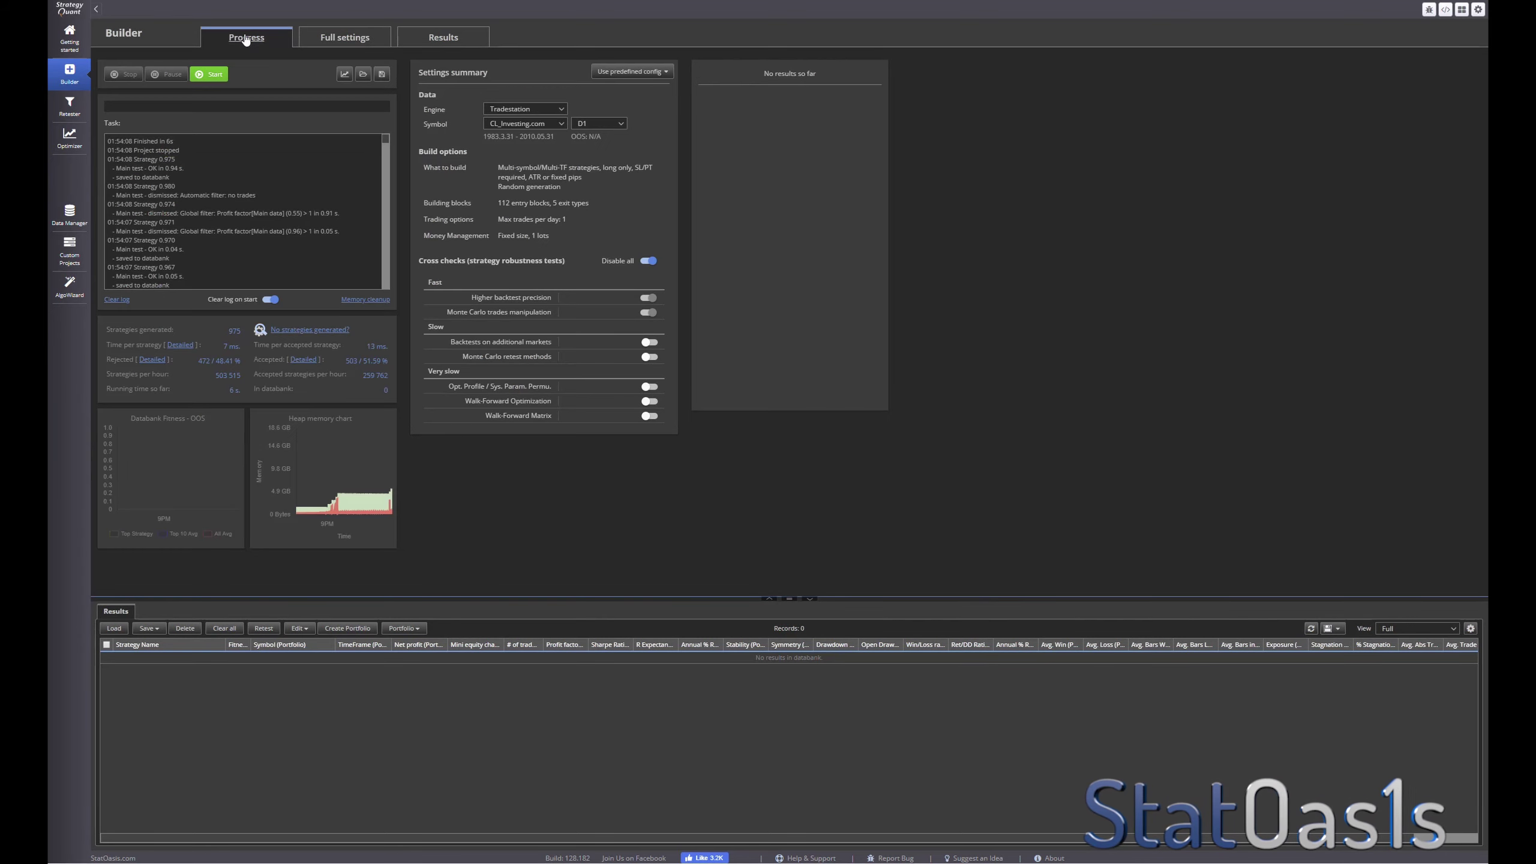
click(209, 74)
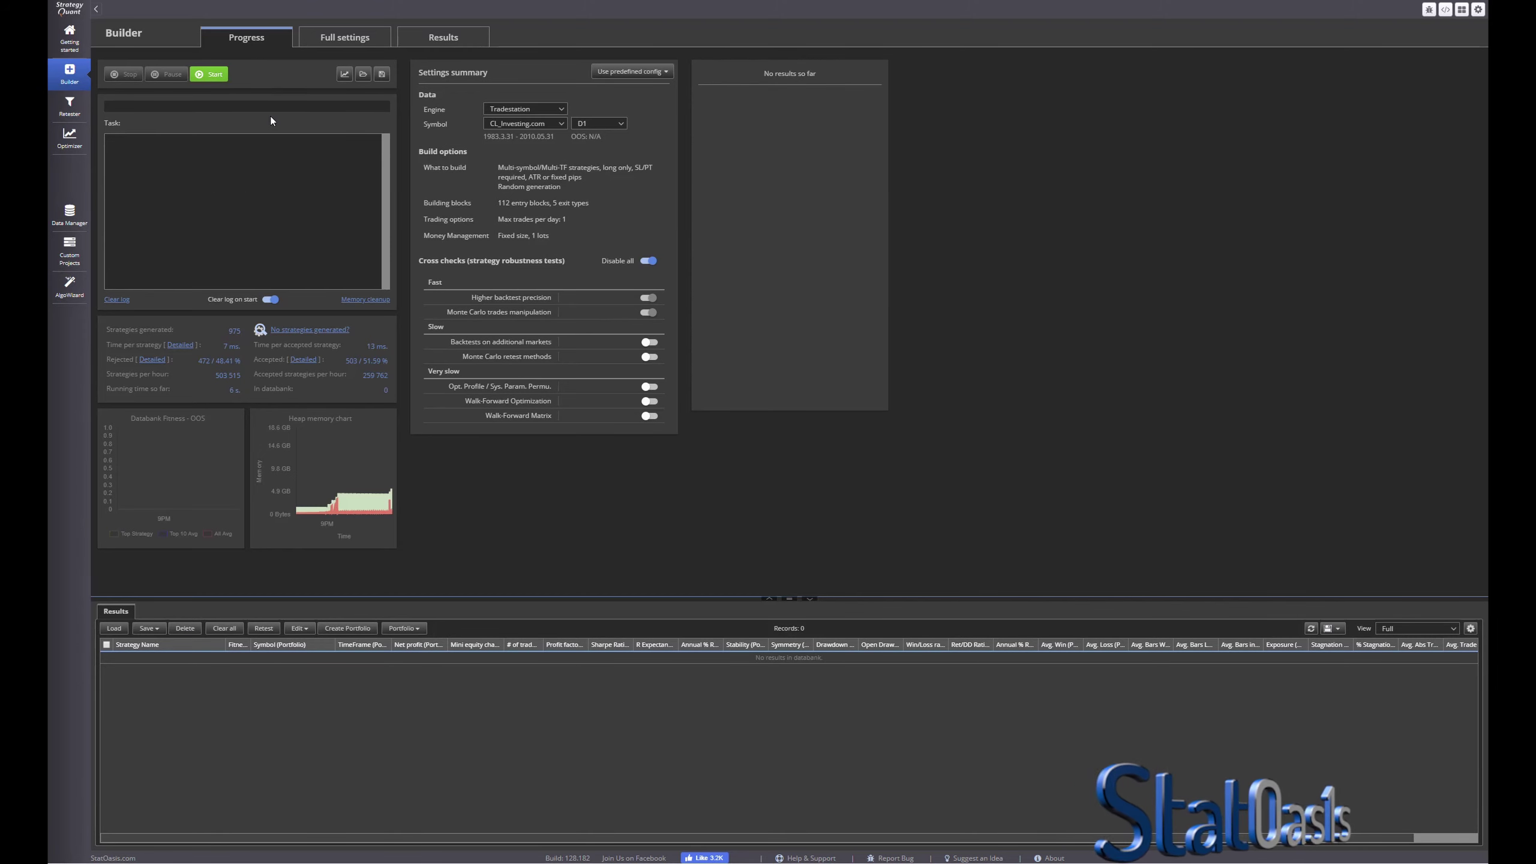
click(124, 75)
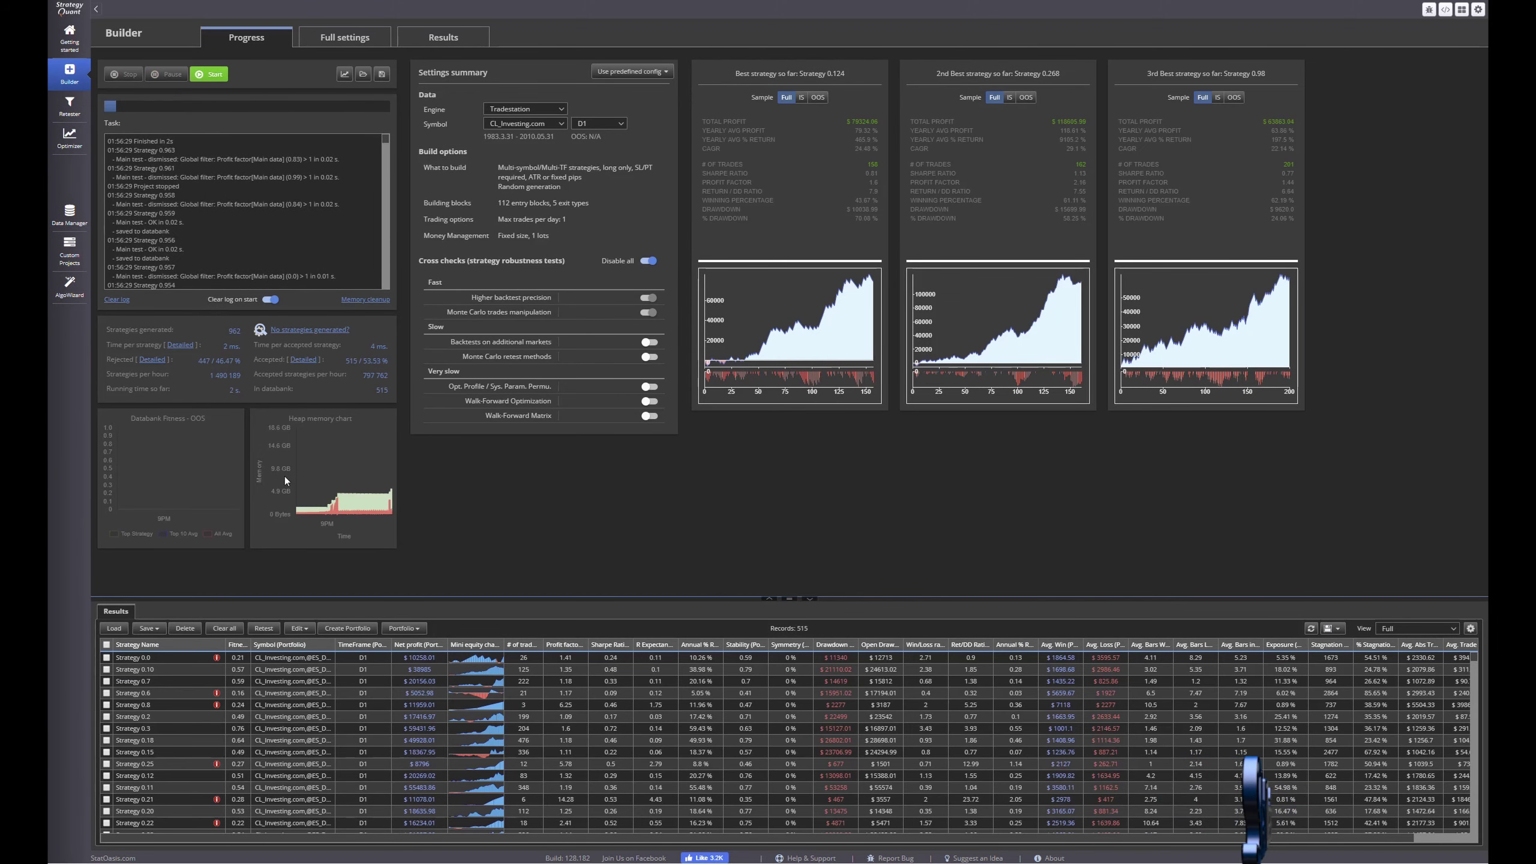
double_click(271, 658)
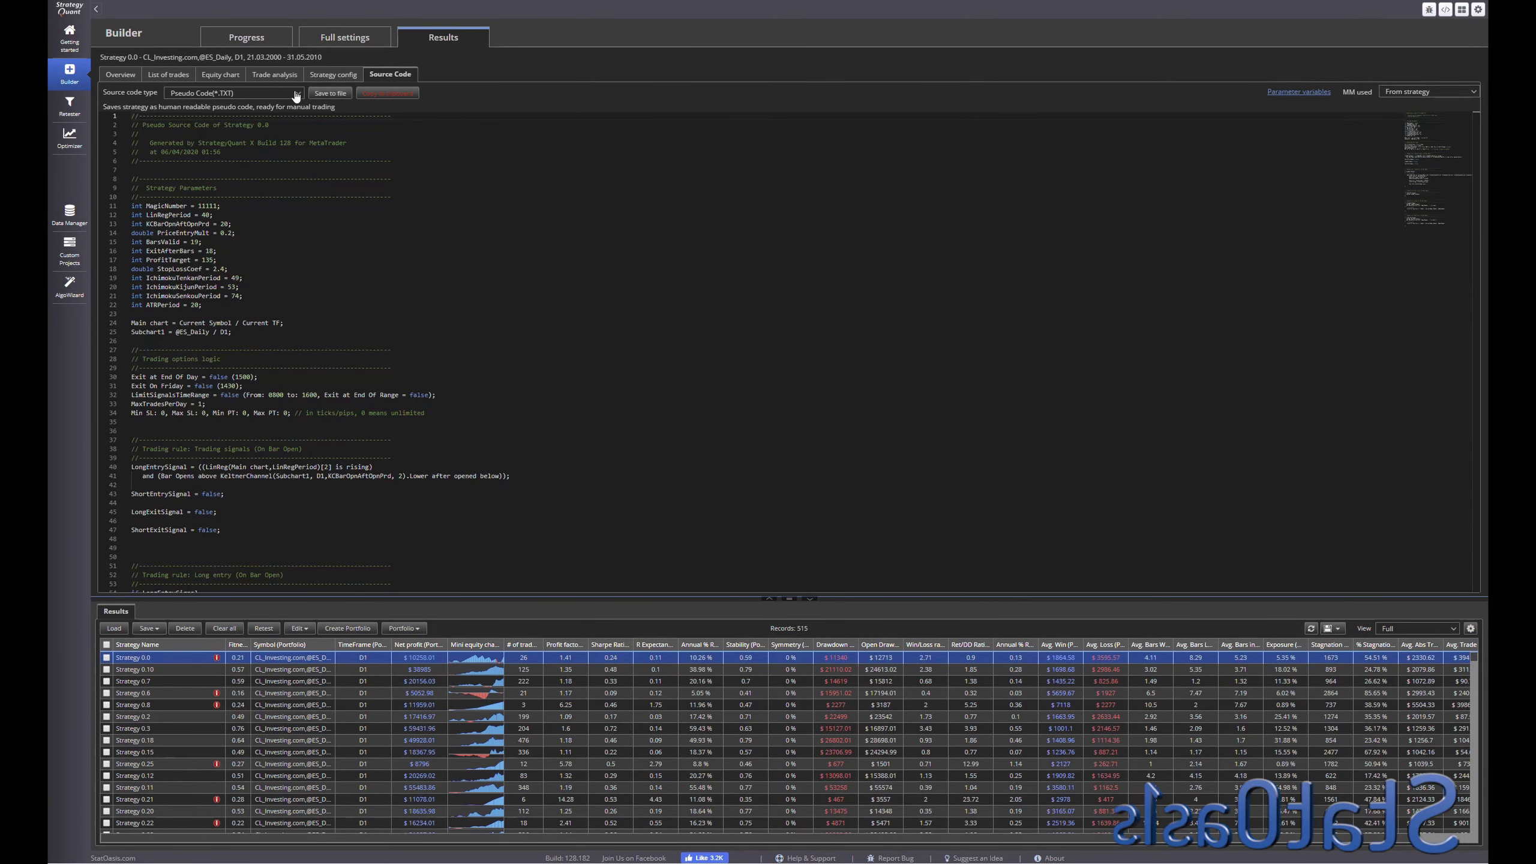
click(266, 92)
click(250, 132)
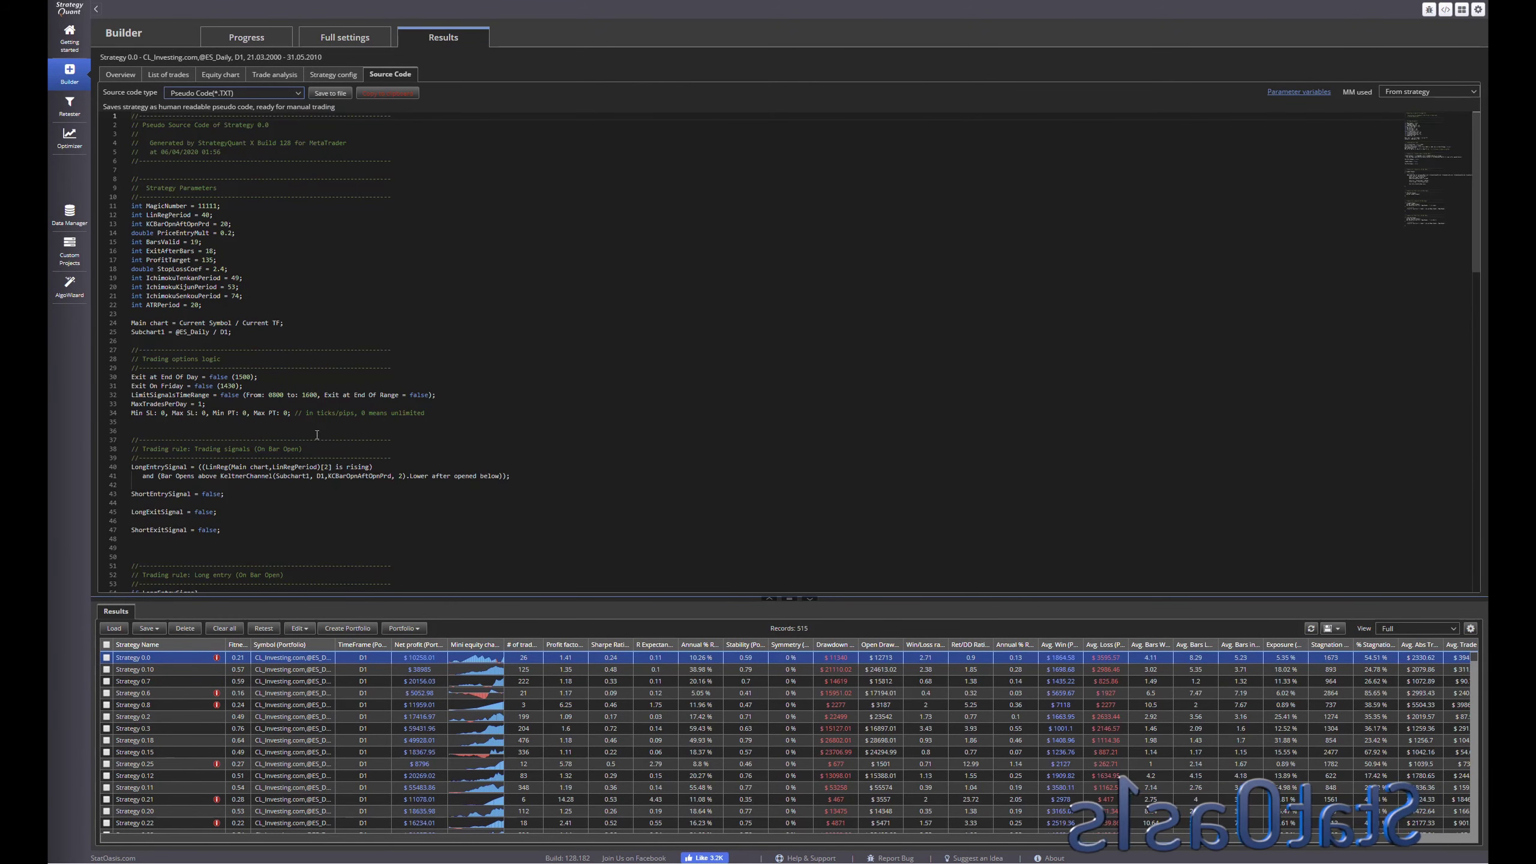
scroll(264, 168, down, 5)
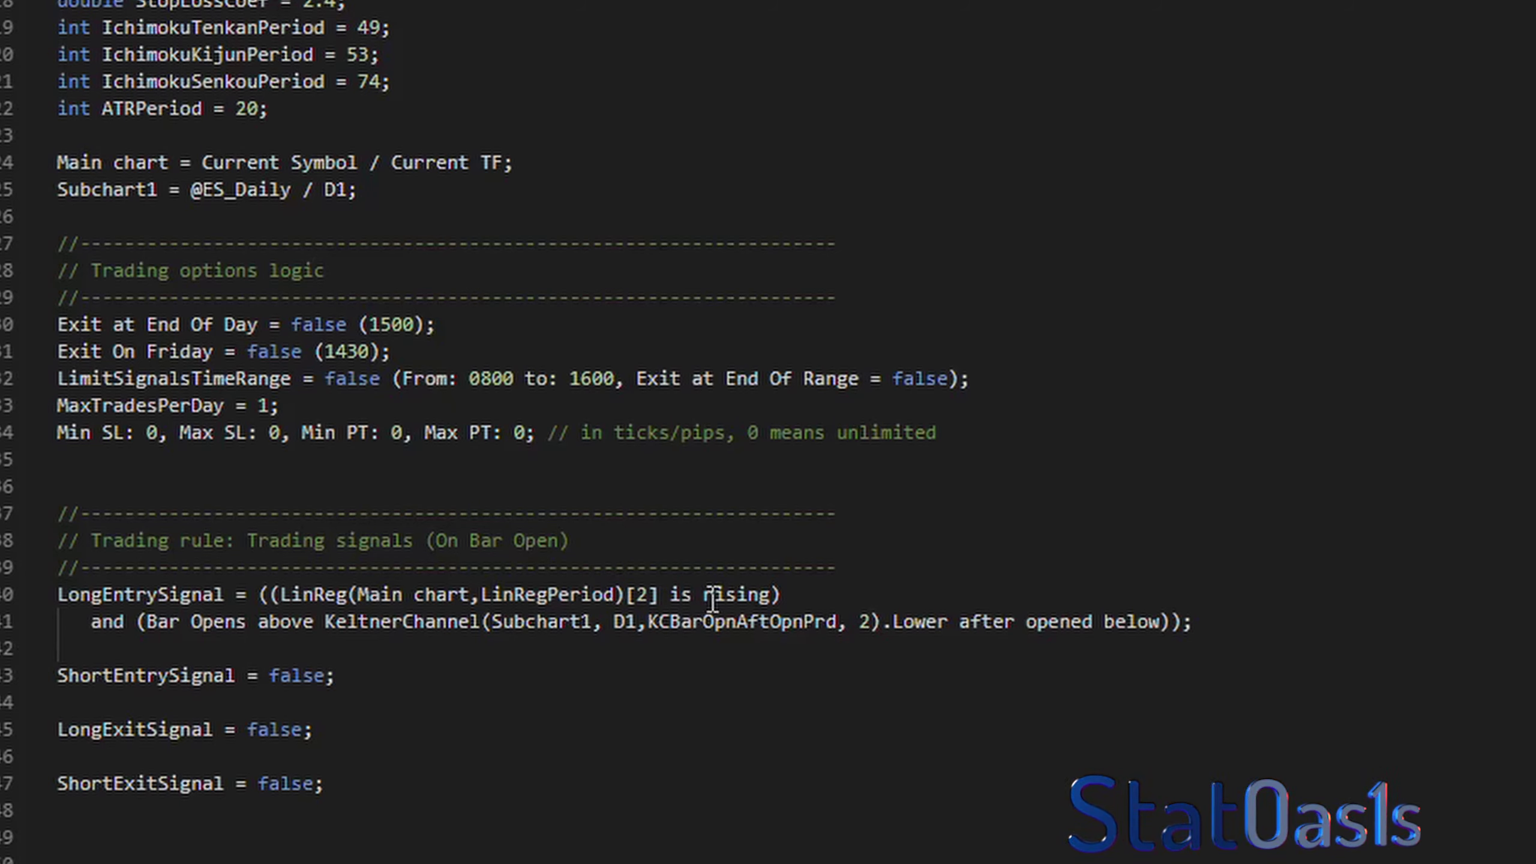
drag(357, 596, 469, 596)
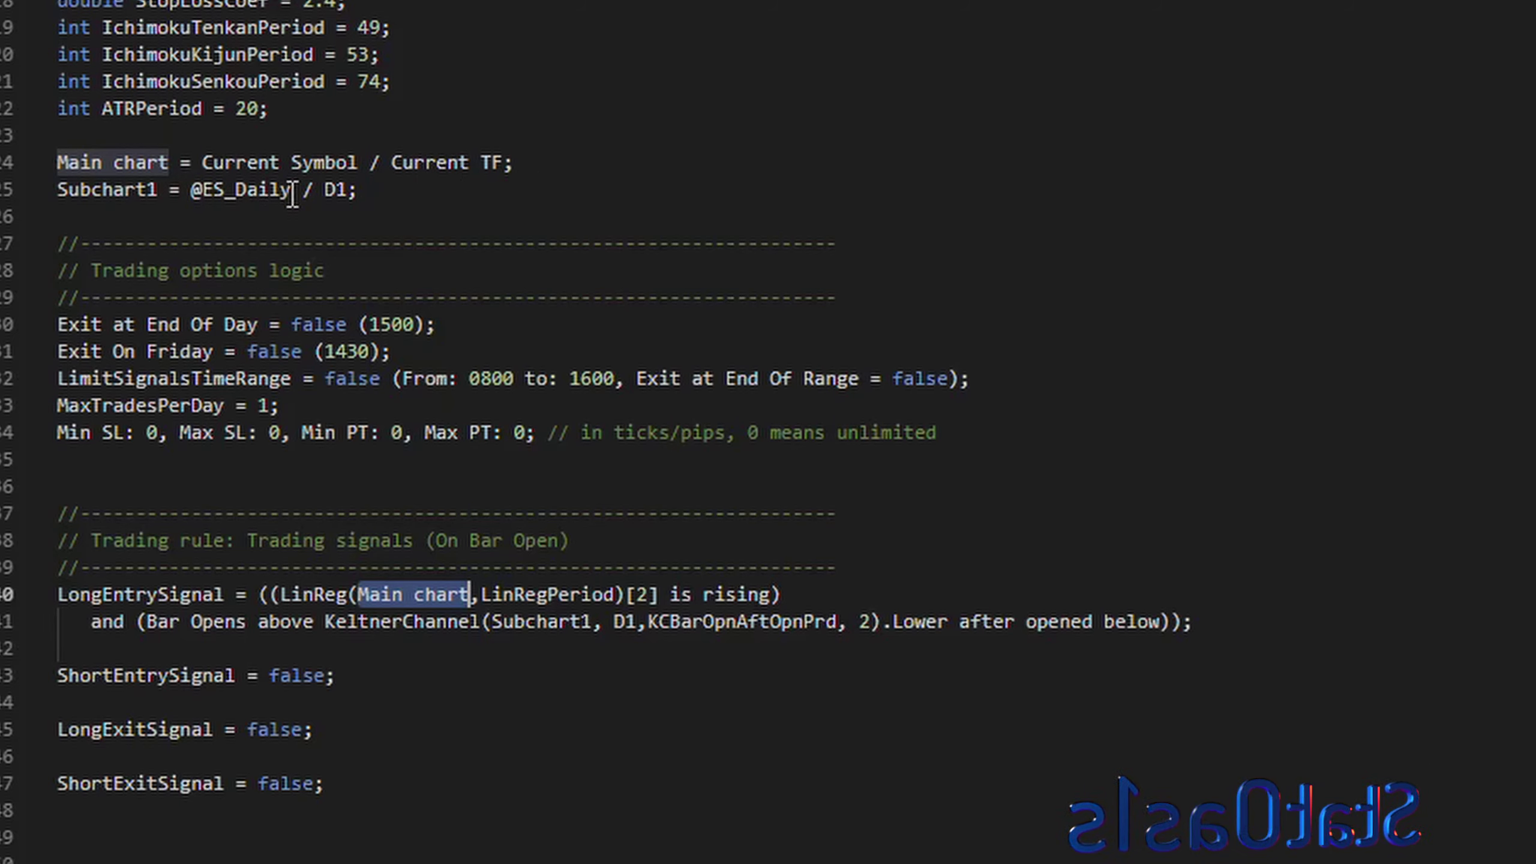
drag(190, 190, 360, 190)
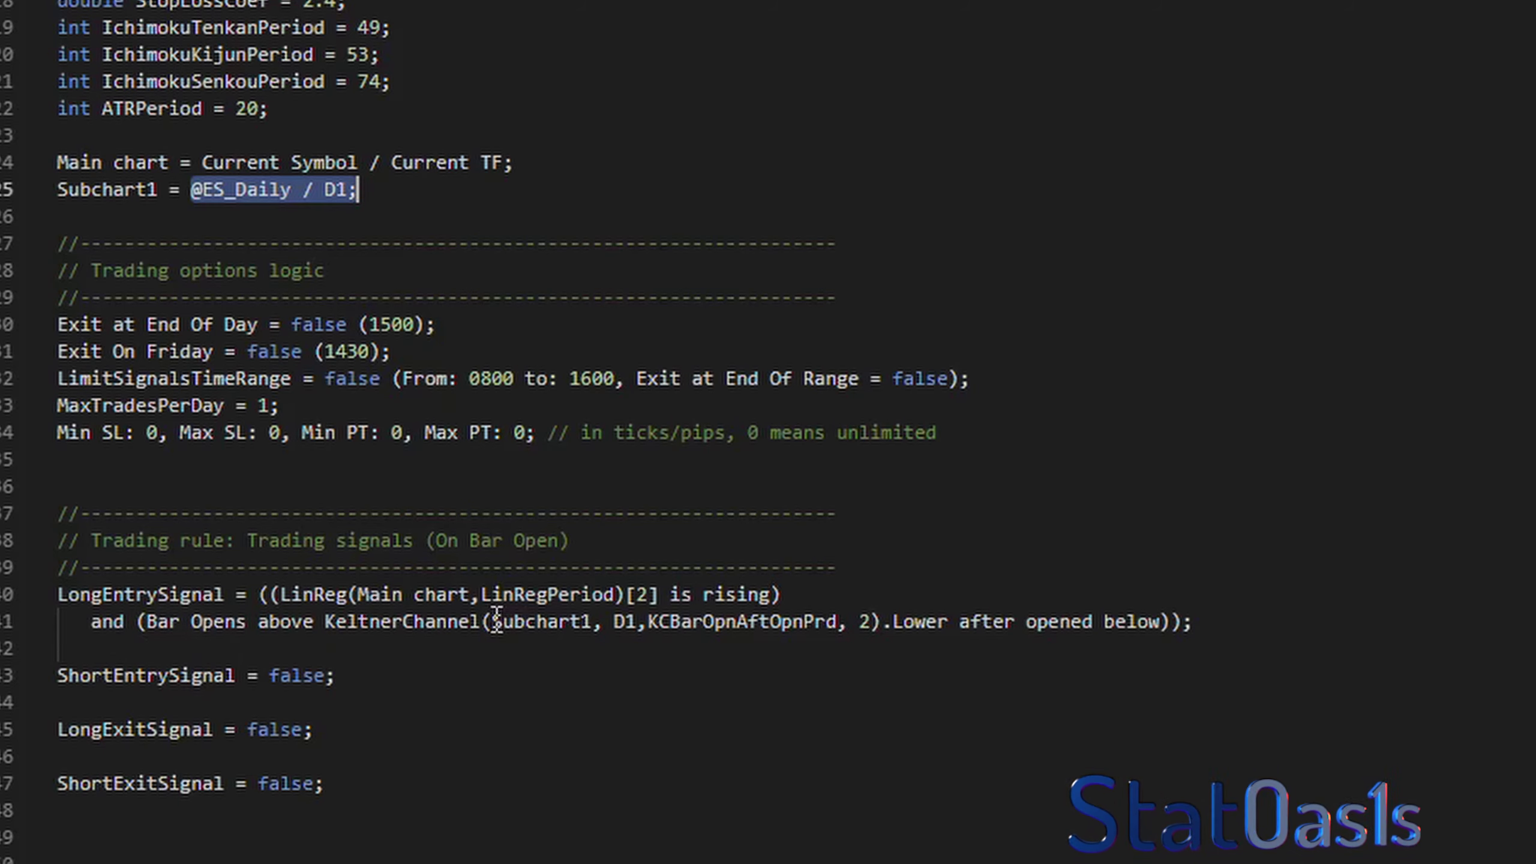
drag(491, 622, 582, 621)
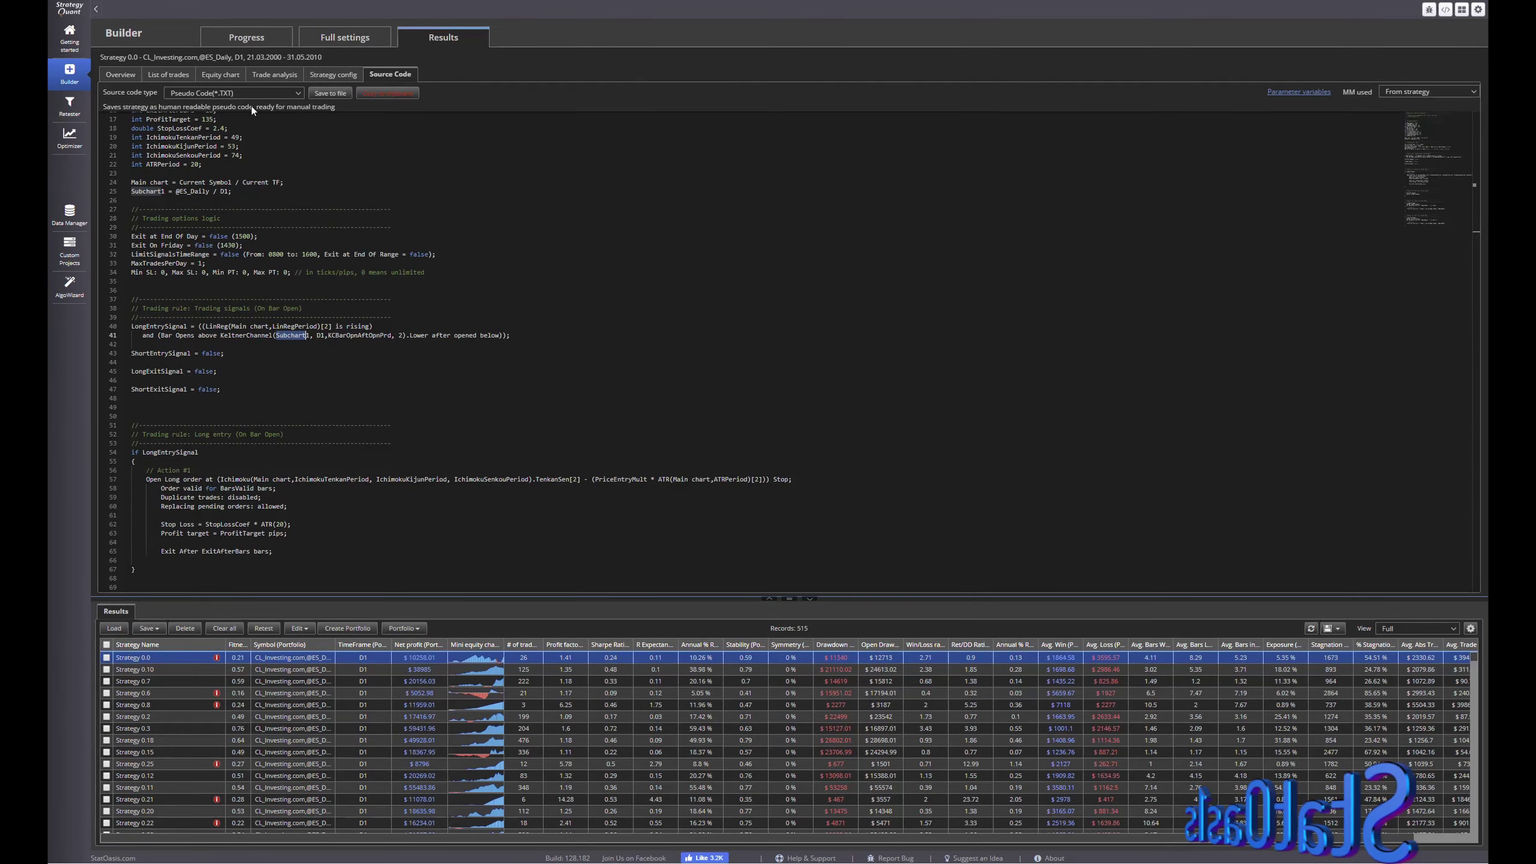
Step: Show the code as EasyLanguage for TradeStation and view Strategy 0.7, then Strategy 0.8
click(254, 97)
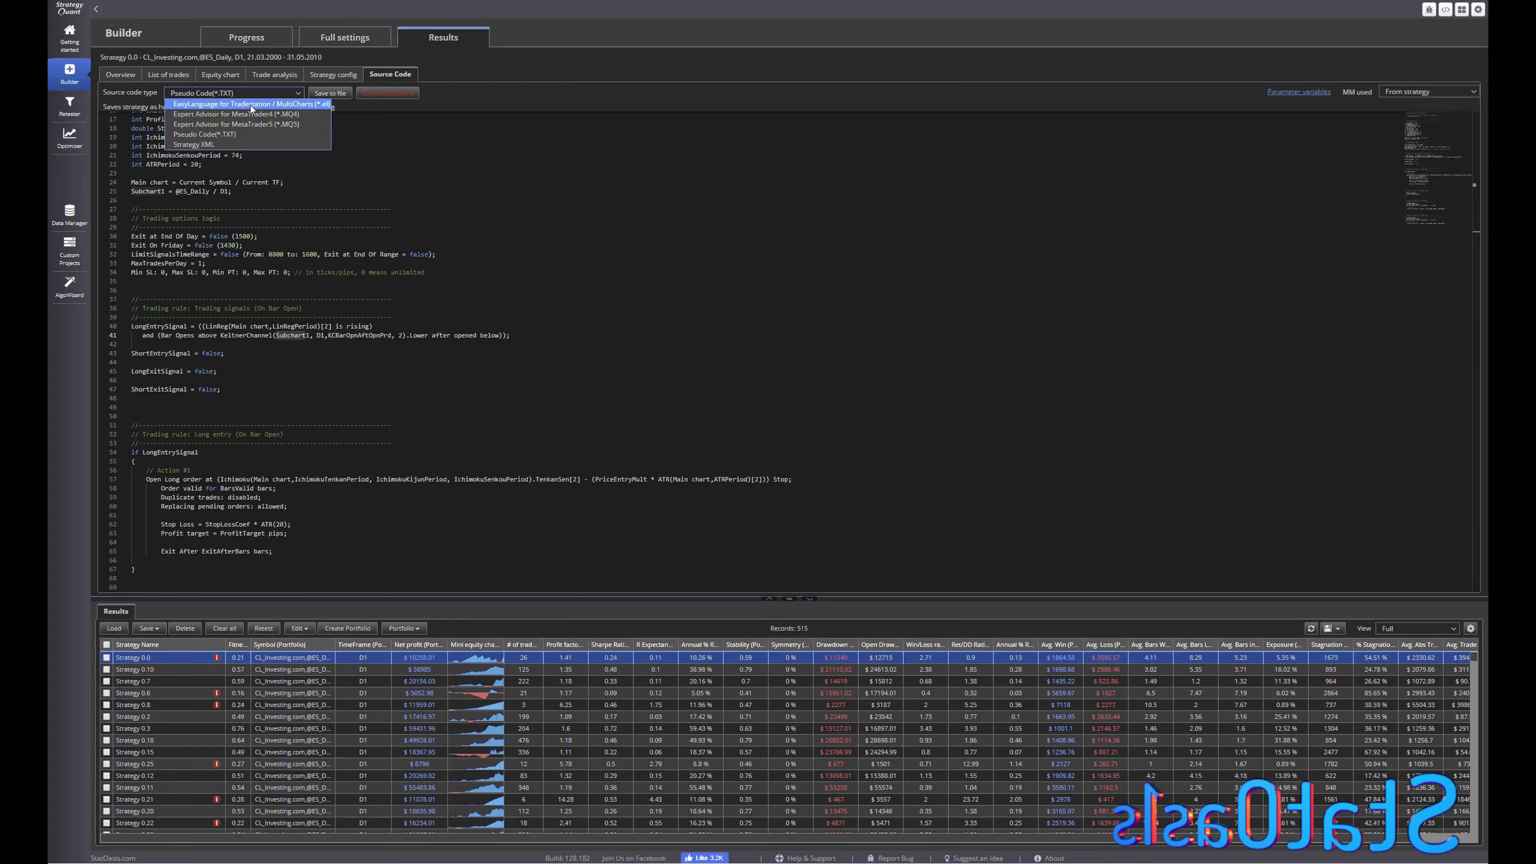
click(236, 113)
scroll(309, 393, down, 20)
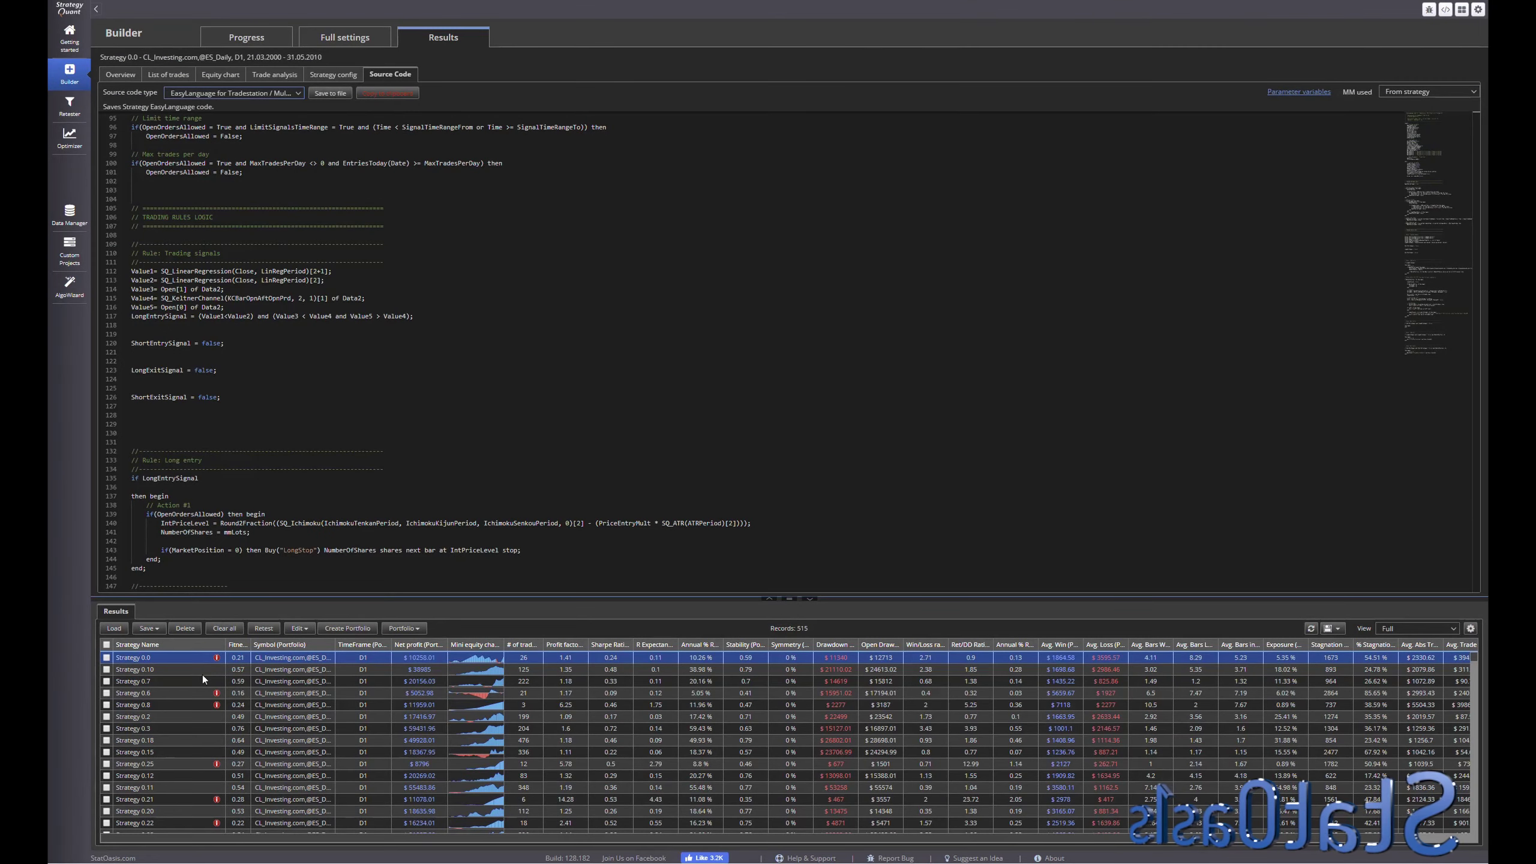
click(202, 677)
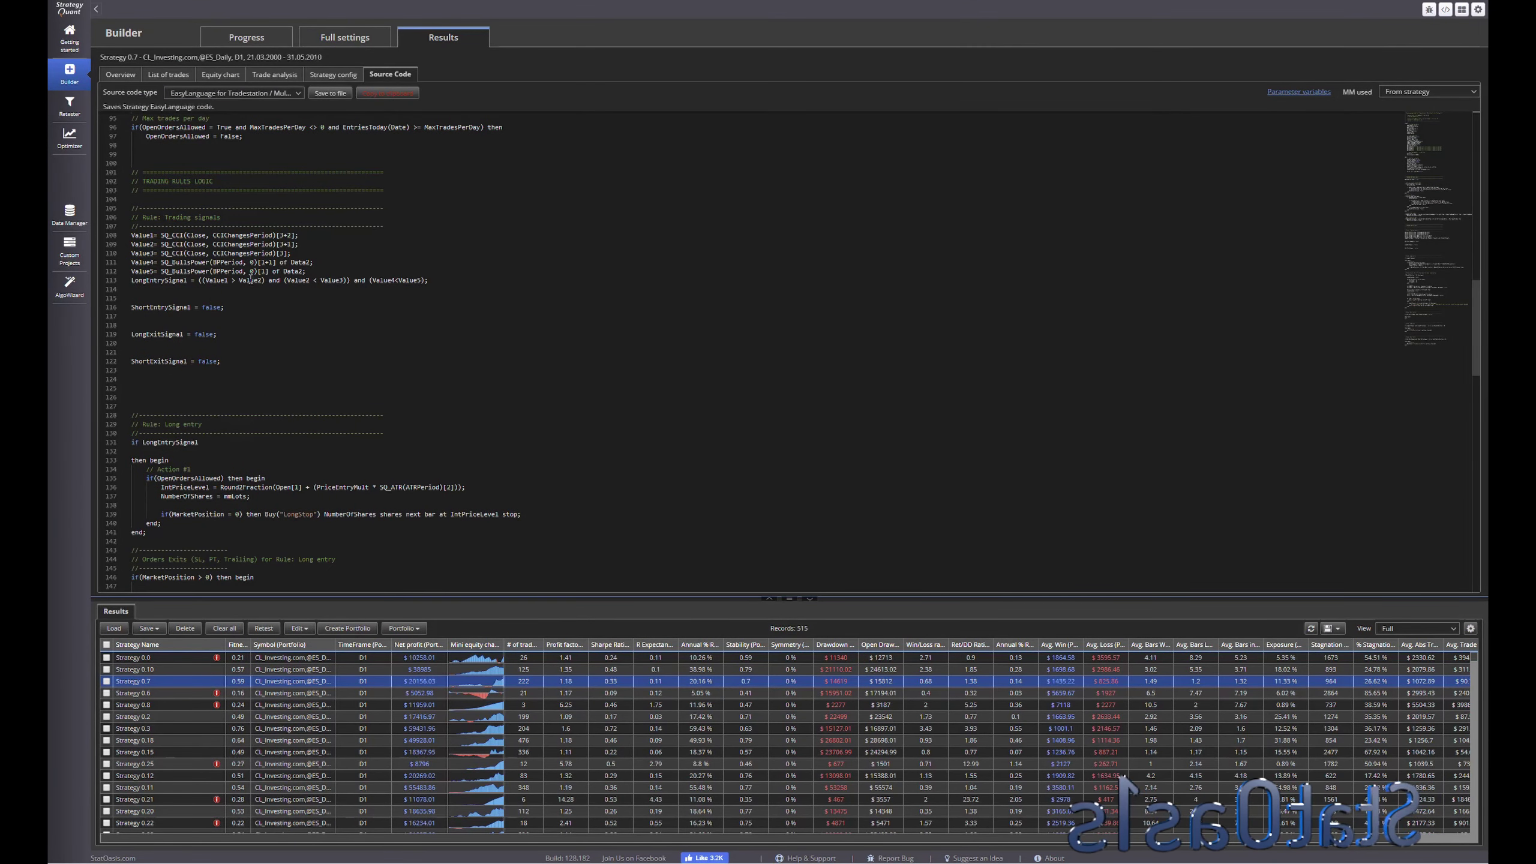
click(201, 707)
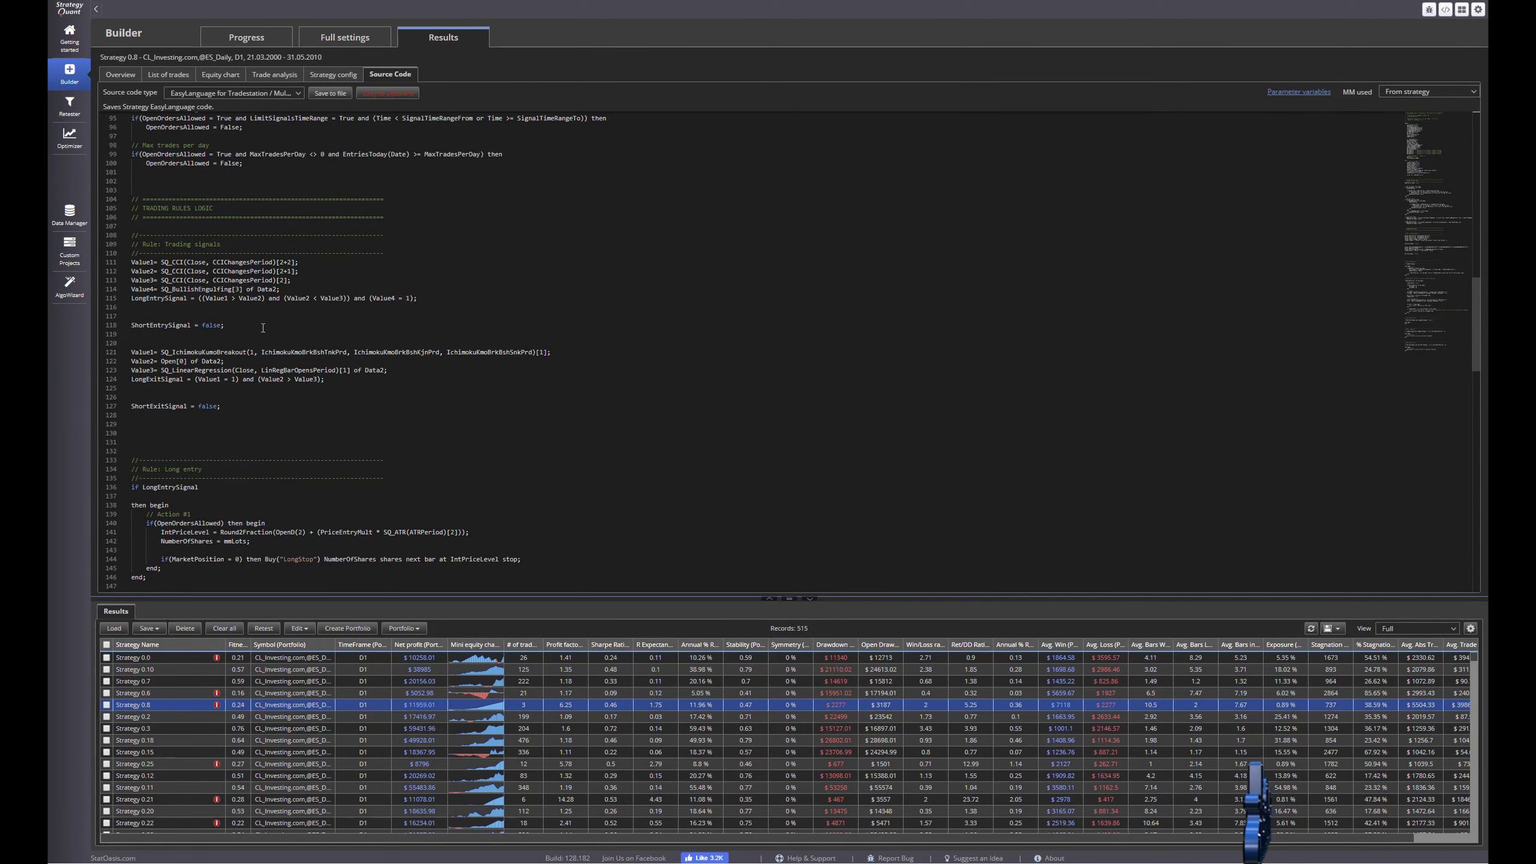
Step: Switch back to pseudo code and highlight Strategy 0.3's Main chart reference
click(289, 93)
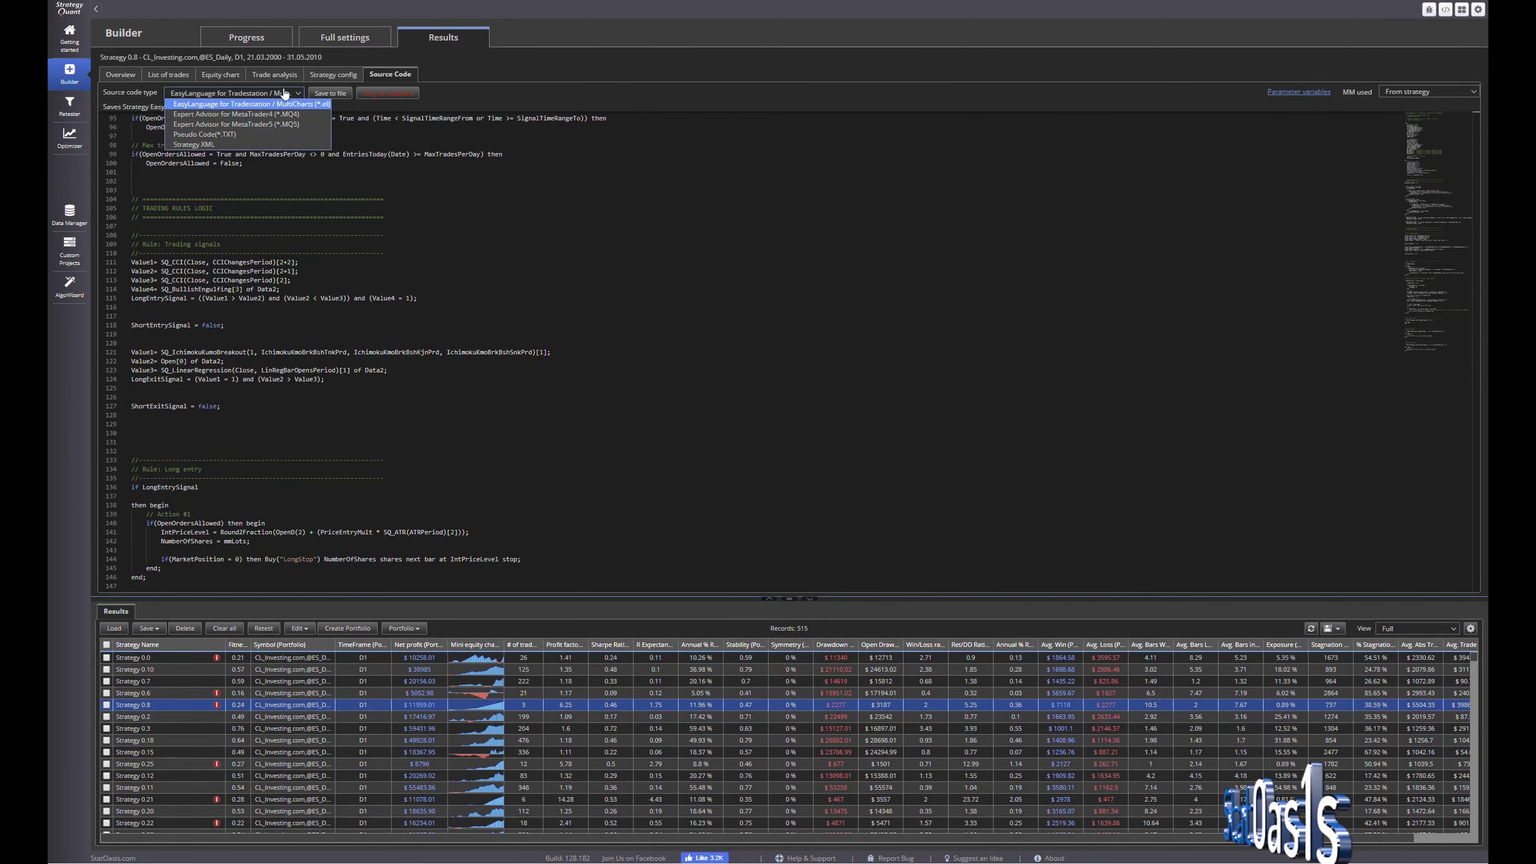
click(249, 134)
scroll(242, 209, up, 15)
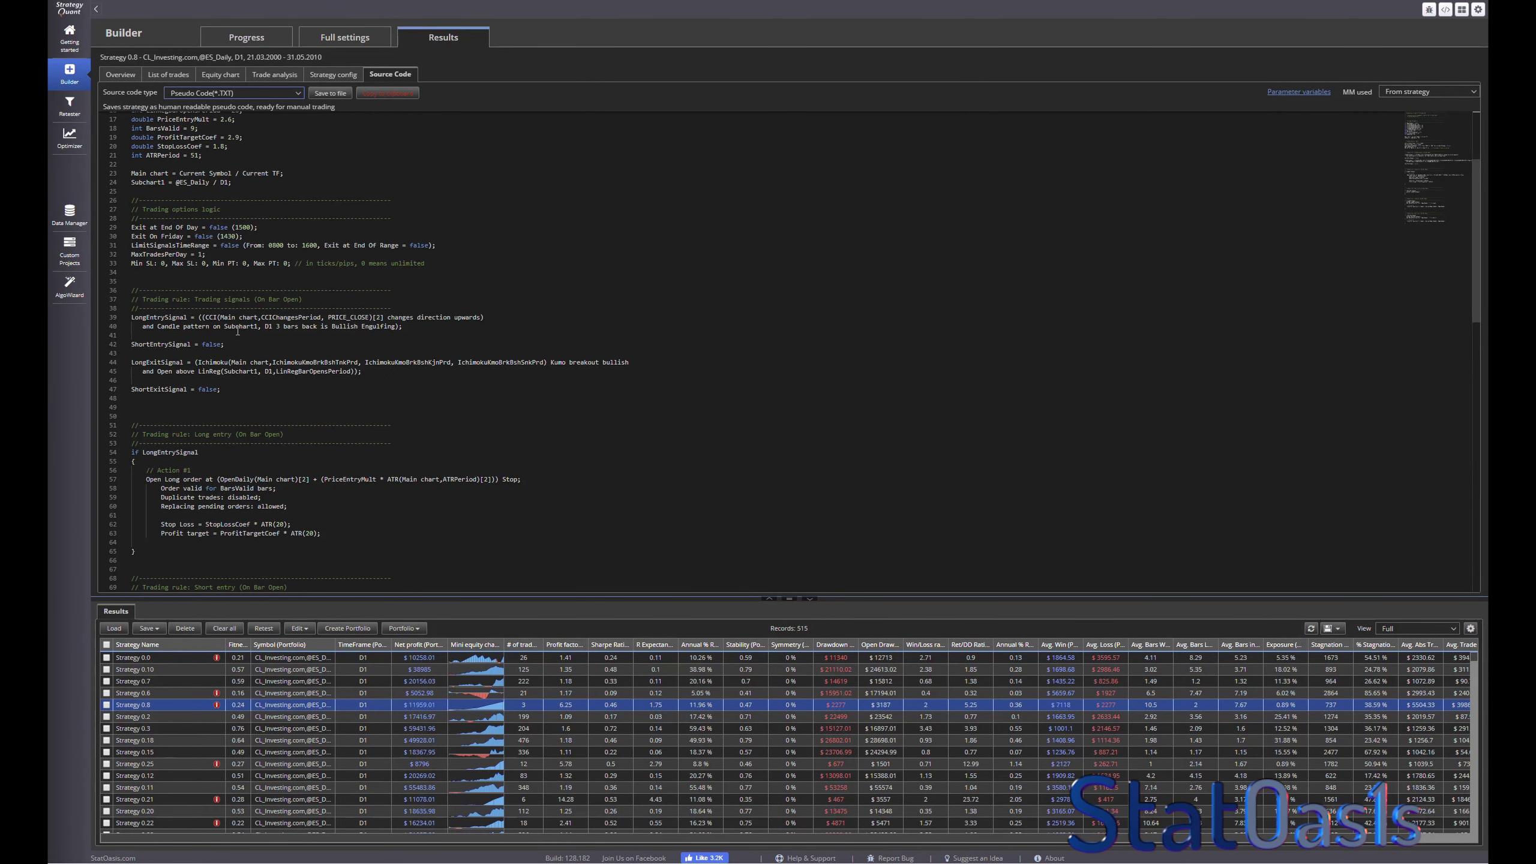
click(220, 730)
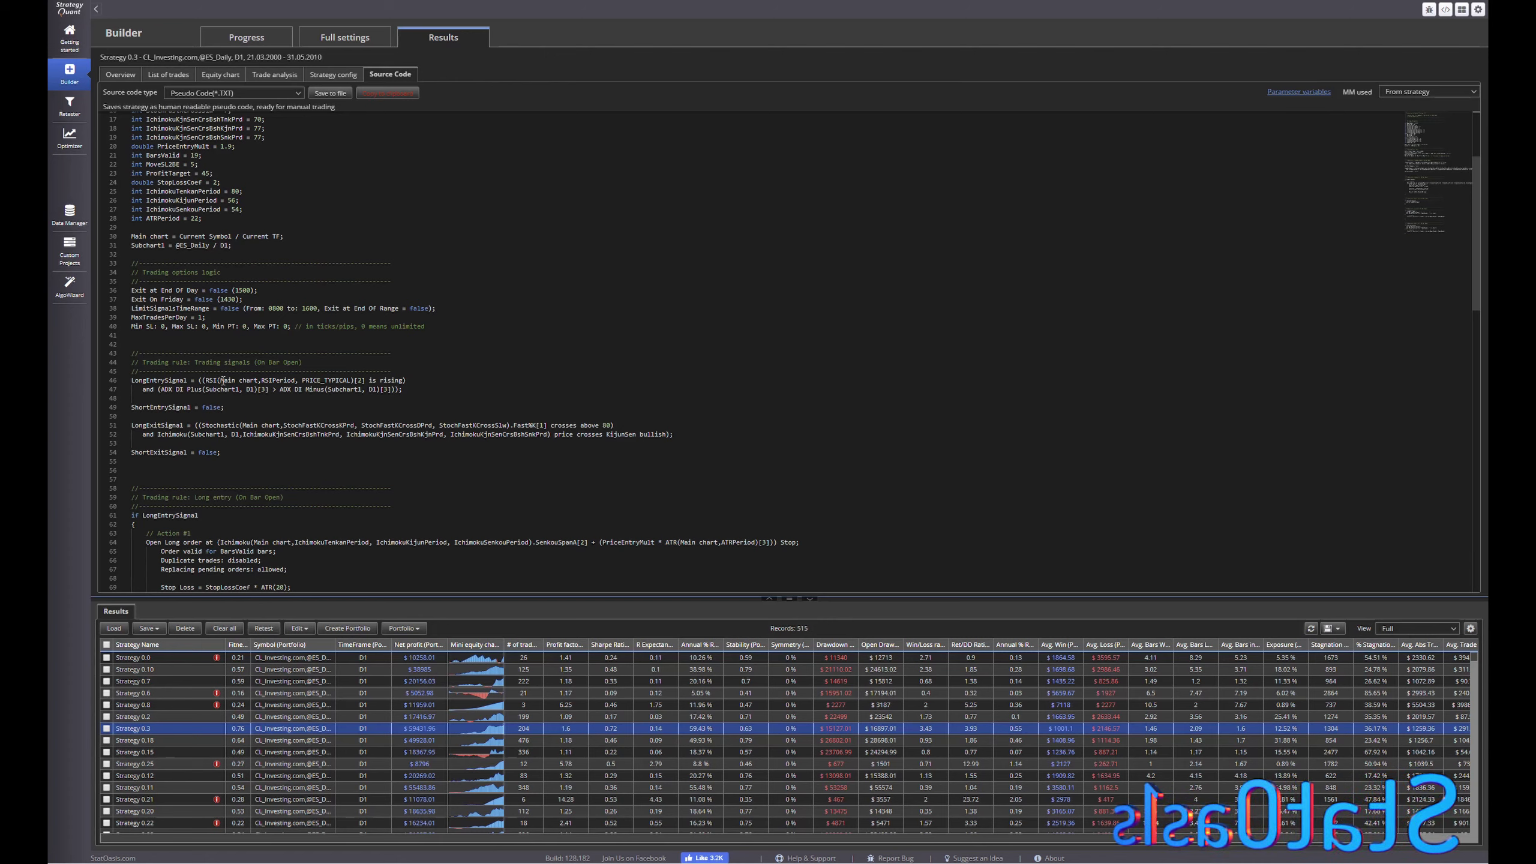
mouse_move(221, 381)
mouse_down()
mouse_move(256, 380)
mouse_move(228, 393)
mouse_up()
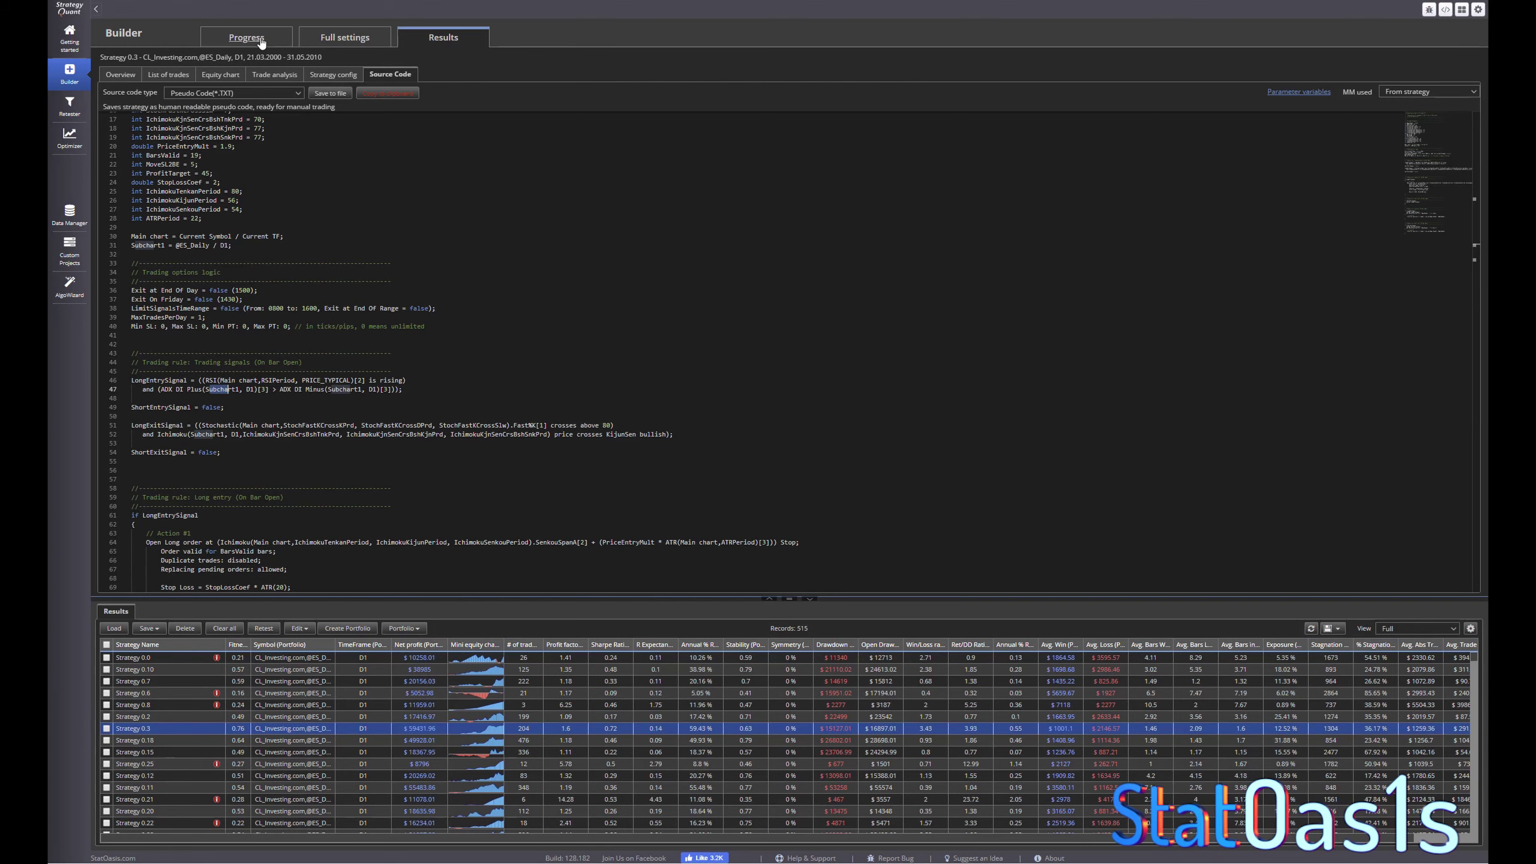
click(331, 38)
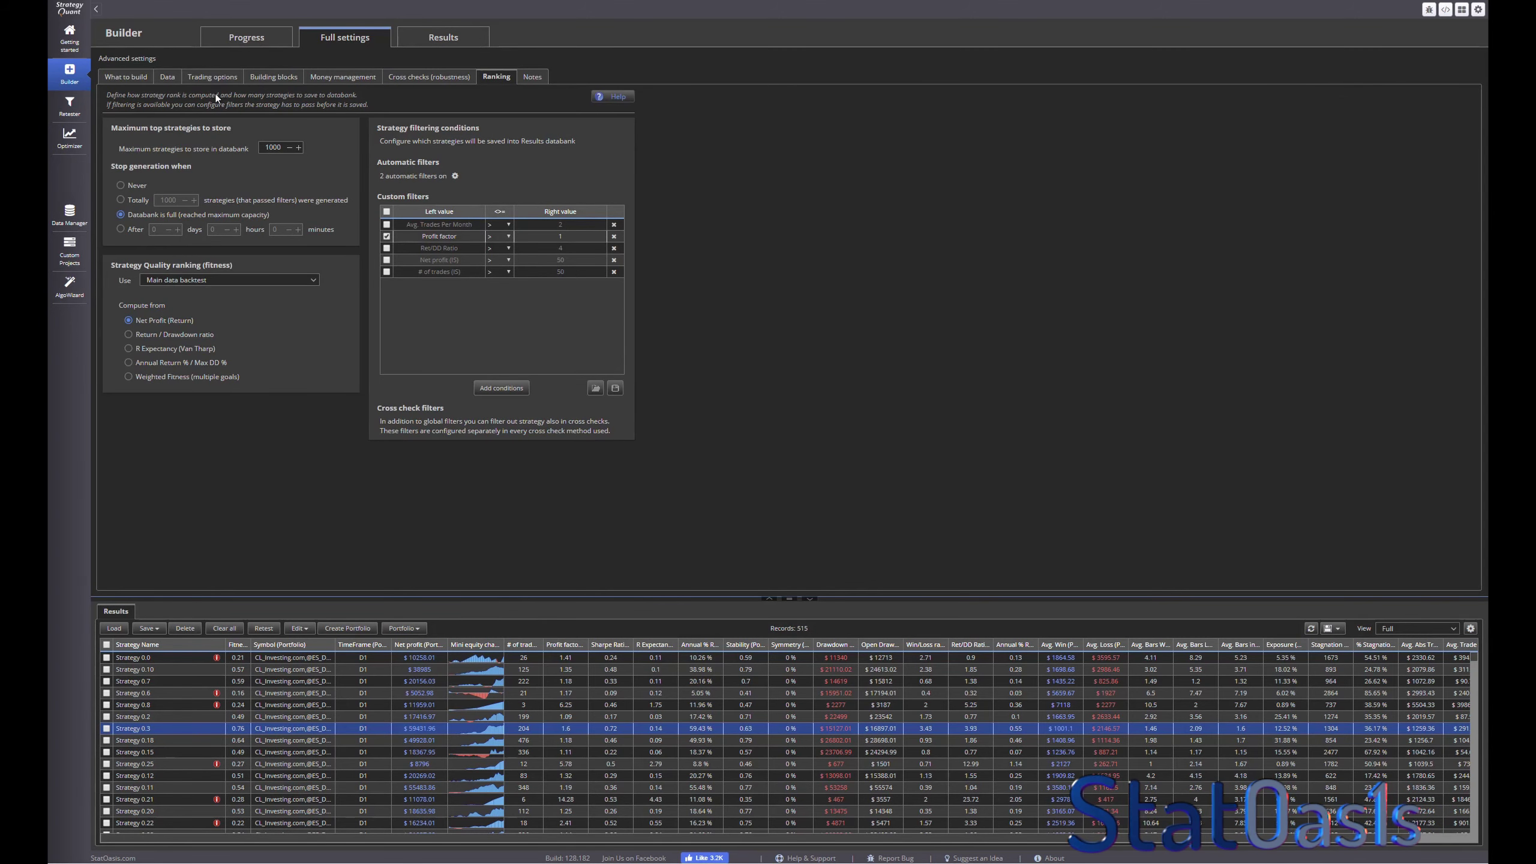
click(167, 77)
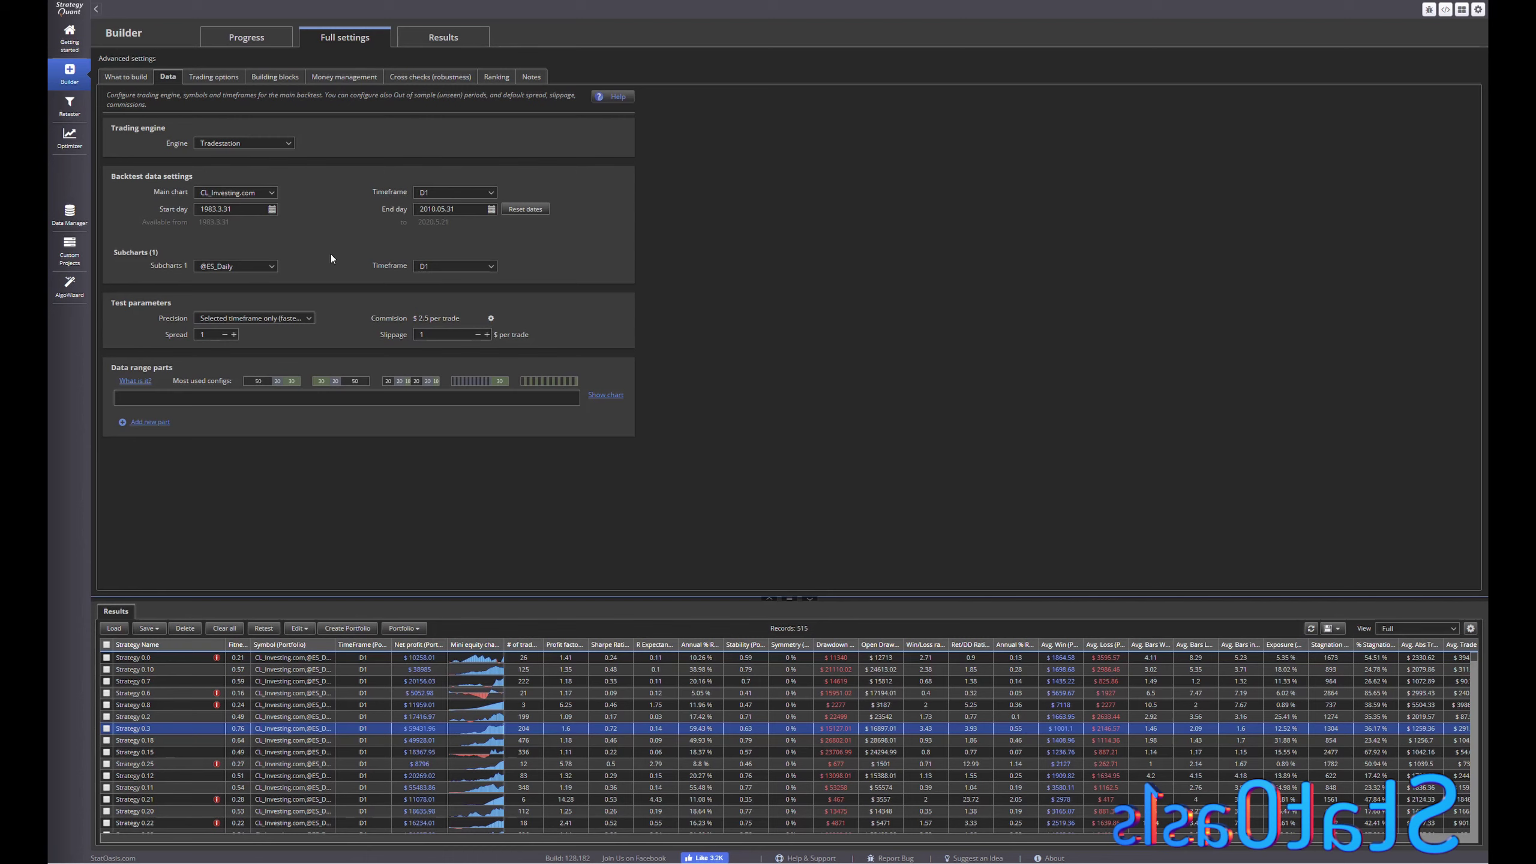
click(271, 193)
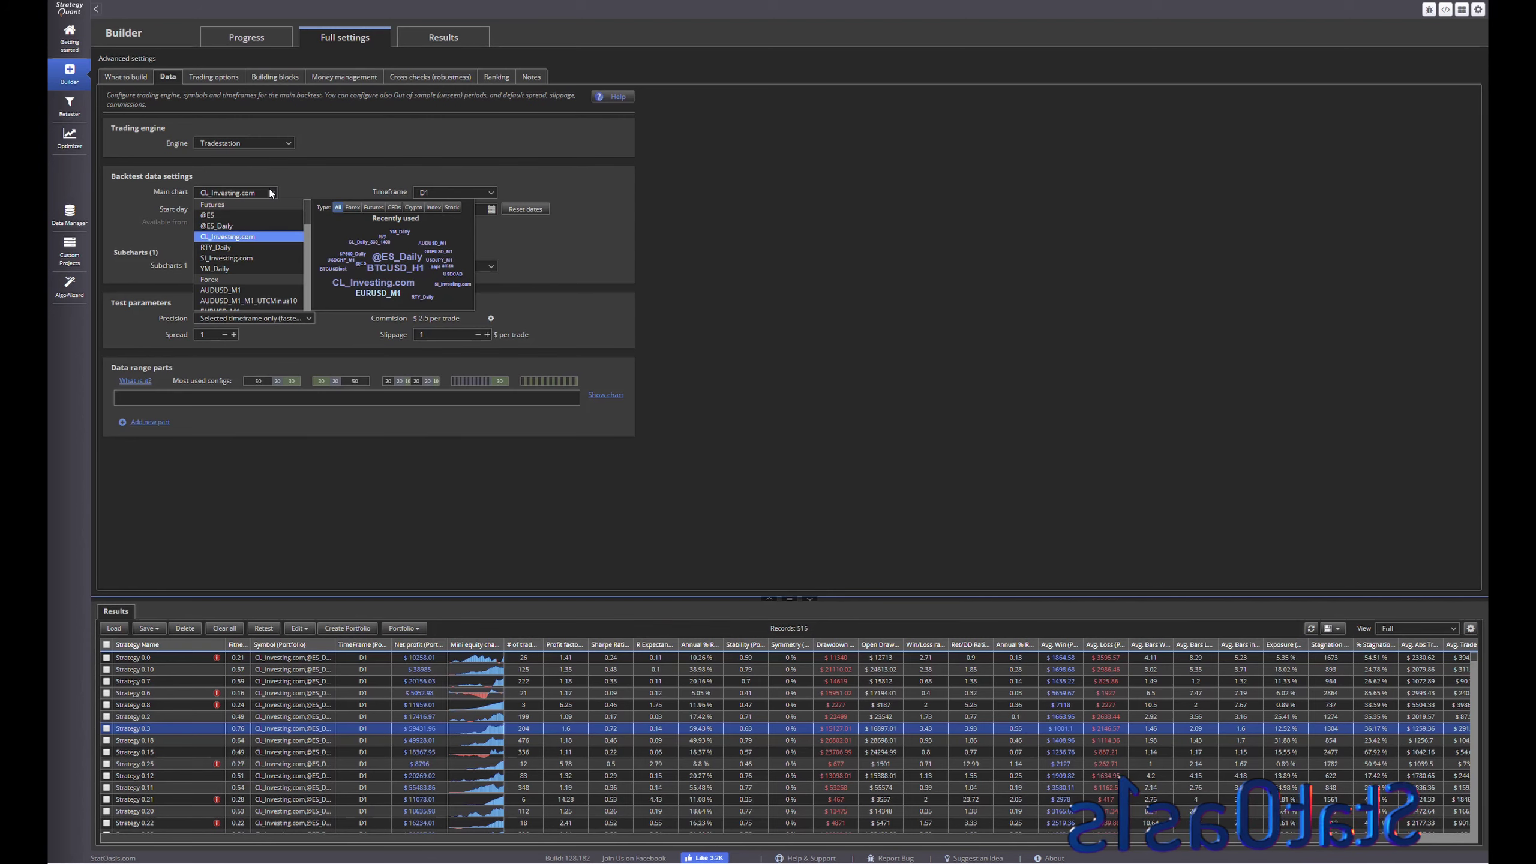
click(254, 219)
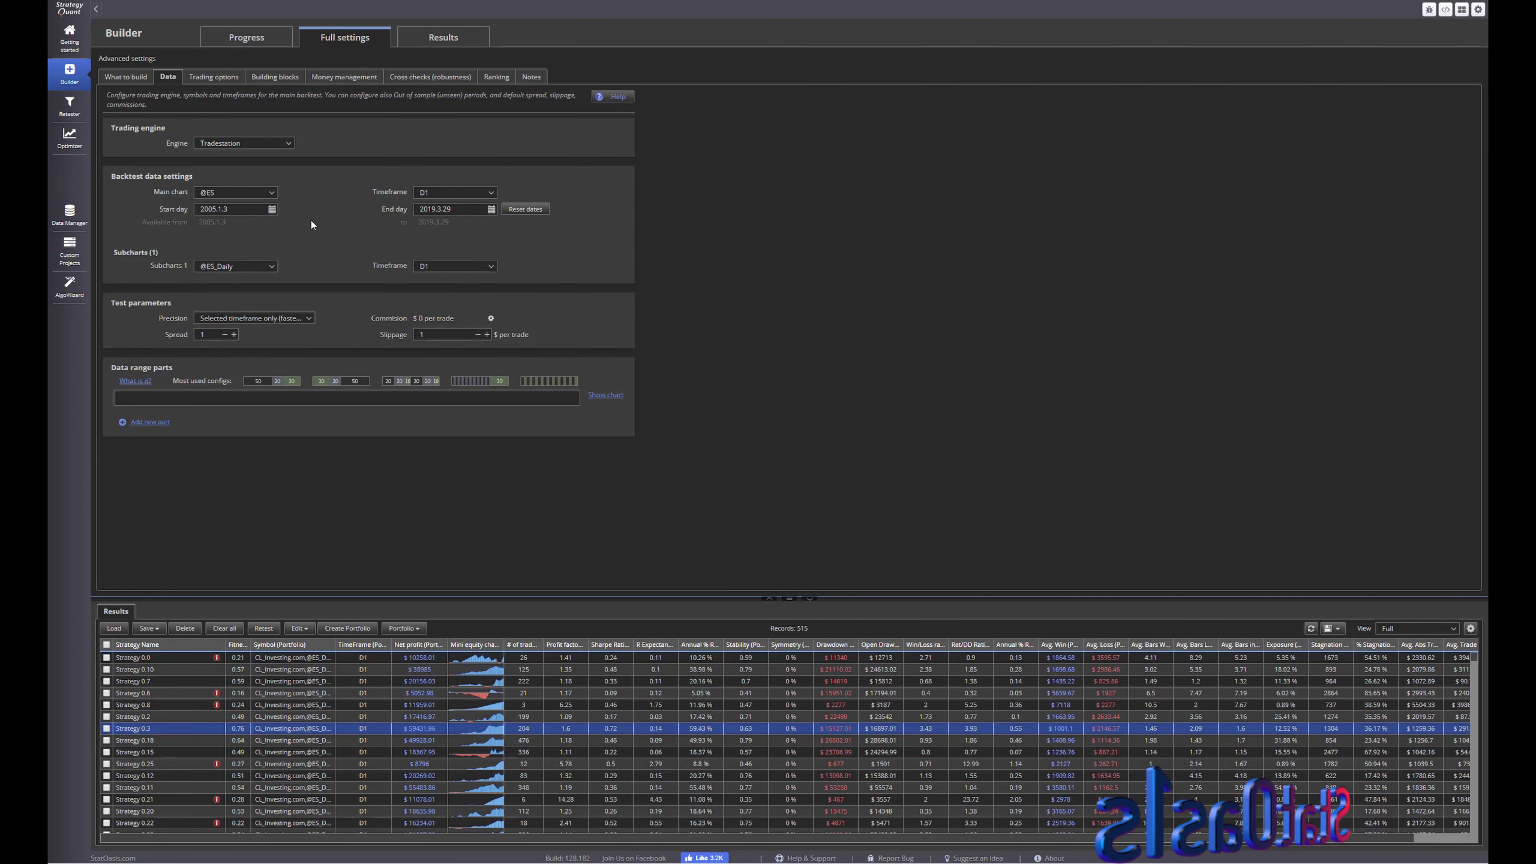
click(462, 194)
click(341, 197)
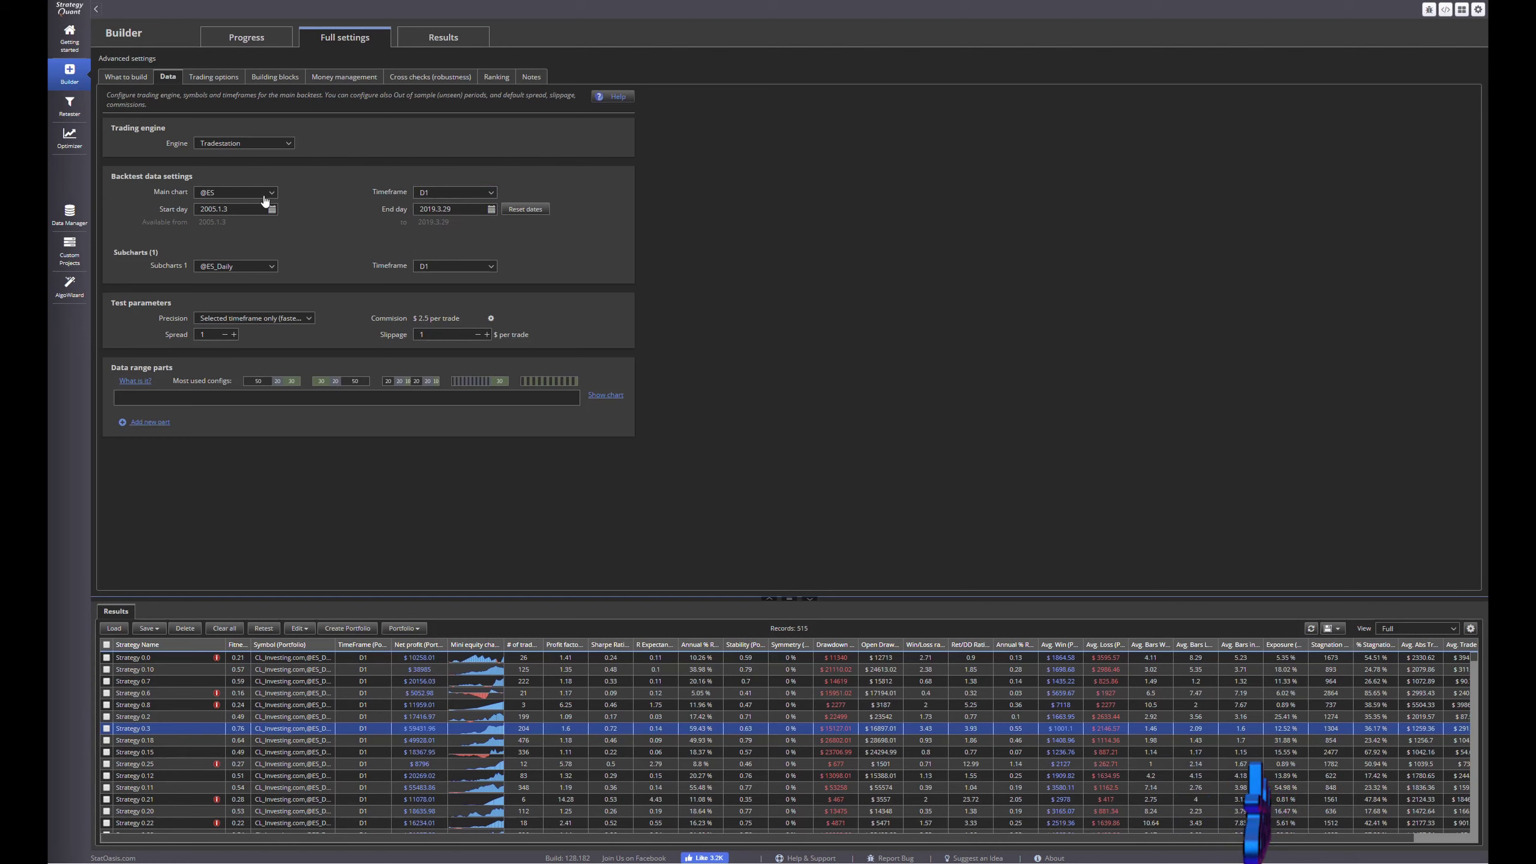
click(266, 195)
click(255, 247)
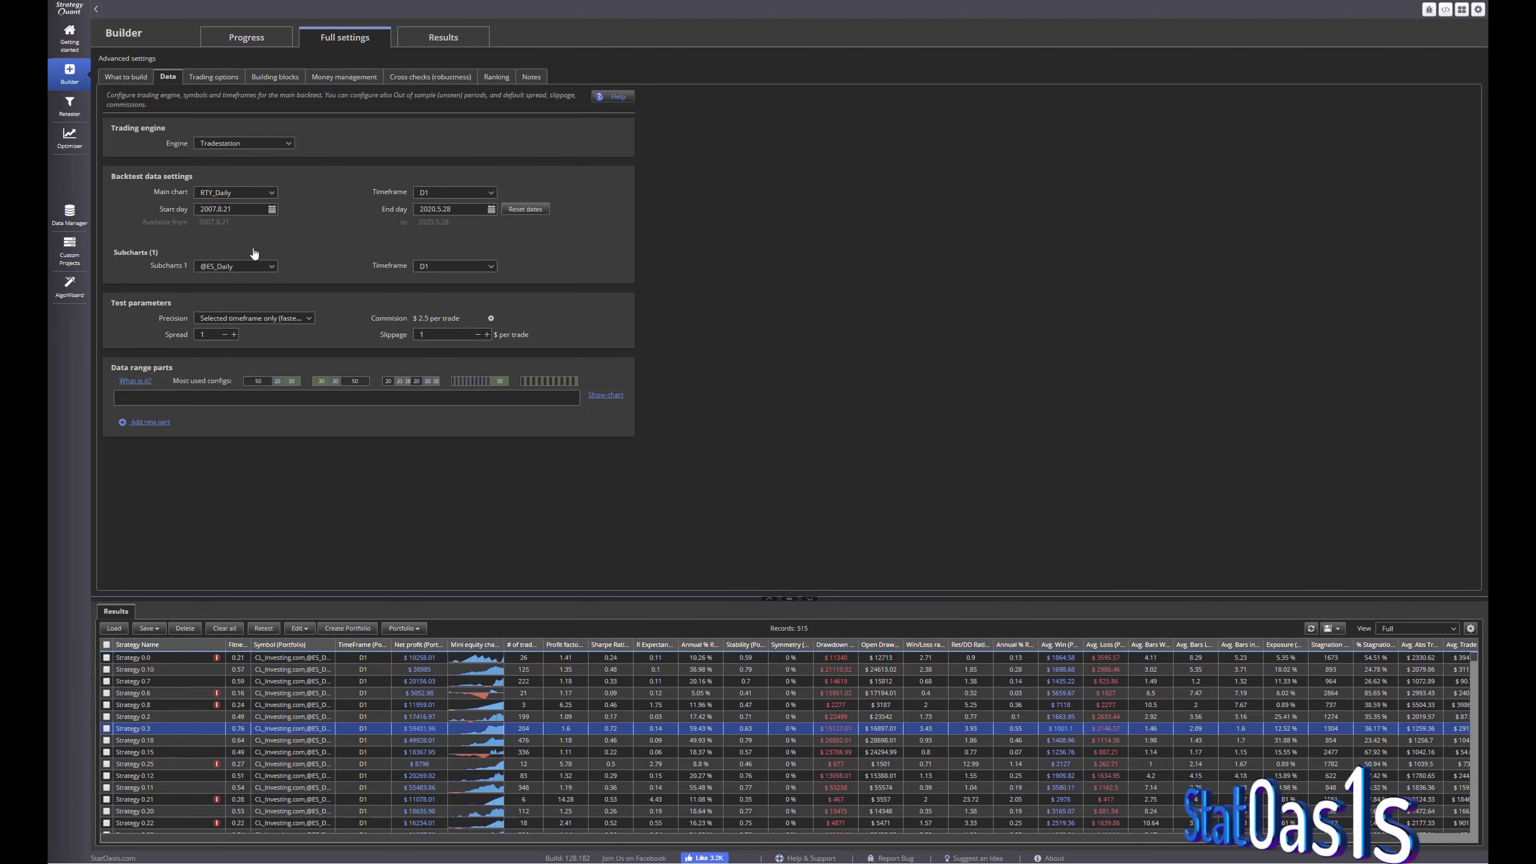
click(443, 193)
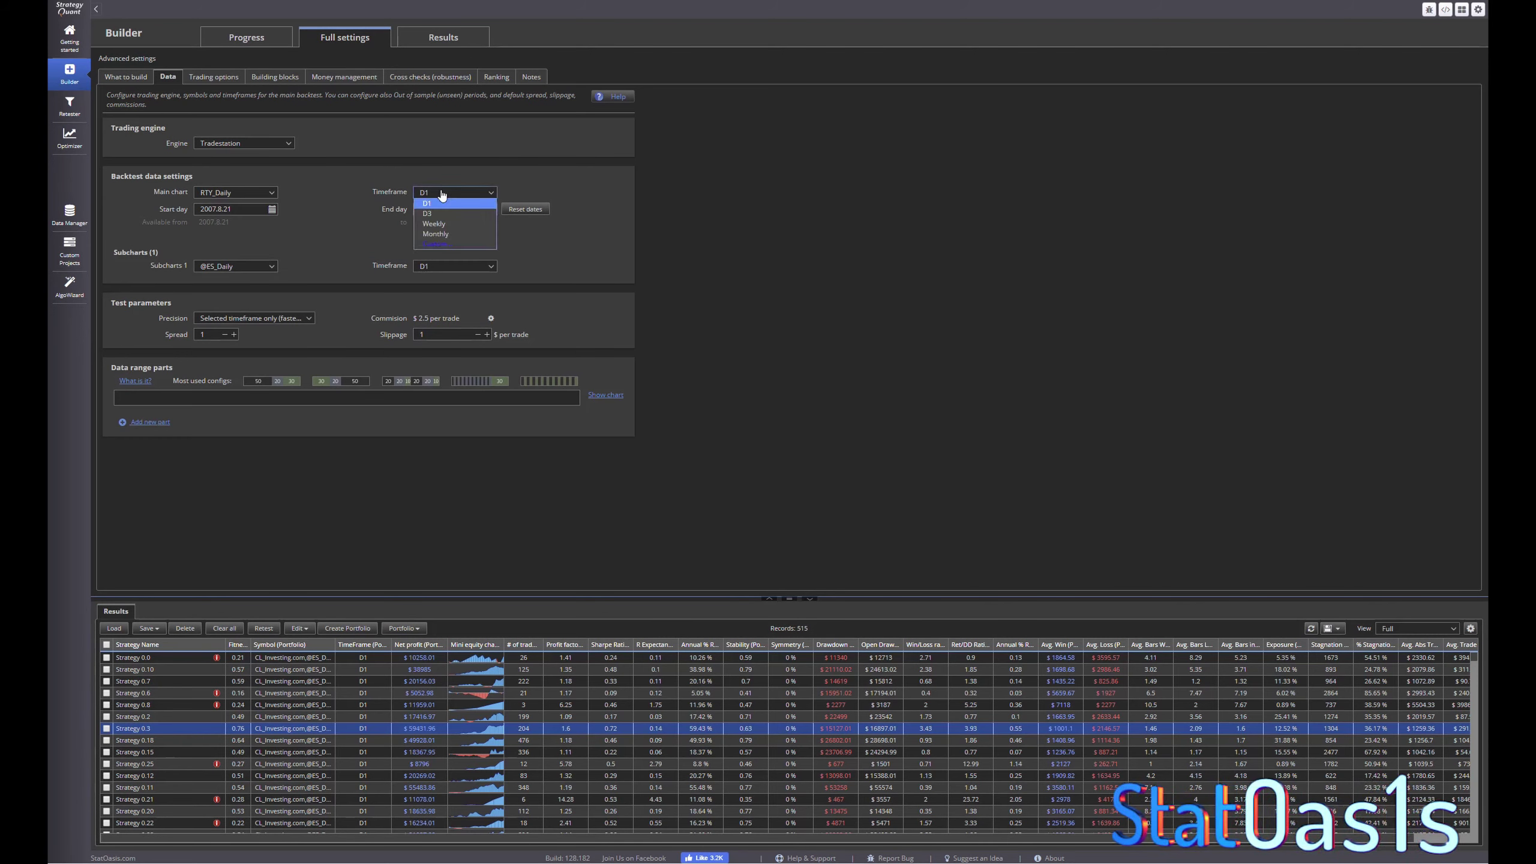
click(260, 195)
Step: Make BTCUSD_H1 the main chart on the H1 timeframe
click(251, 194)
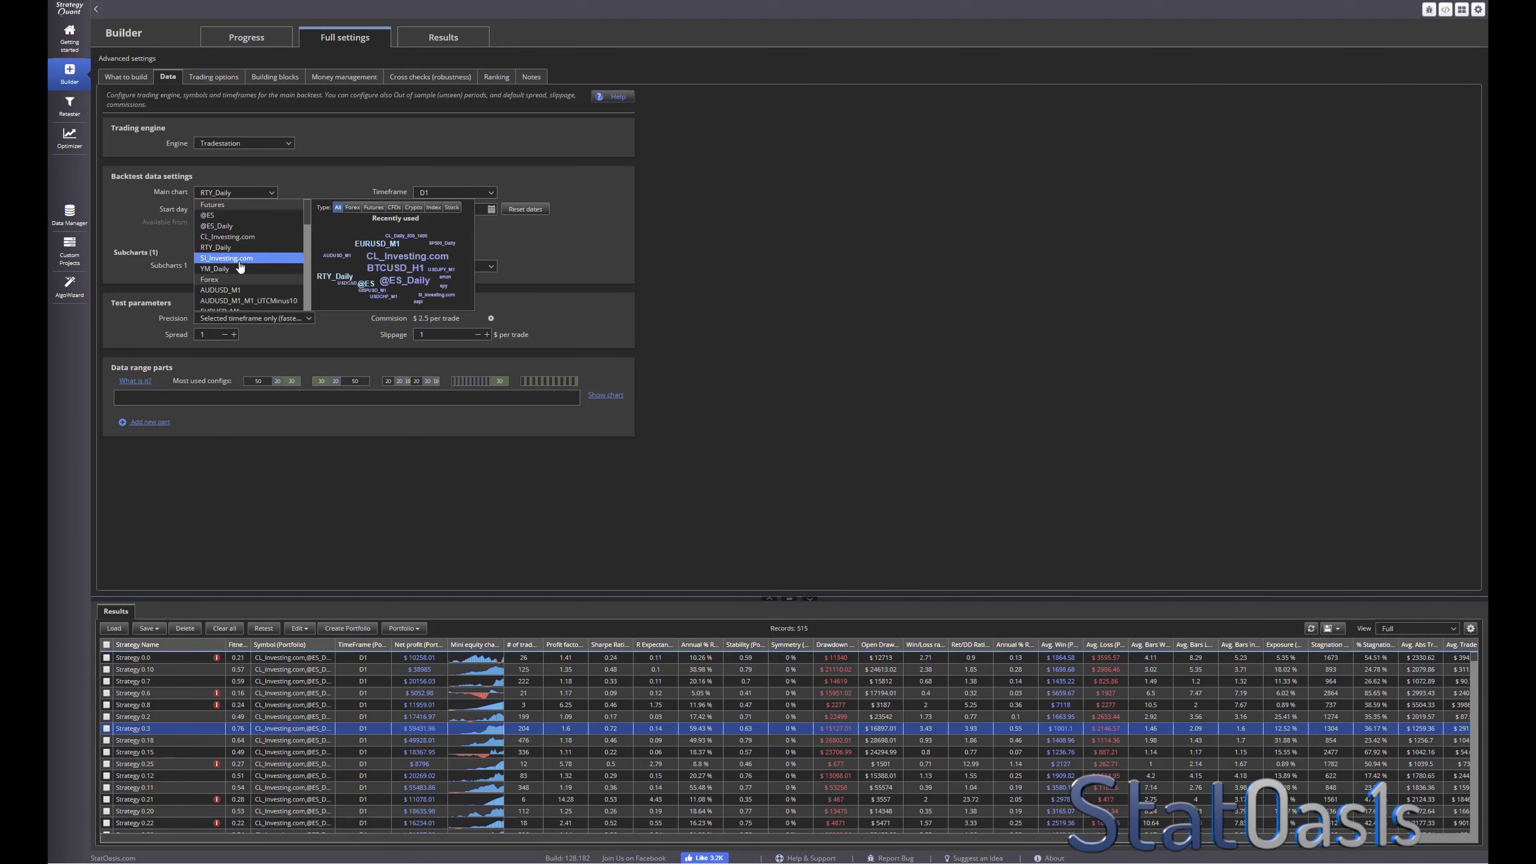
scroll(267, 269, down, 4)
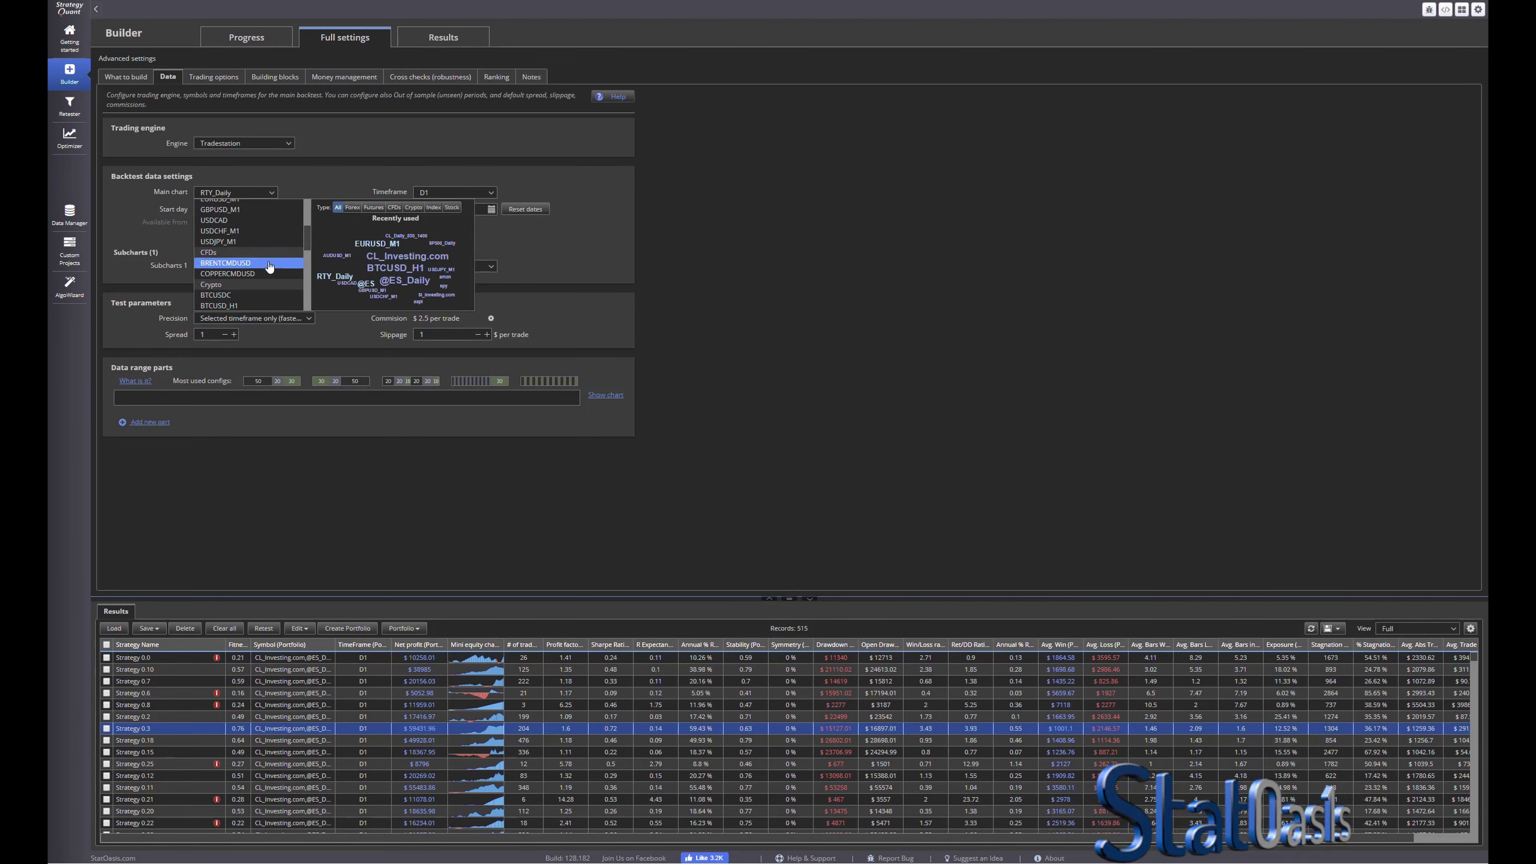
click(239, 306)
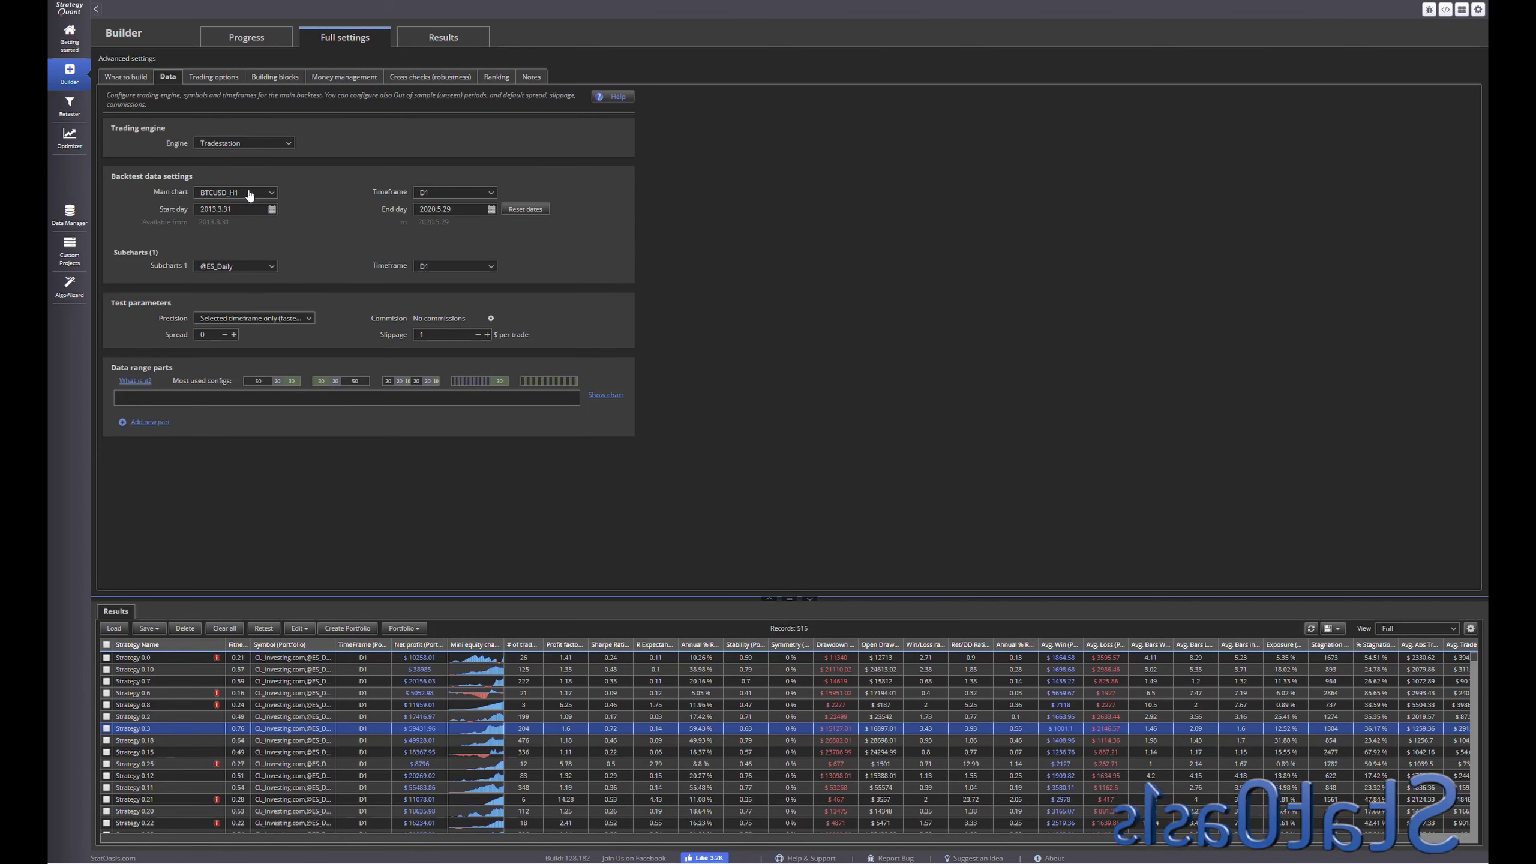
click(479, 192)
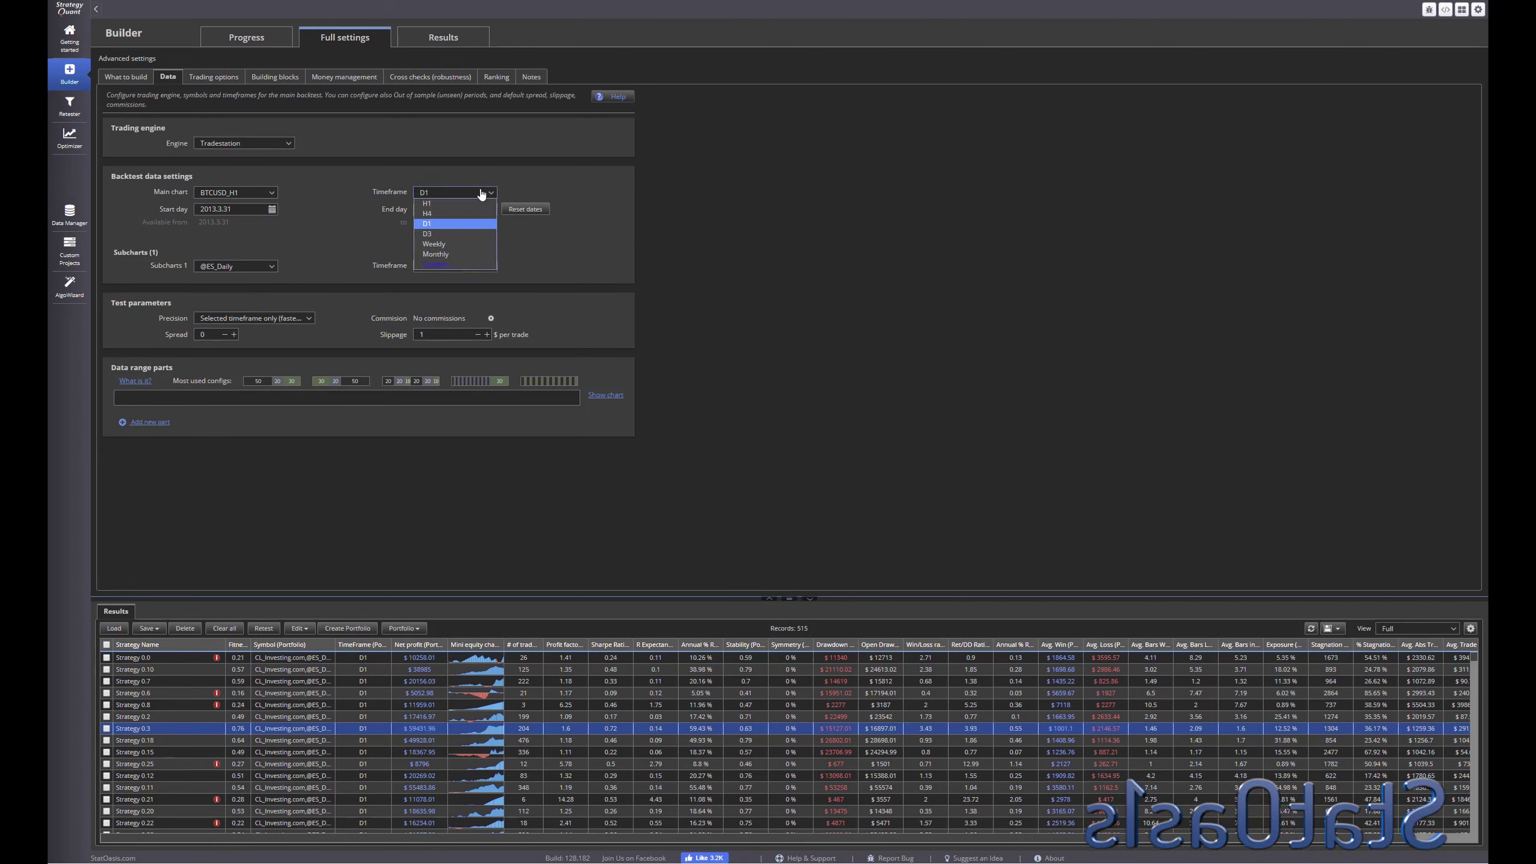
click(454, 203)
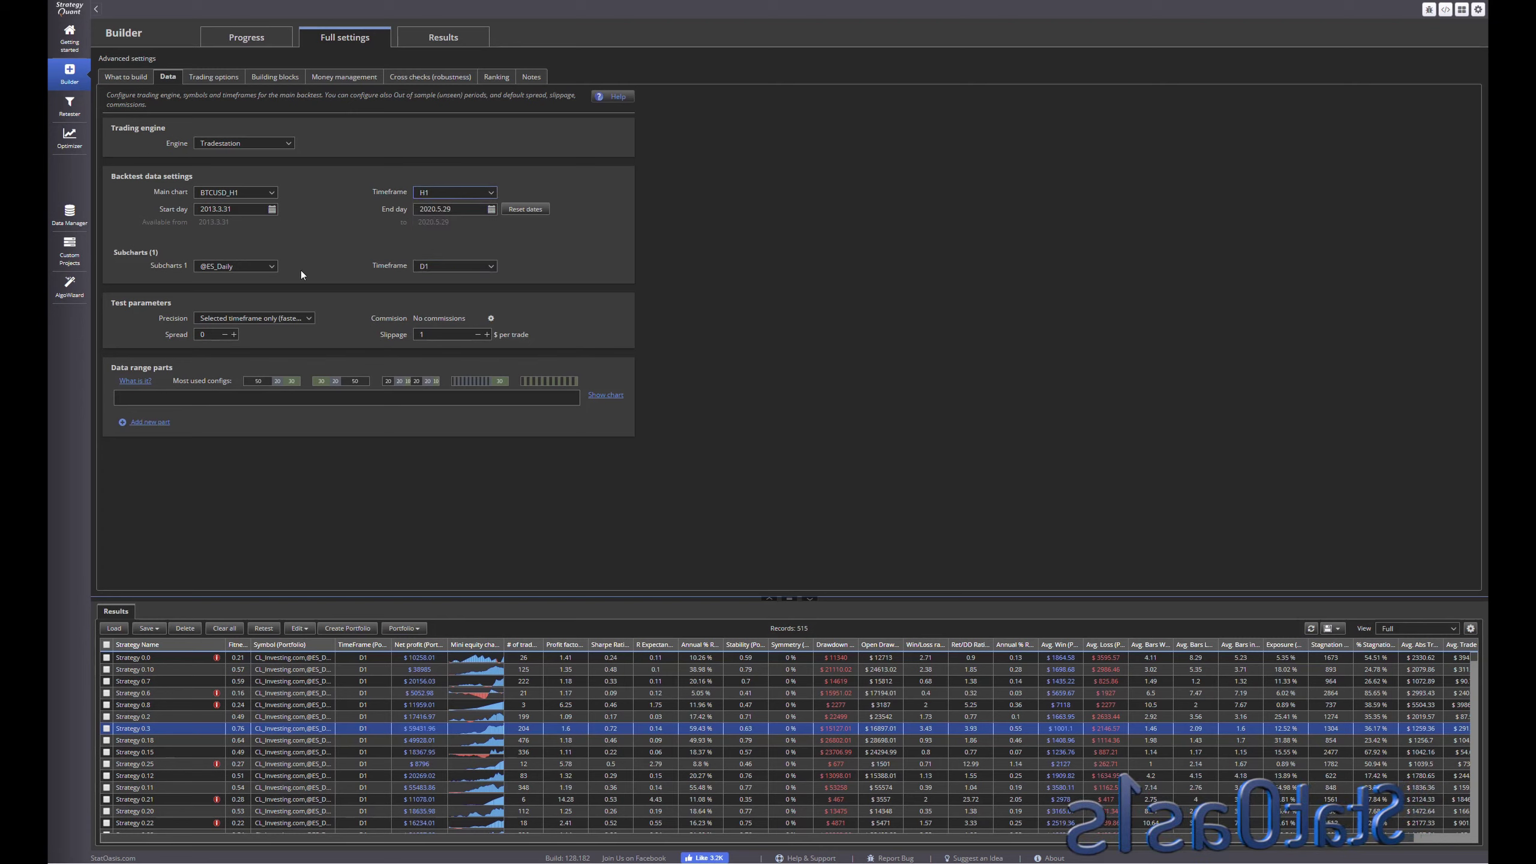
Step: Set Subcharts 1 to BTCUSD_H1 on the D1 timeframe
click(264, 267)
scroll(256, 353, down, 2)
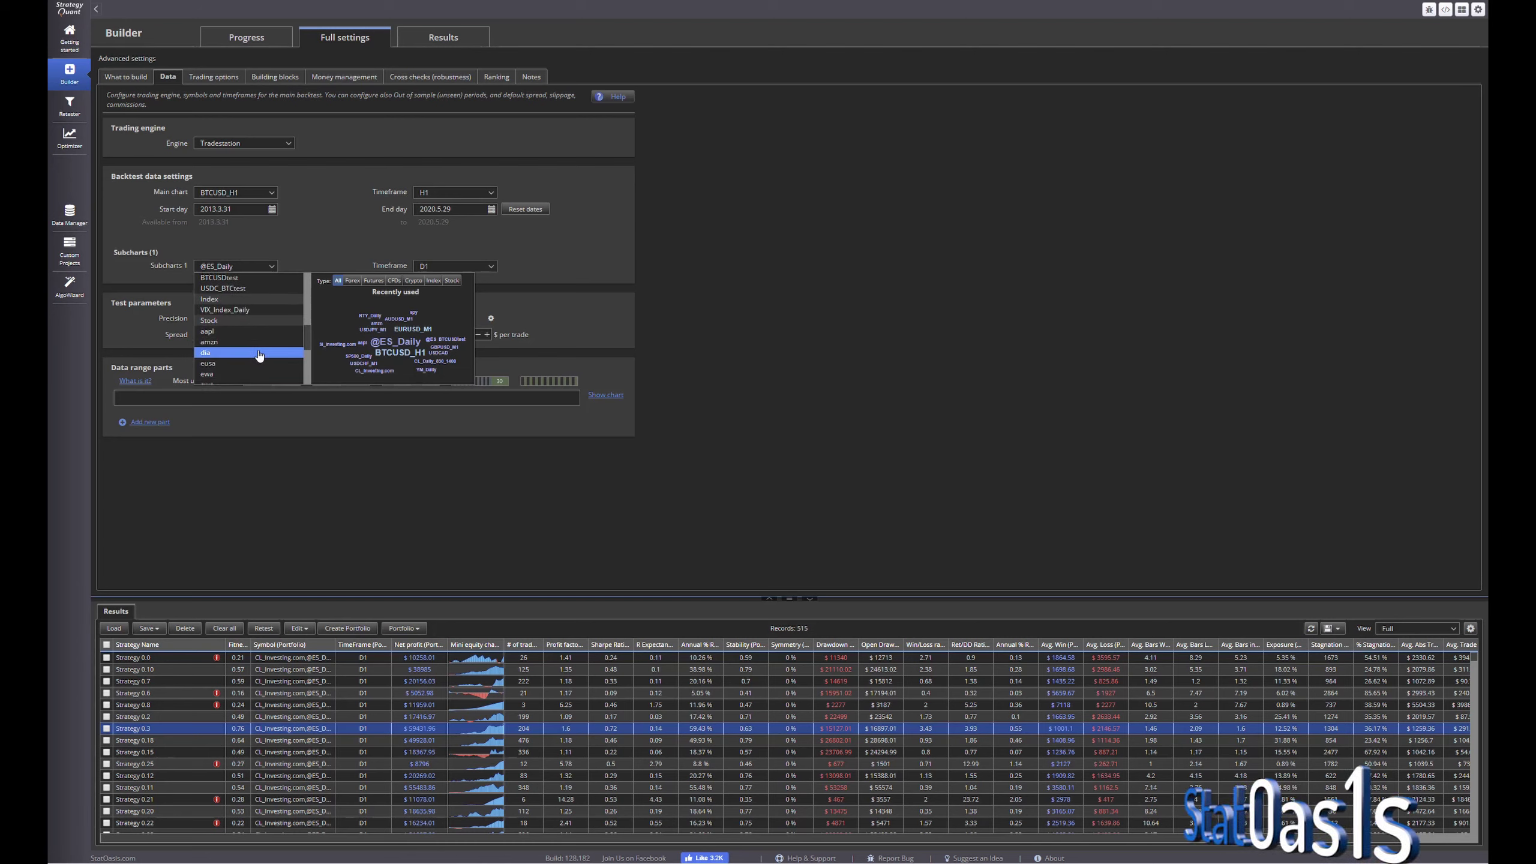
click(245, 379)
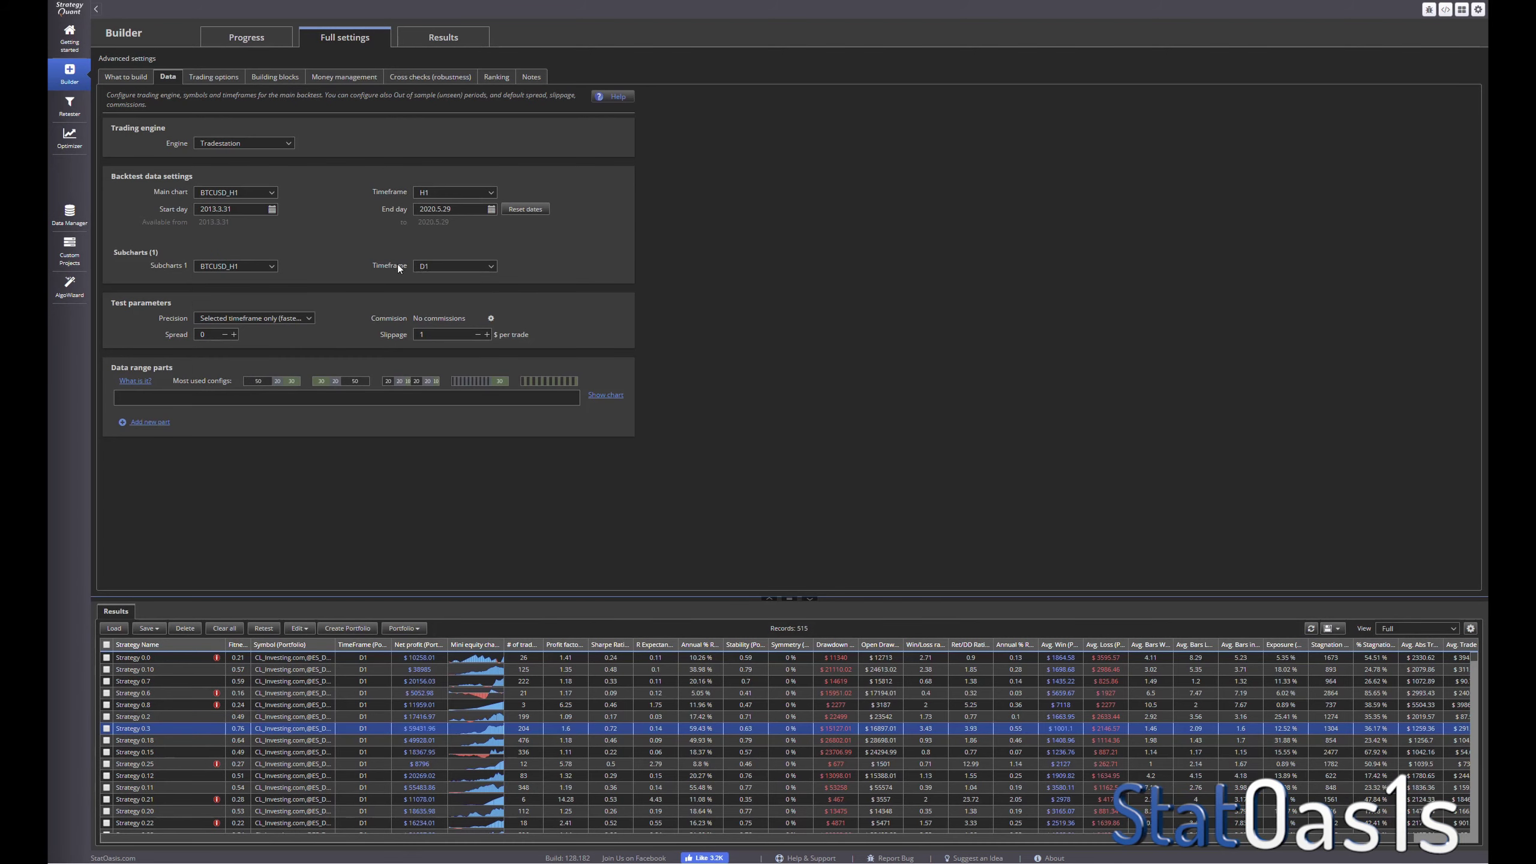
click(451, 267)
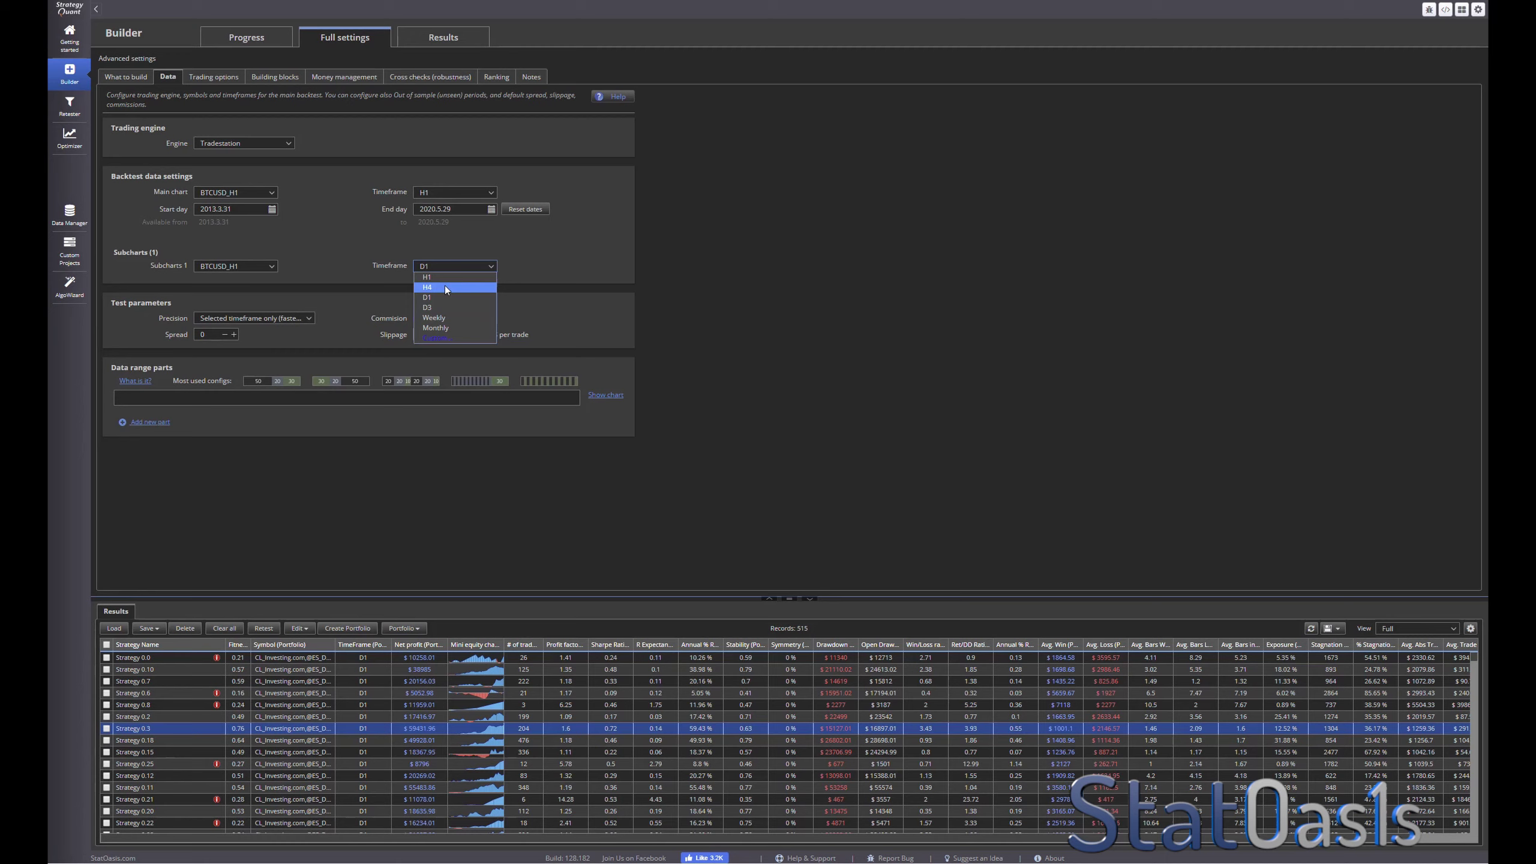
click(404, 294)
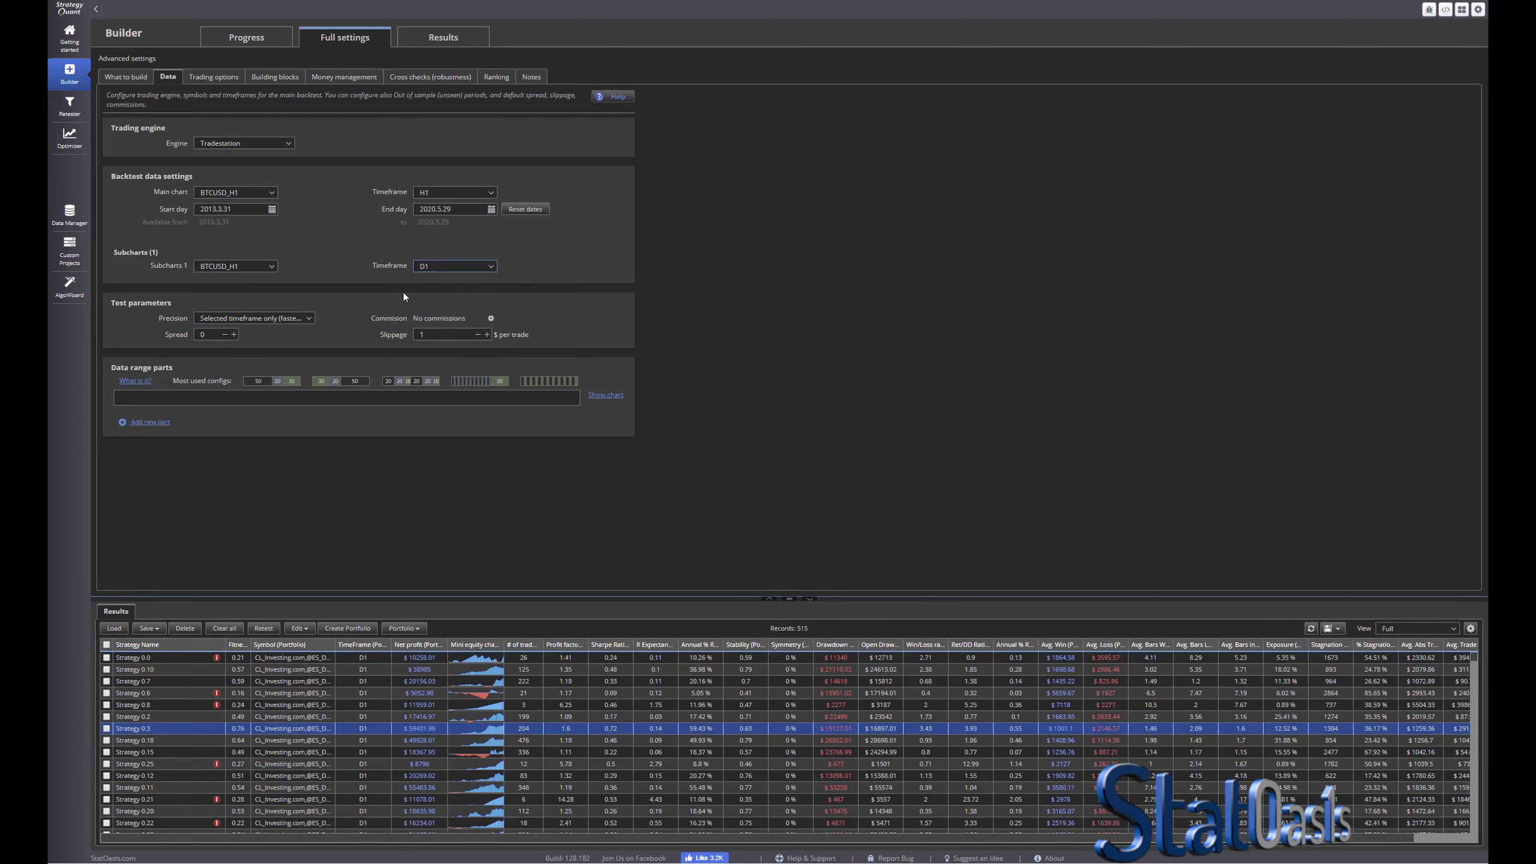
Step: Clear all strategies from the results databank and add an out-of-sample part
click(232, 629)
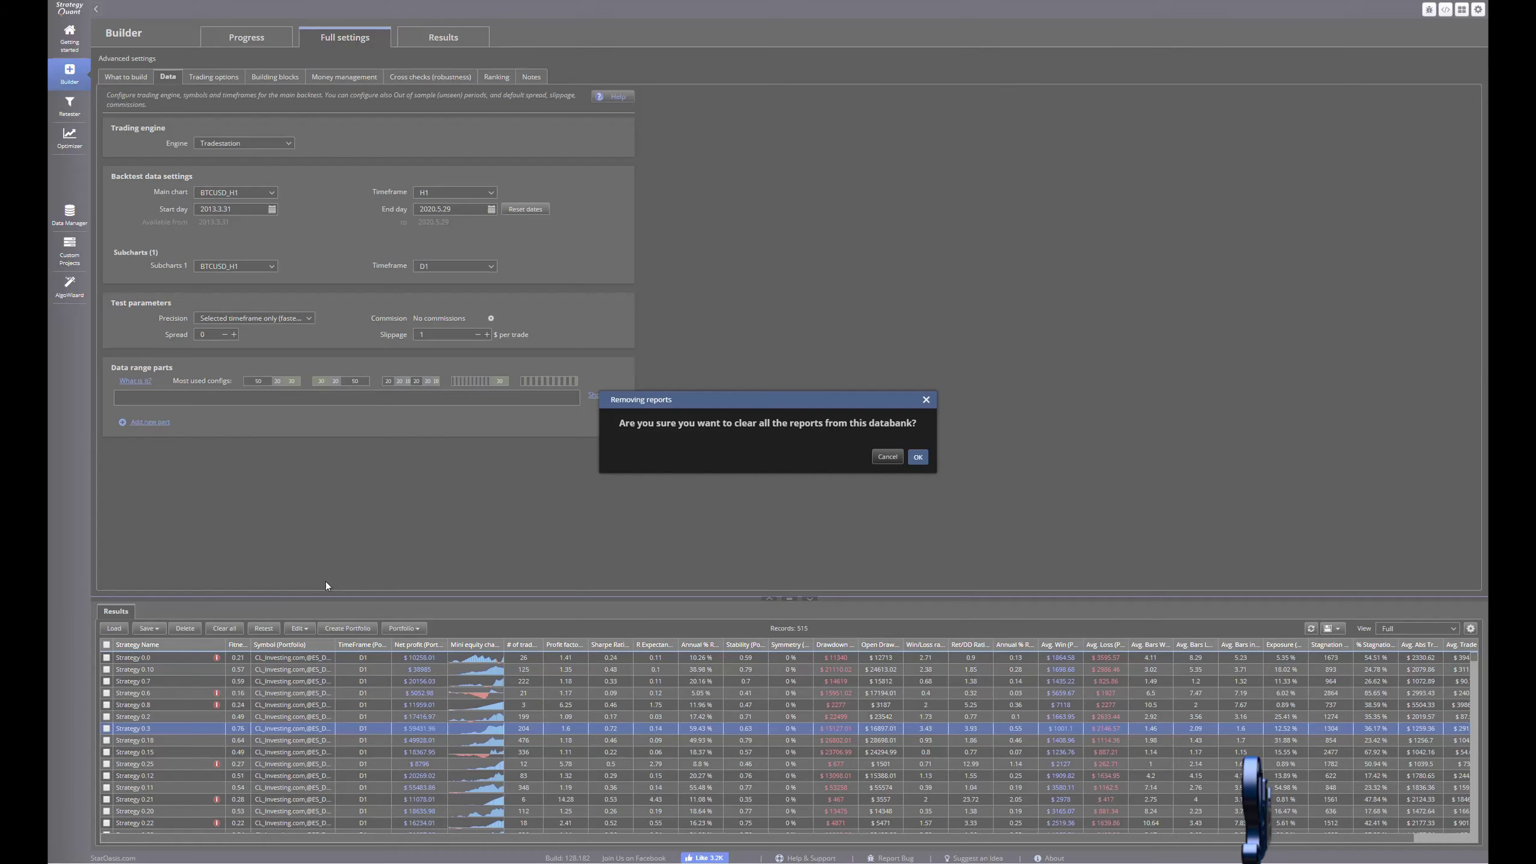
click(902, 455)
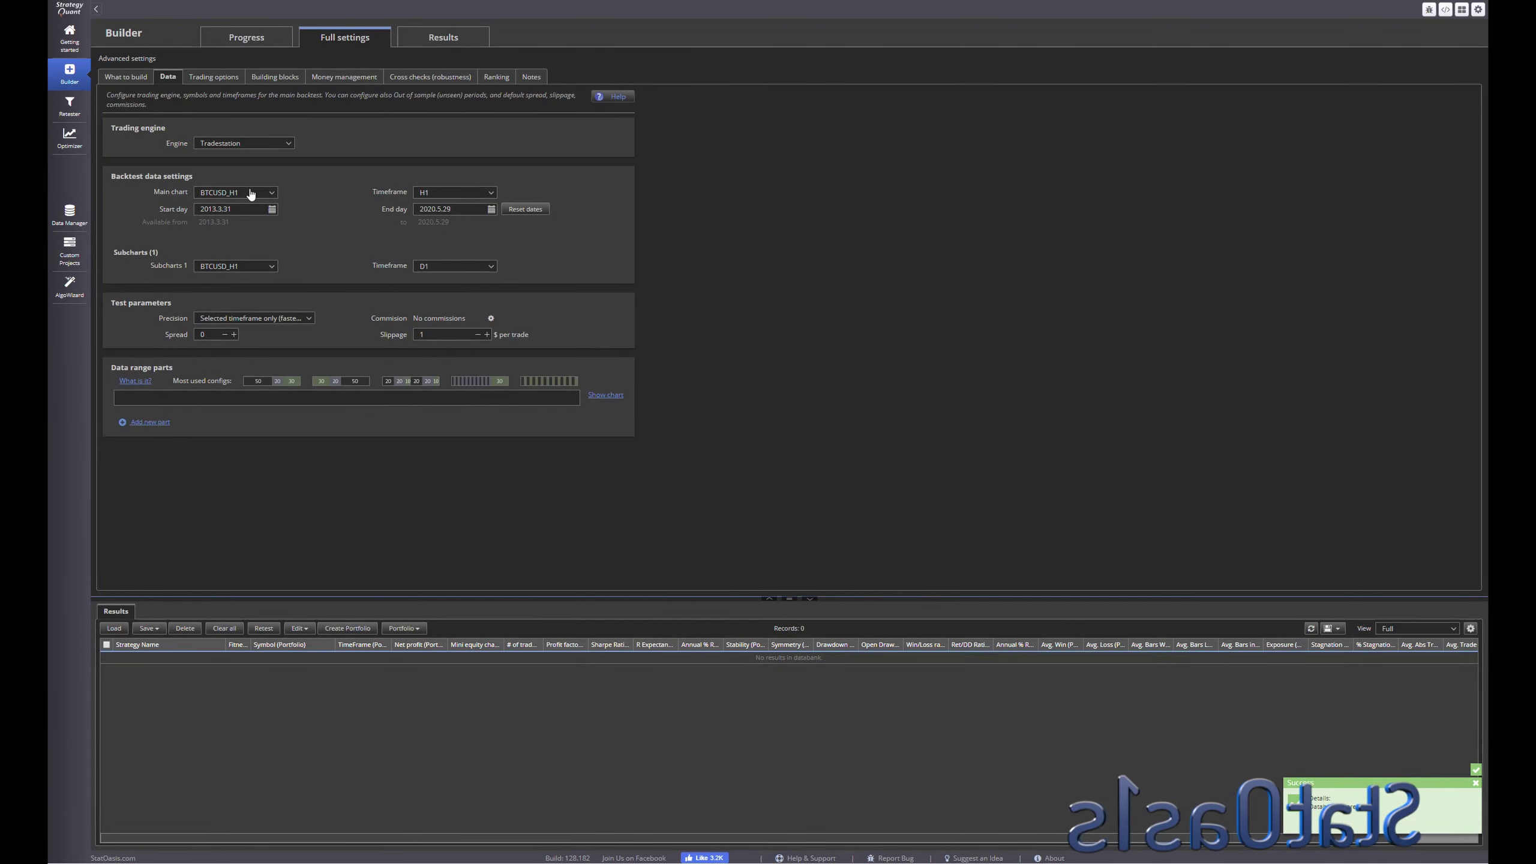
click(519, 210)
Step: Set the backtest end day to 2017.05.31
click(490, 209)
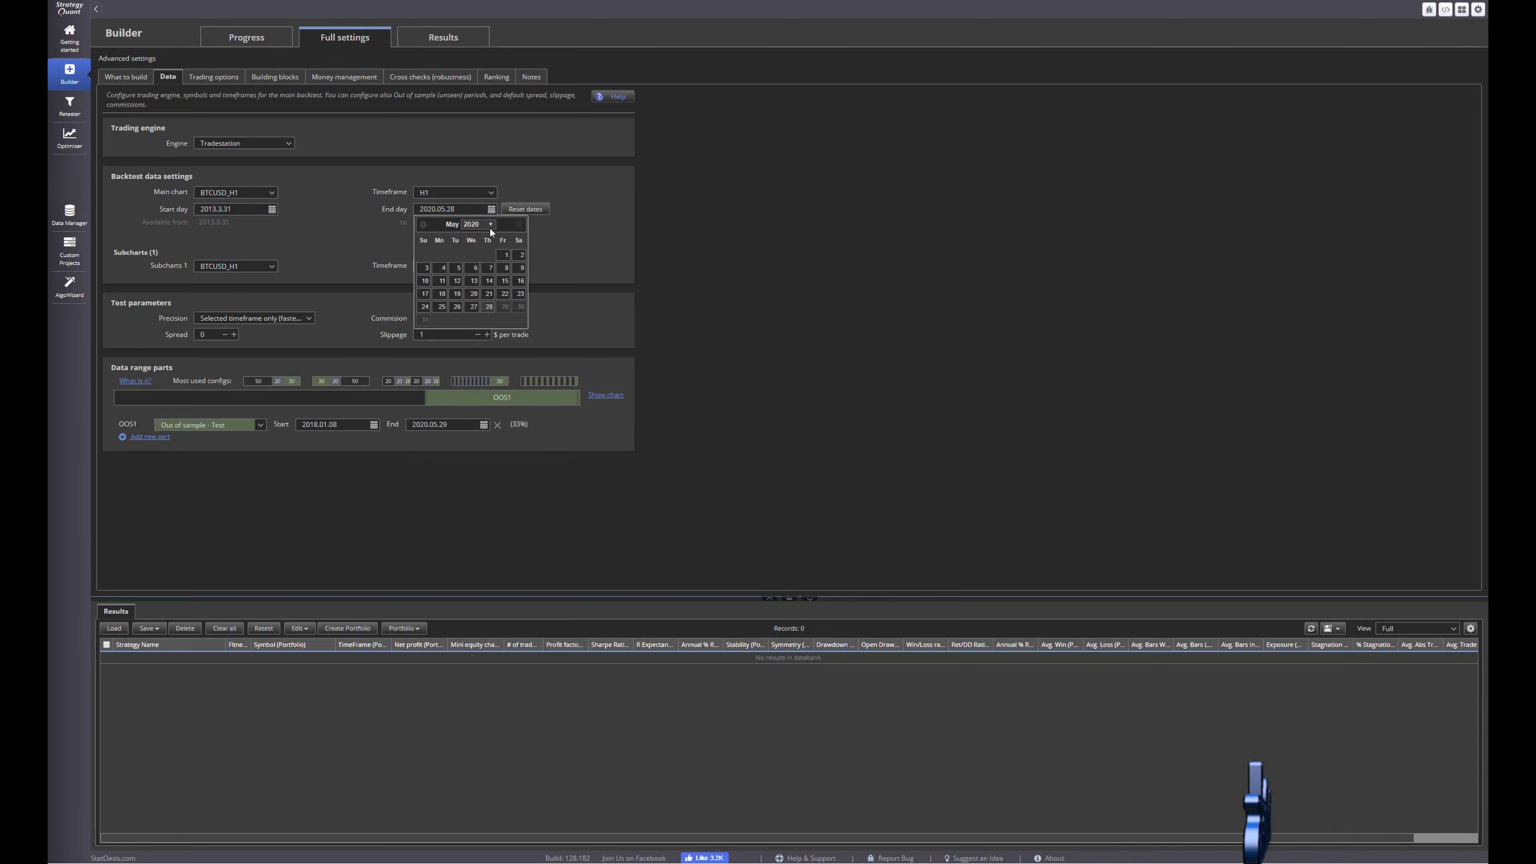
click(485, 226)
click(478, 242)
click(477, 225)
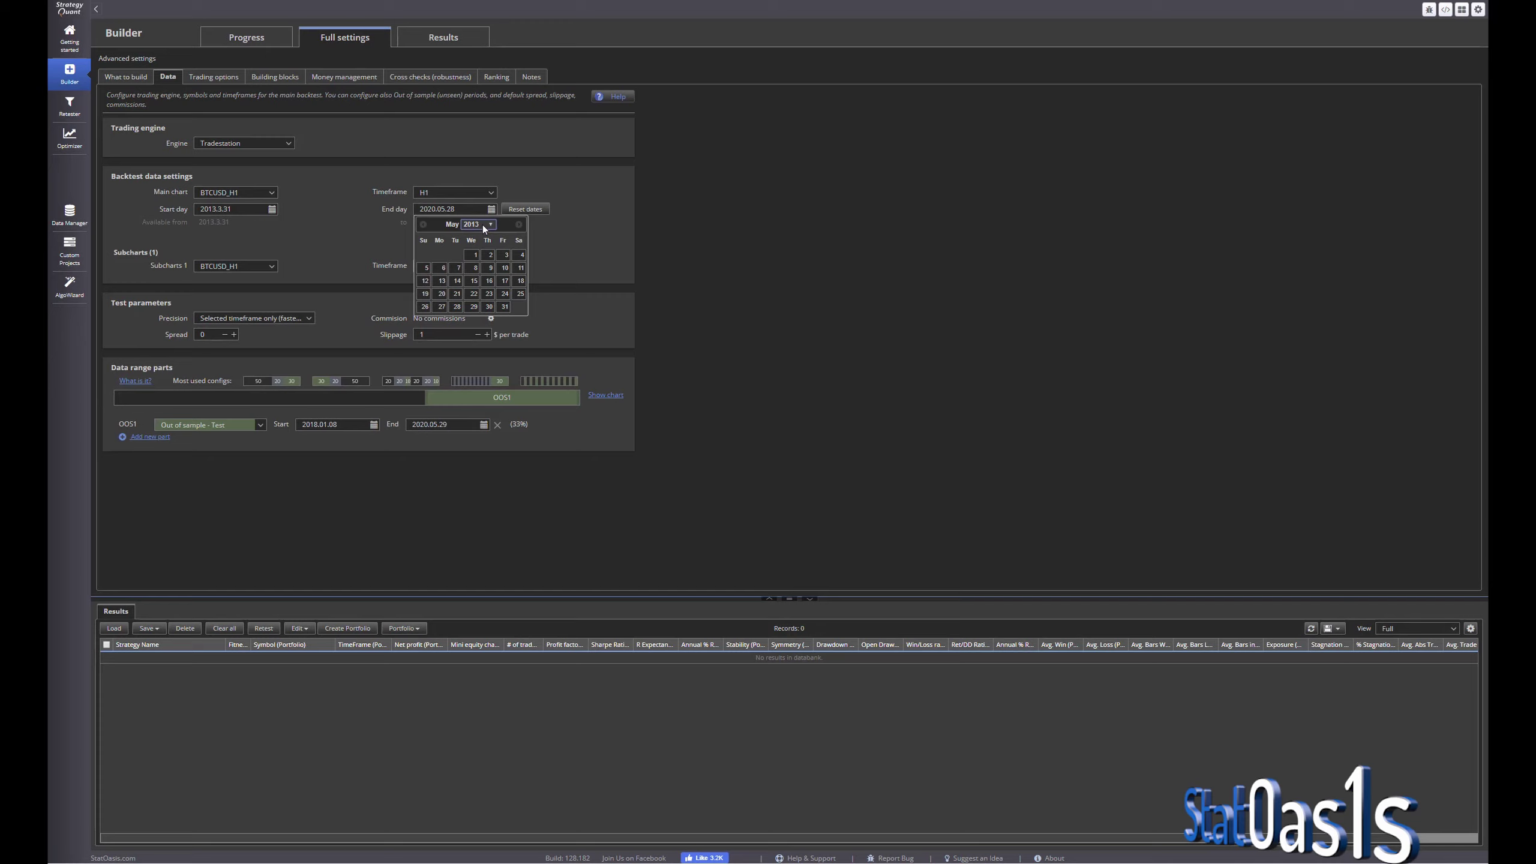
click(475, 269)
click(470, 306)
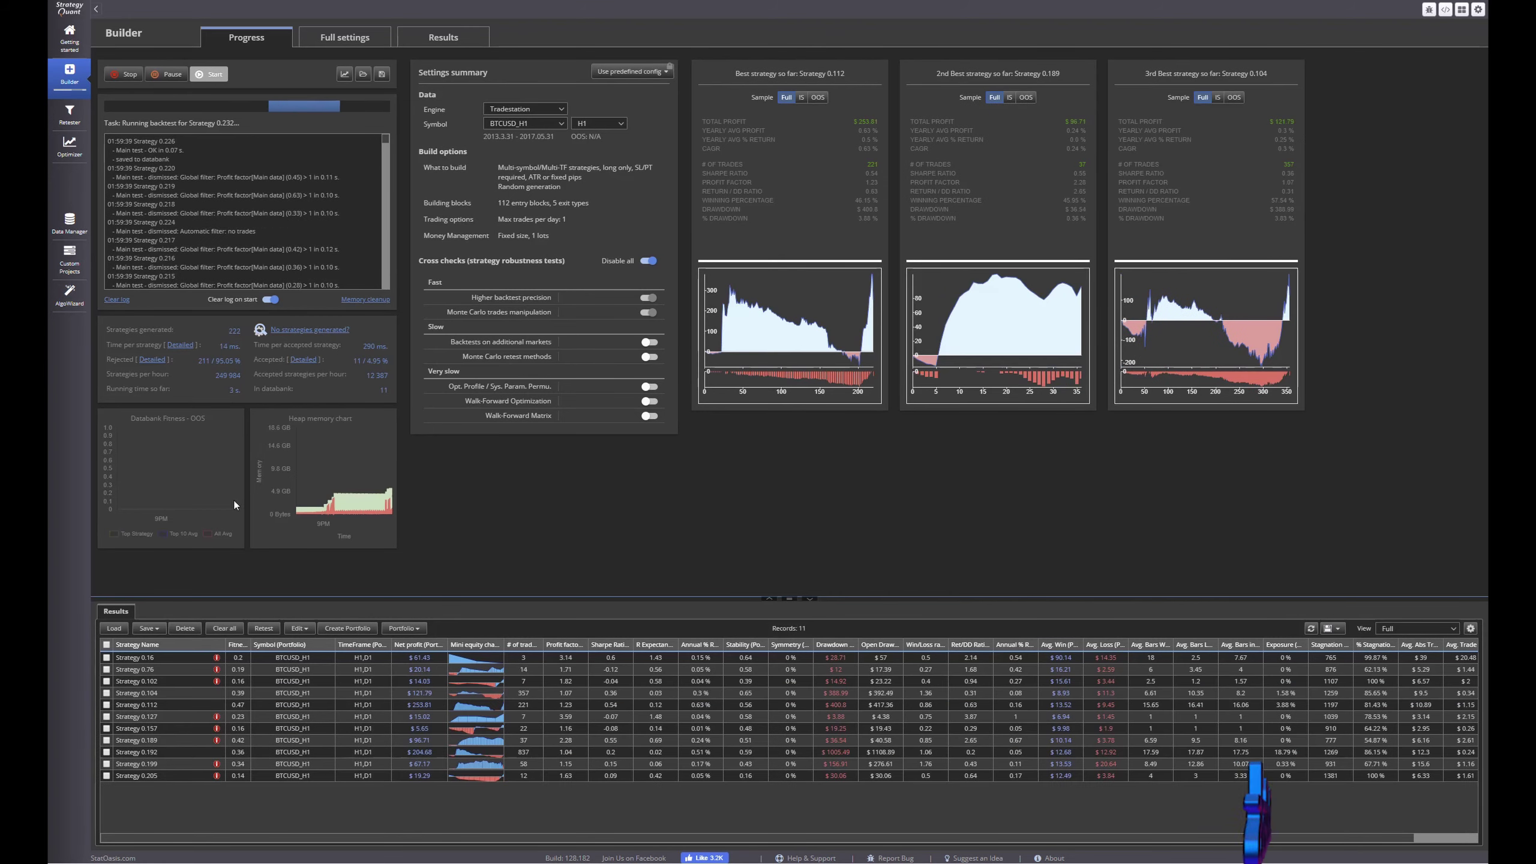
Step: Open Strategy 0.16's pseudo code and highlight its Main chart and Subchart1 references
click(180, 658)
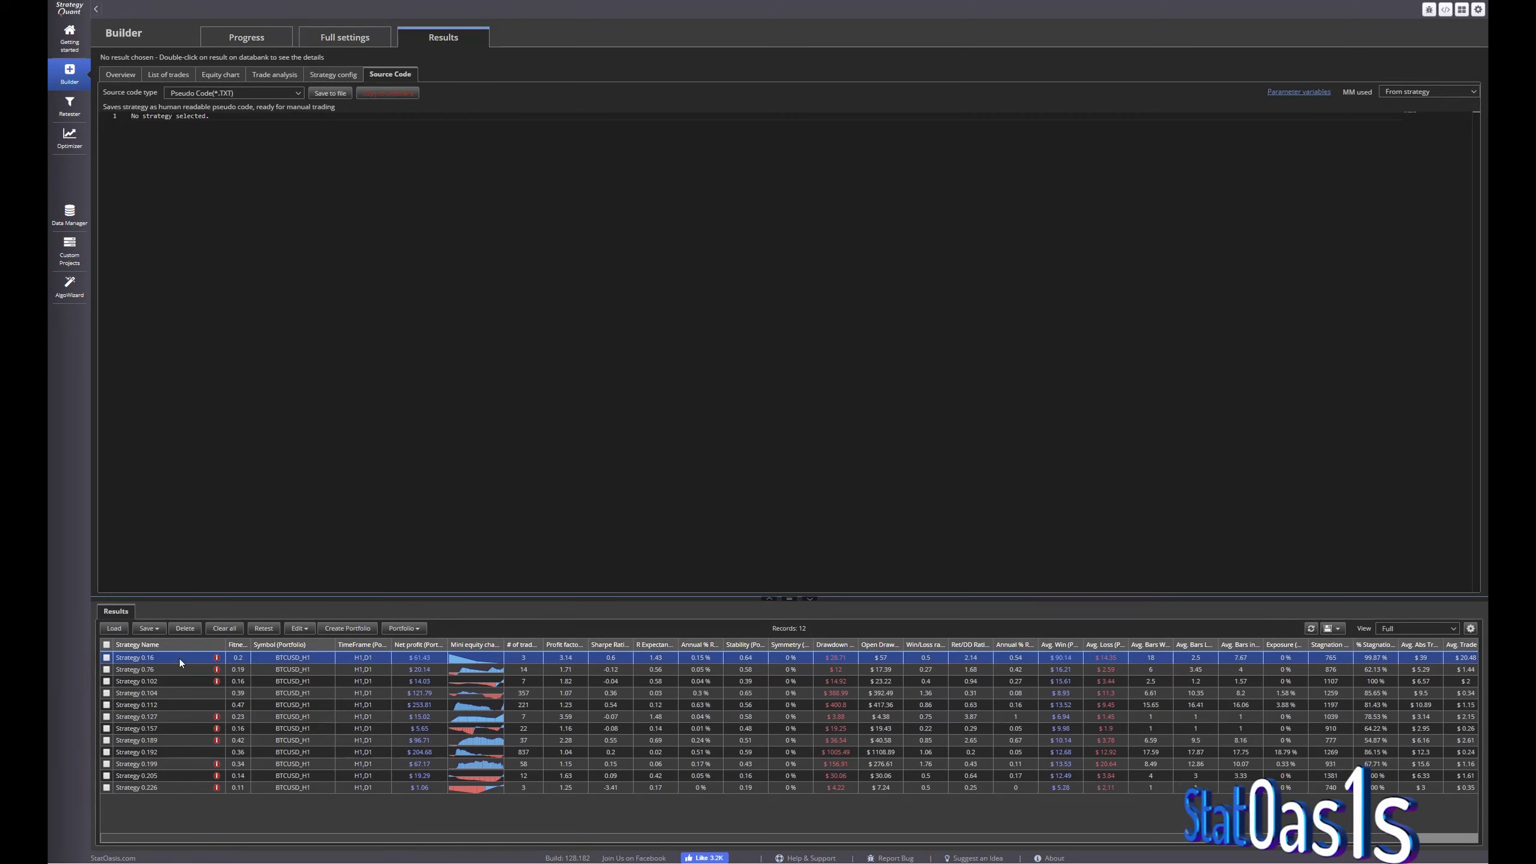
double_click(180, 658)
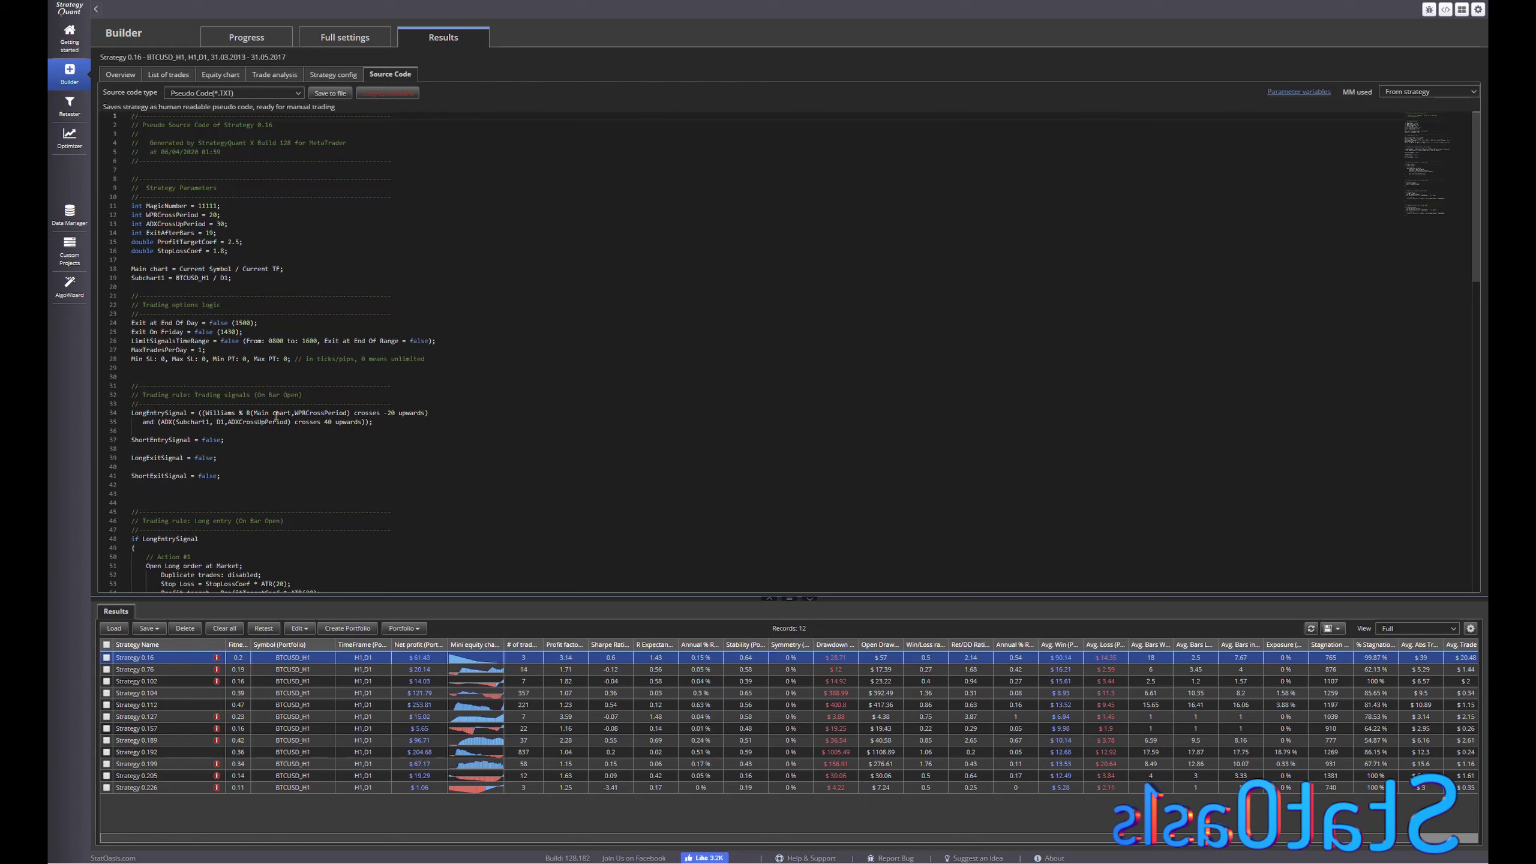
drag(250, 413, 293, 413)
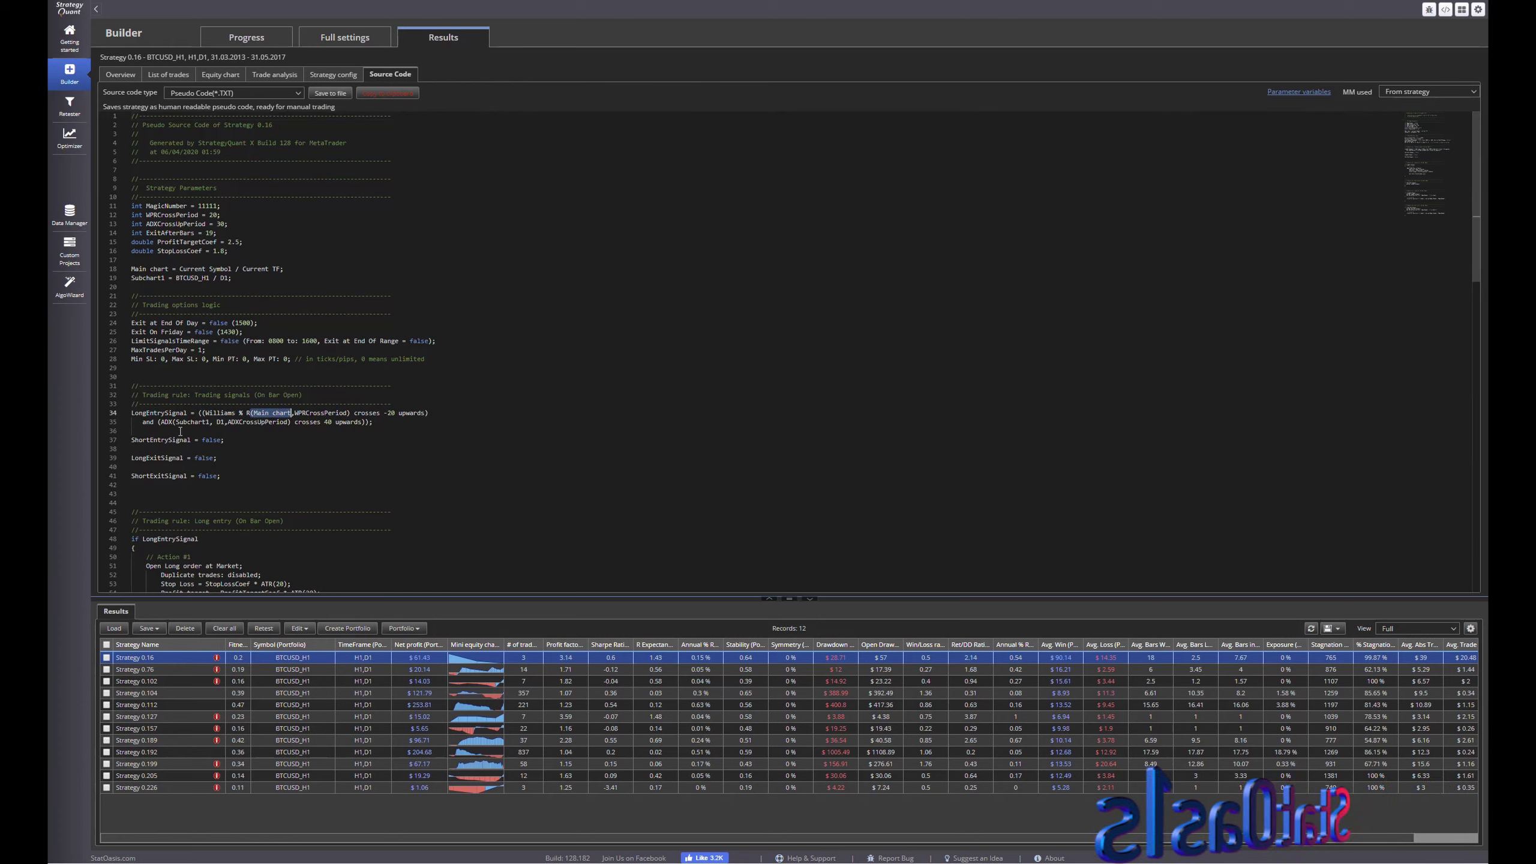
drag(175, 422, 211, 422)
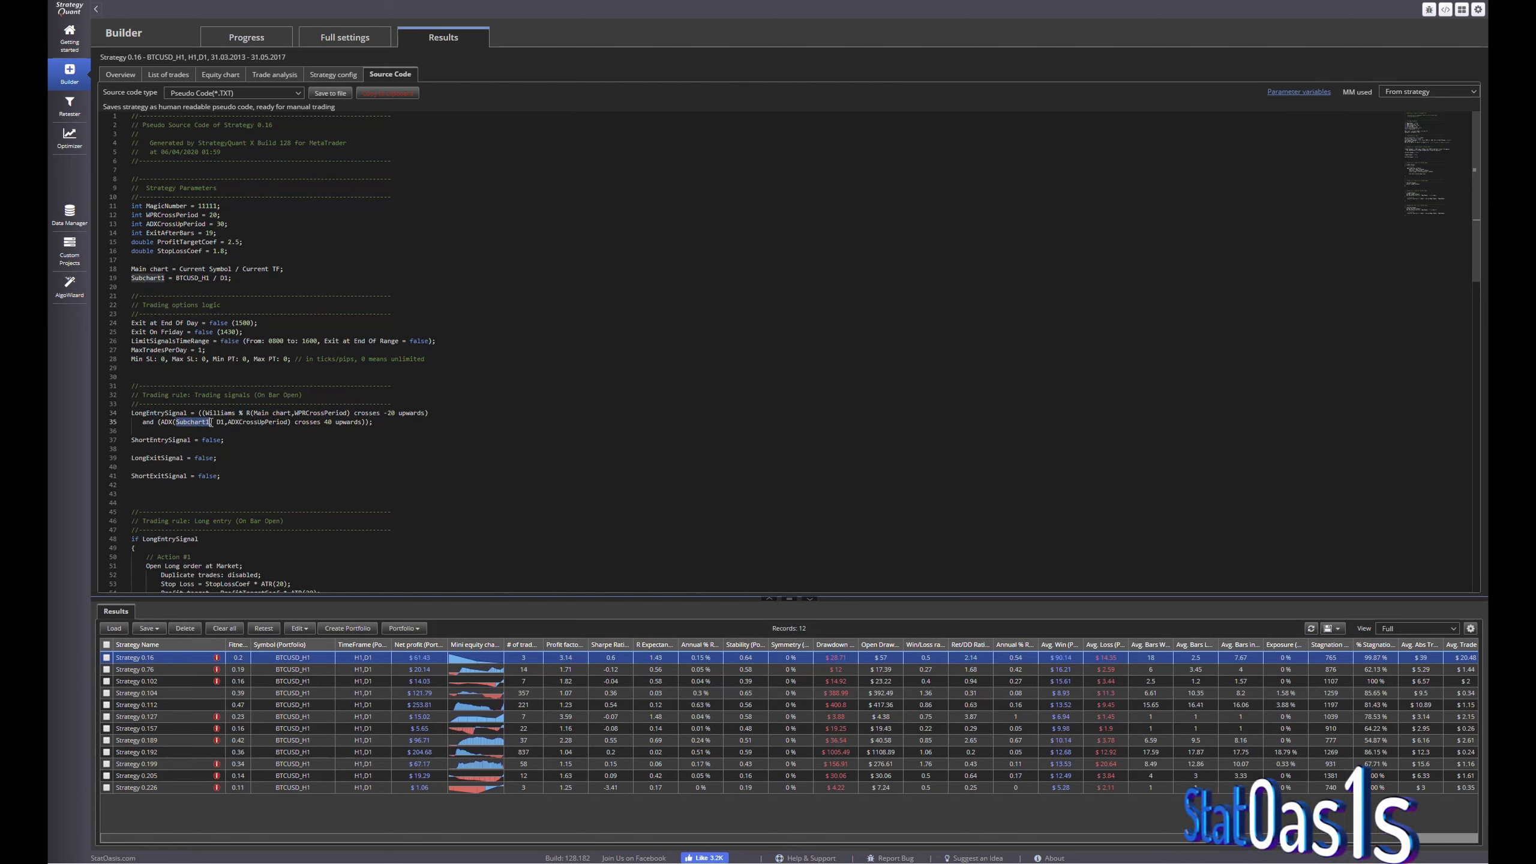
Step: Show the code as EasyLanguage for Tradestation and highlight the Data2 reference
click(266, 94)
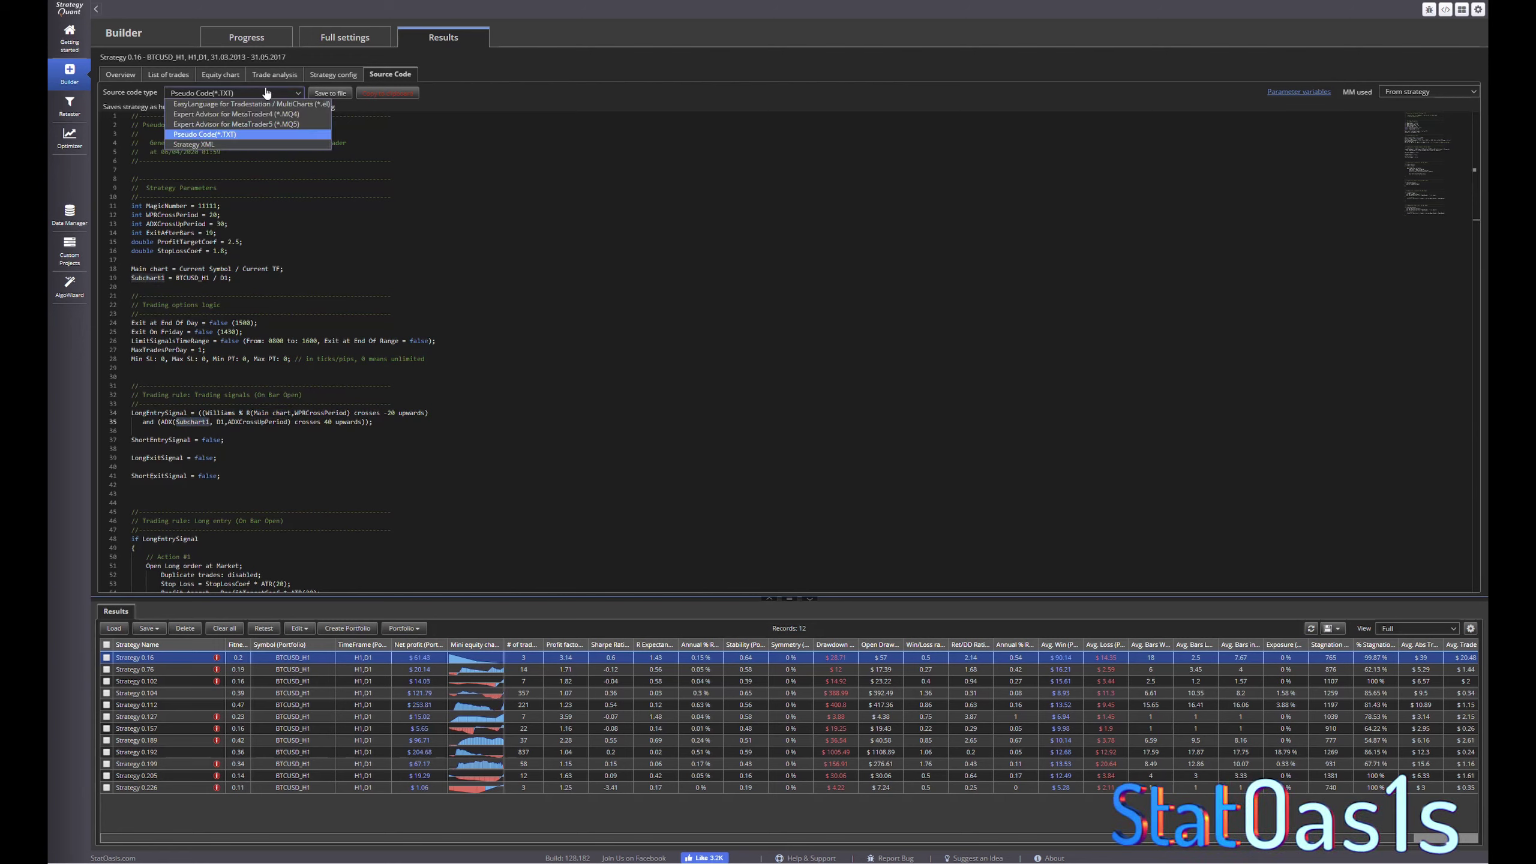
click(255, 107)
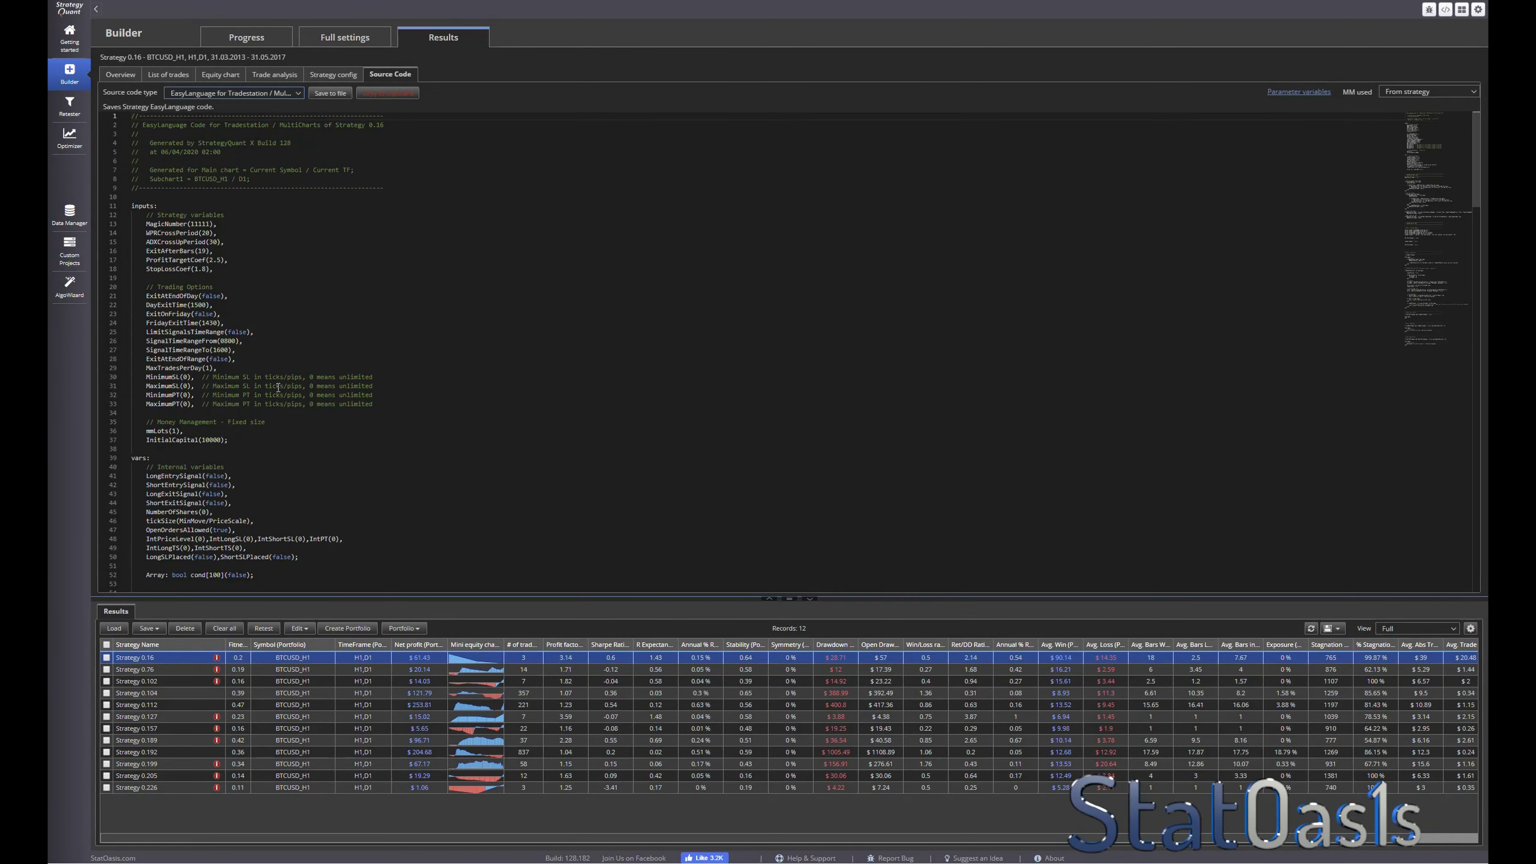
scroll(278, 387, down, 15)
scroll(279, 386, down, 5)
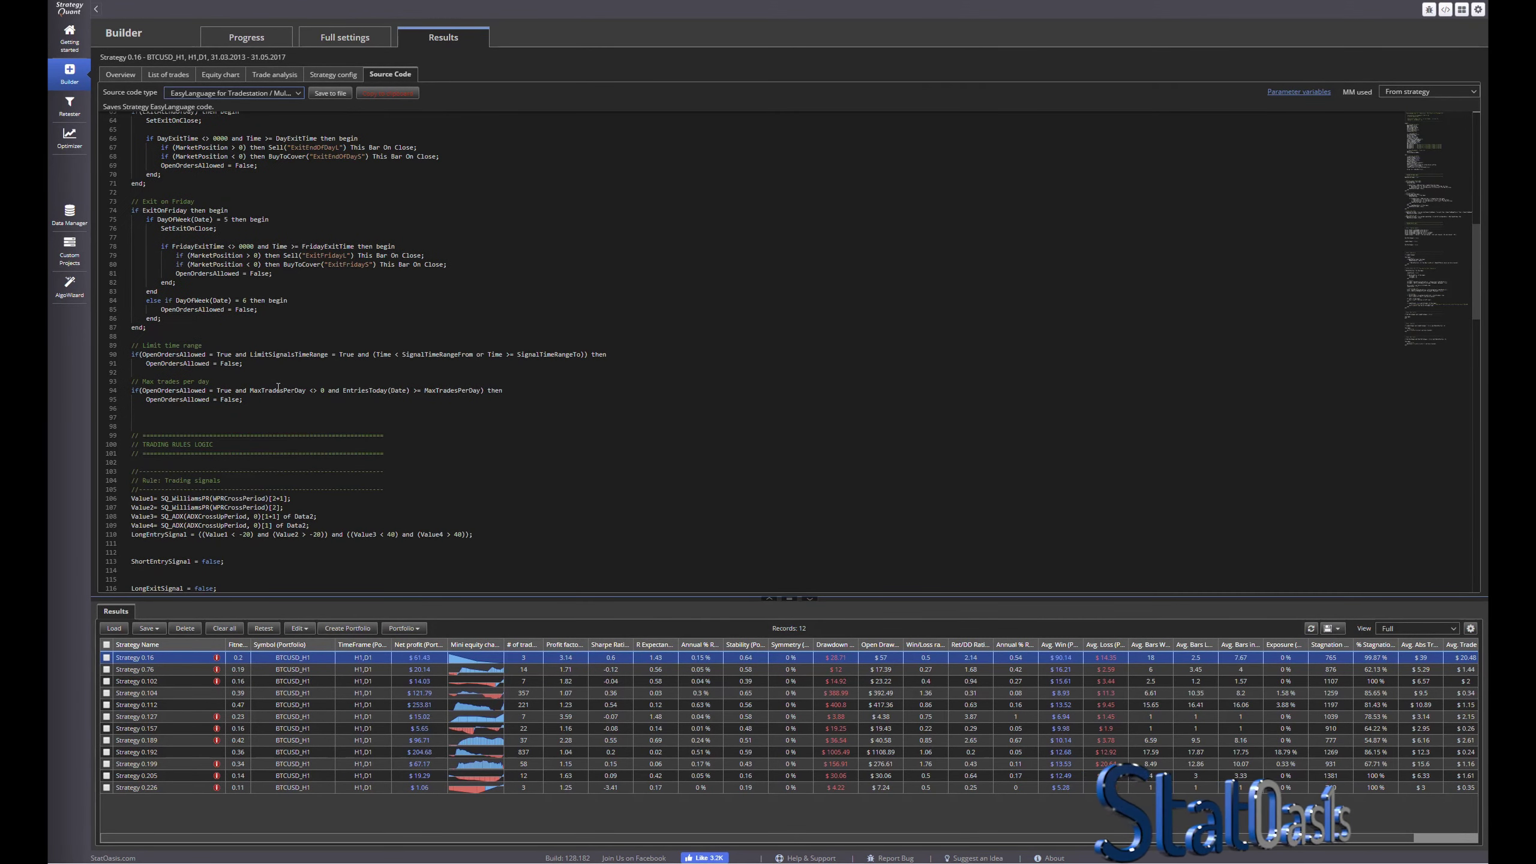
scroll(278, 387, down, 5)
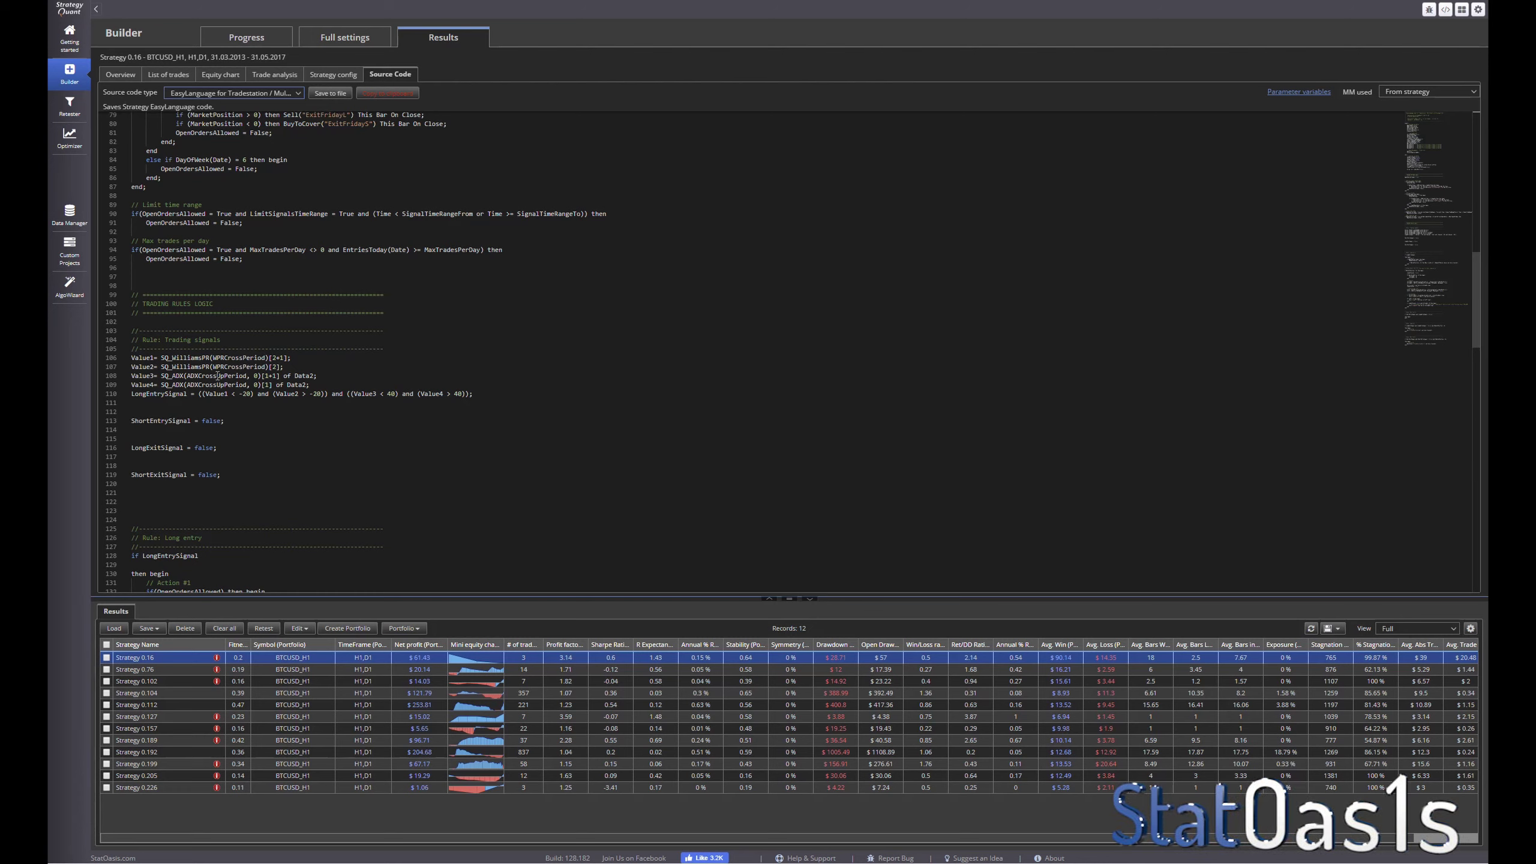
double_click(297, 375)
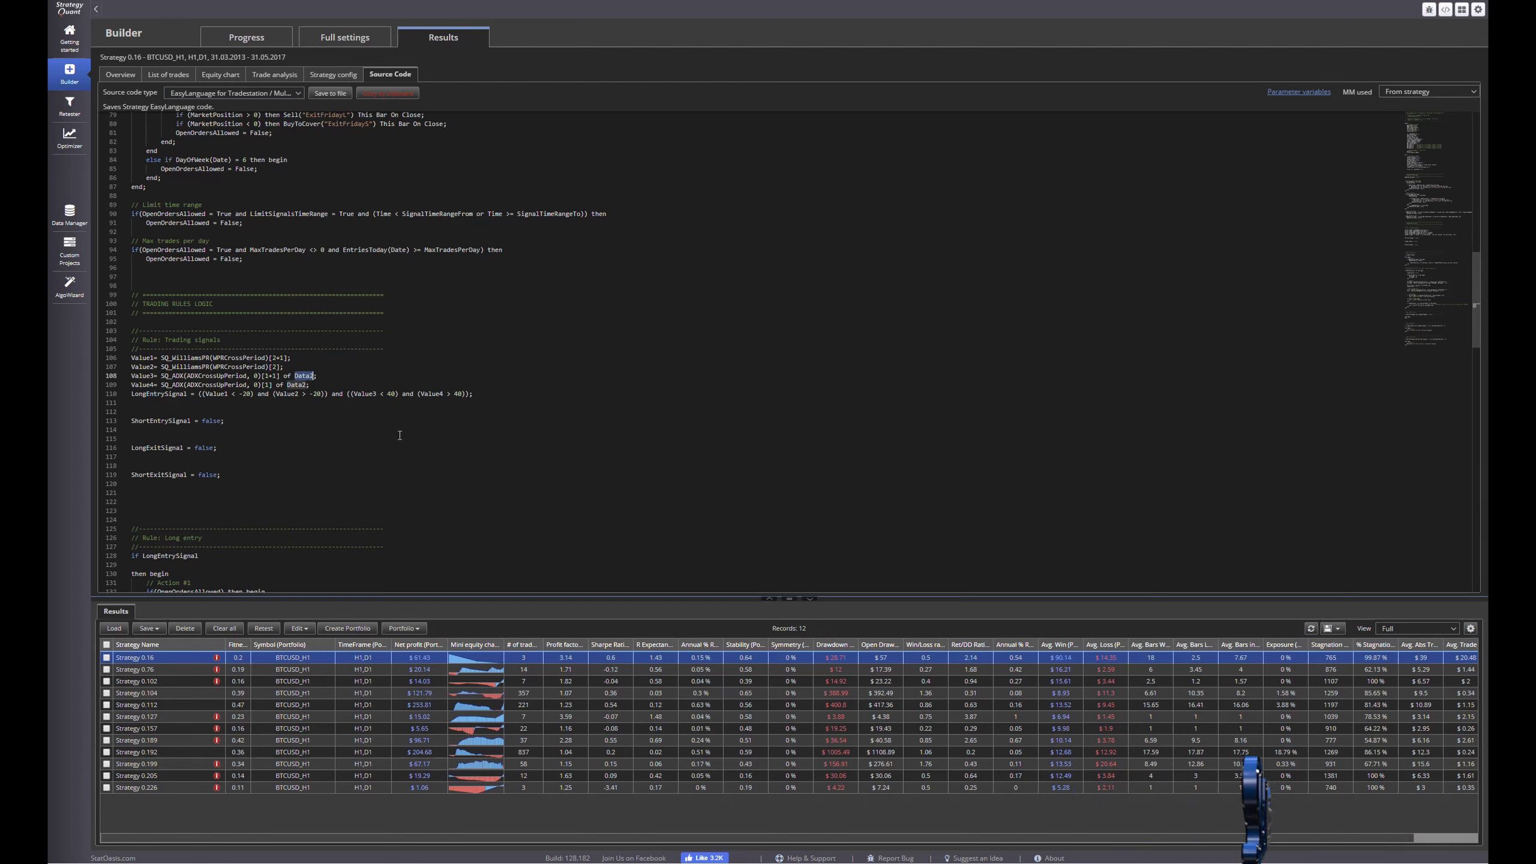
Step: Keep EasyLanguage as the code format and return to the Full settings
click(257, 93)
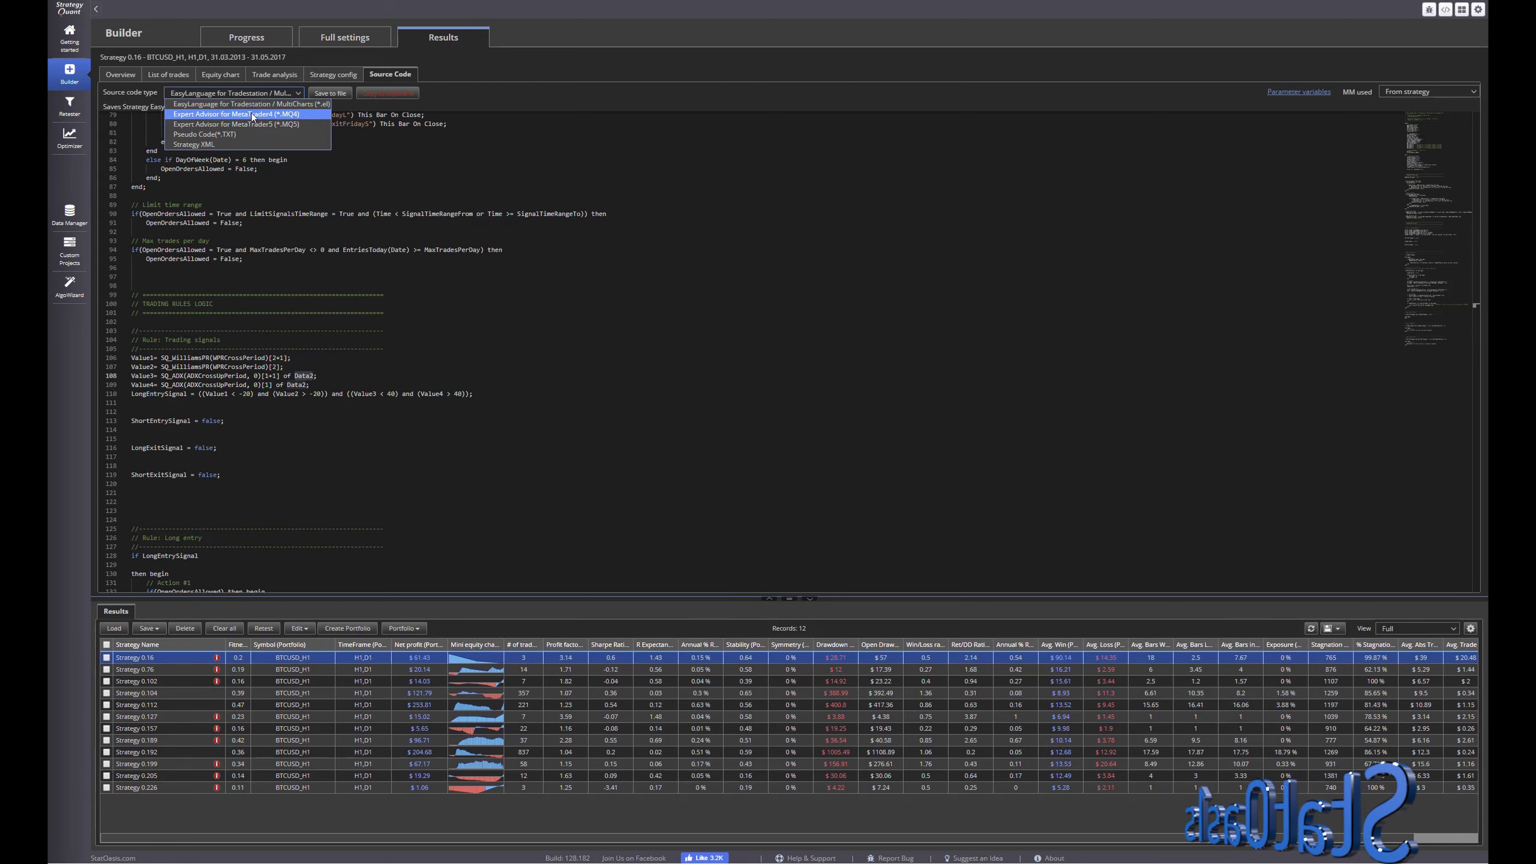
click(261, 104)
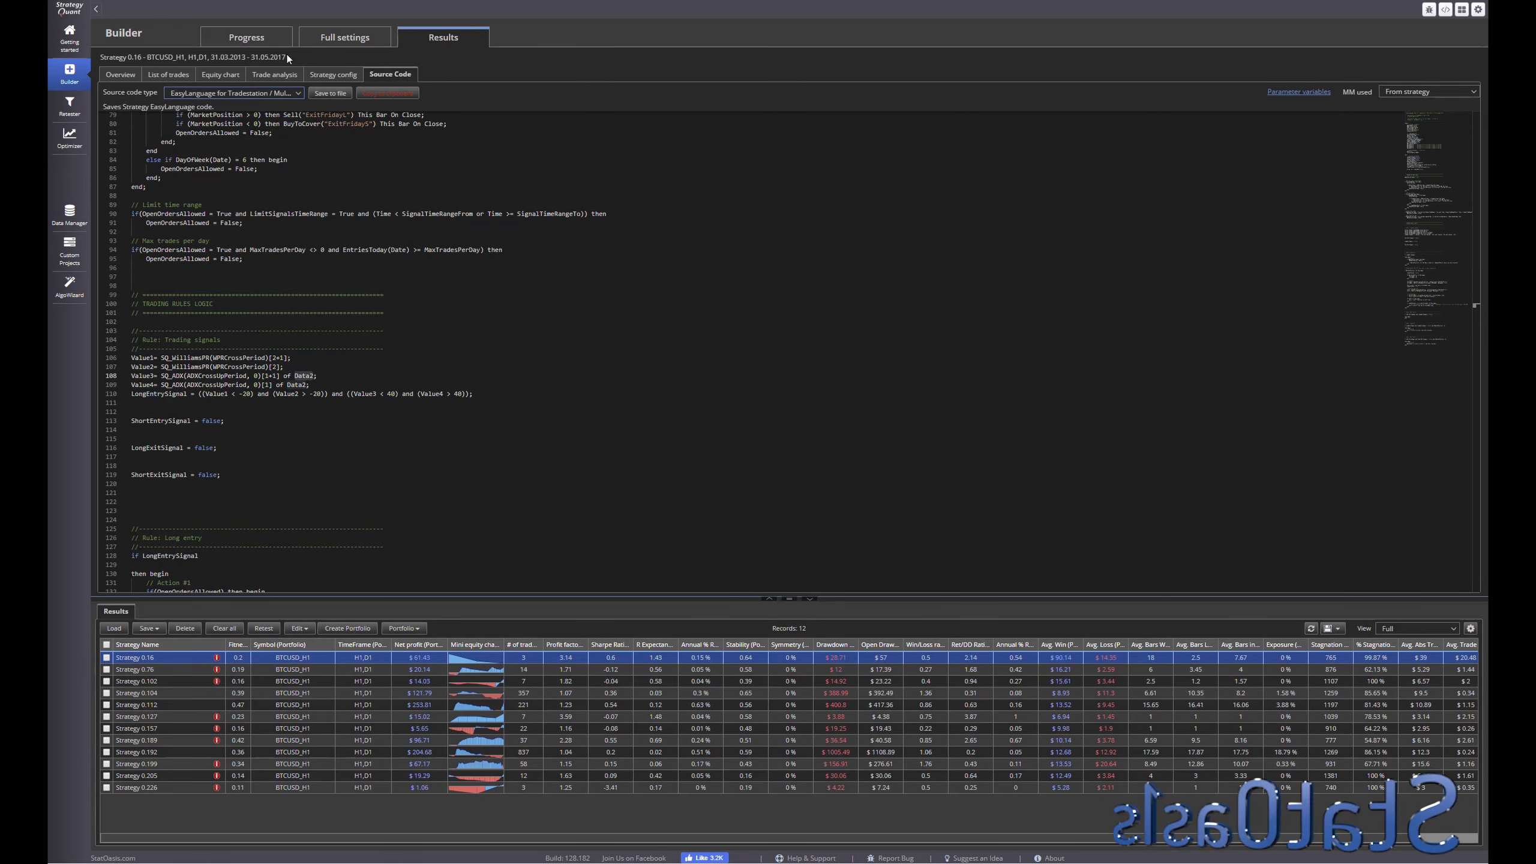
click(330, 41)
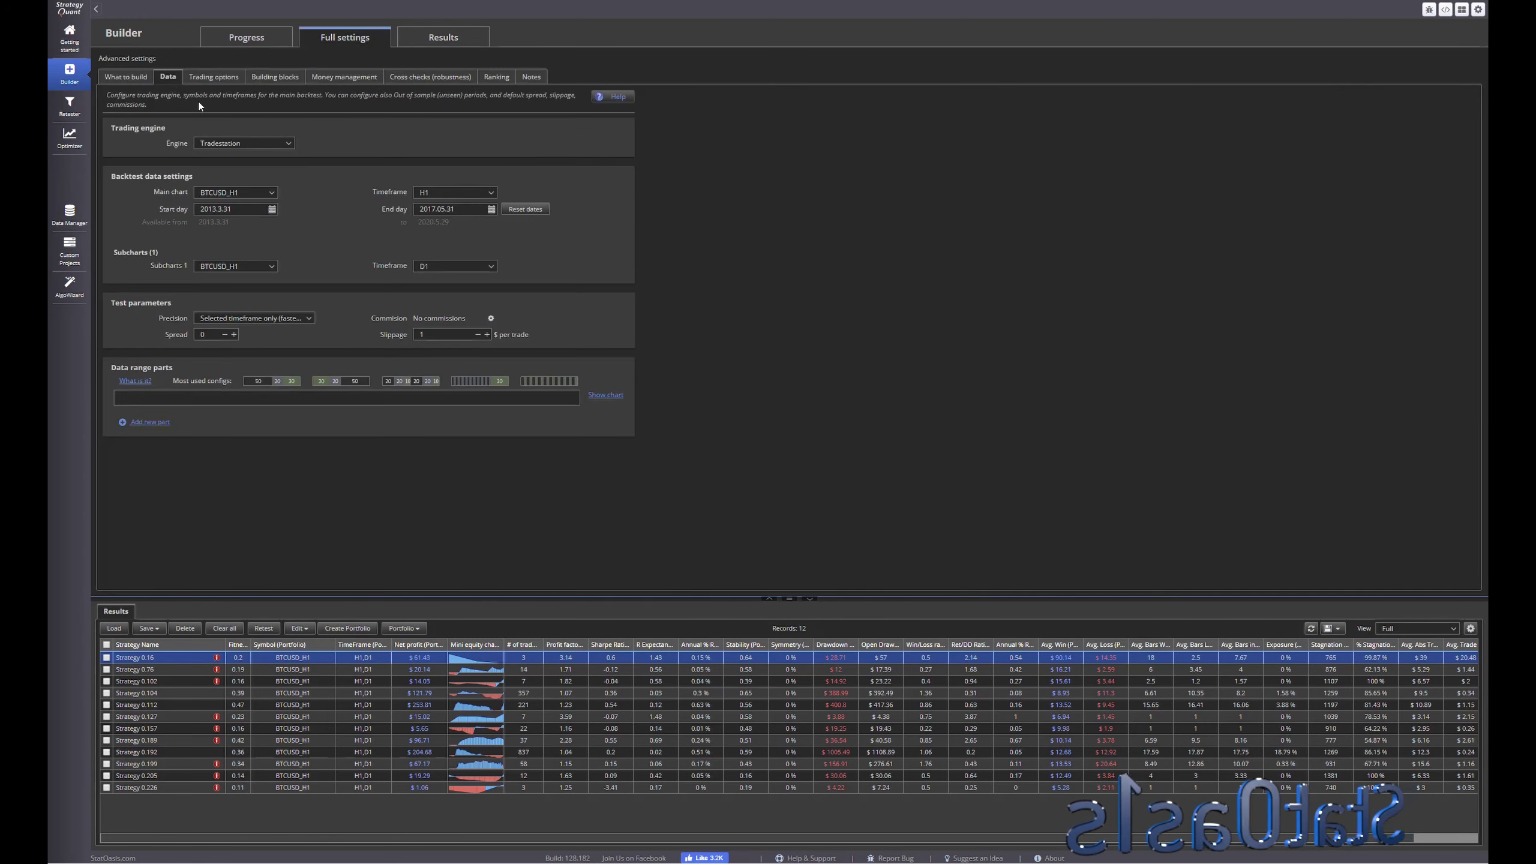
click(248, 194)
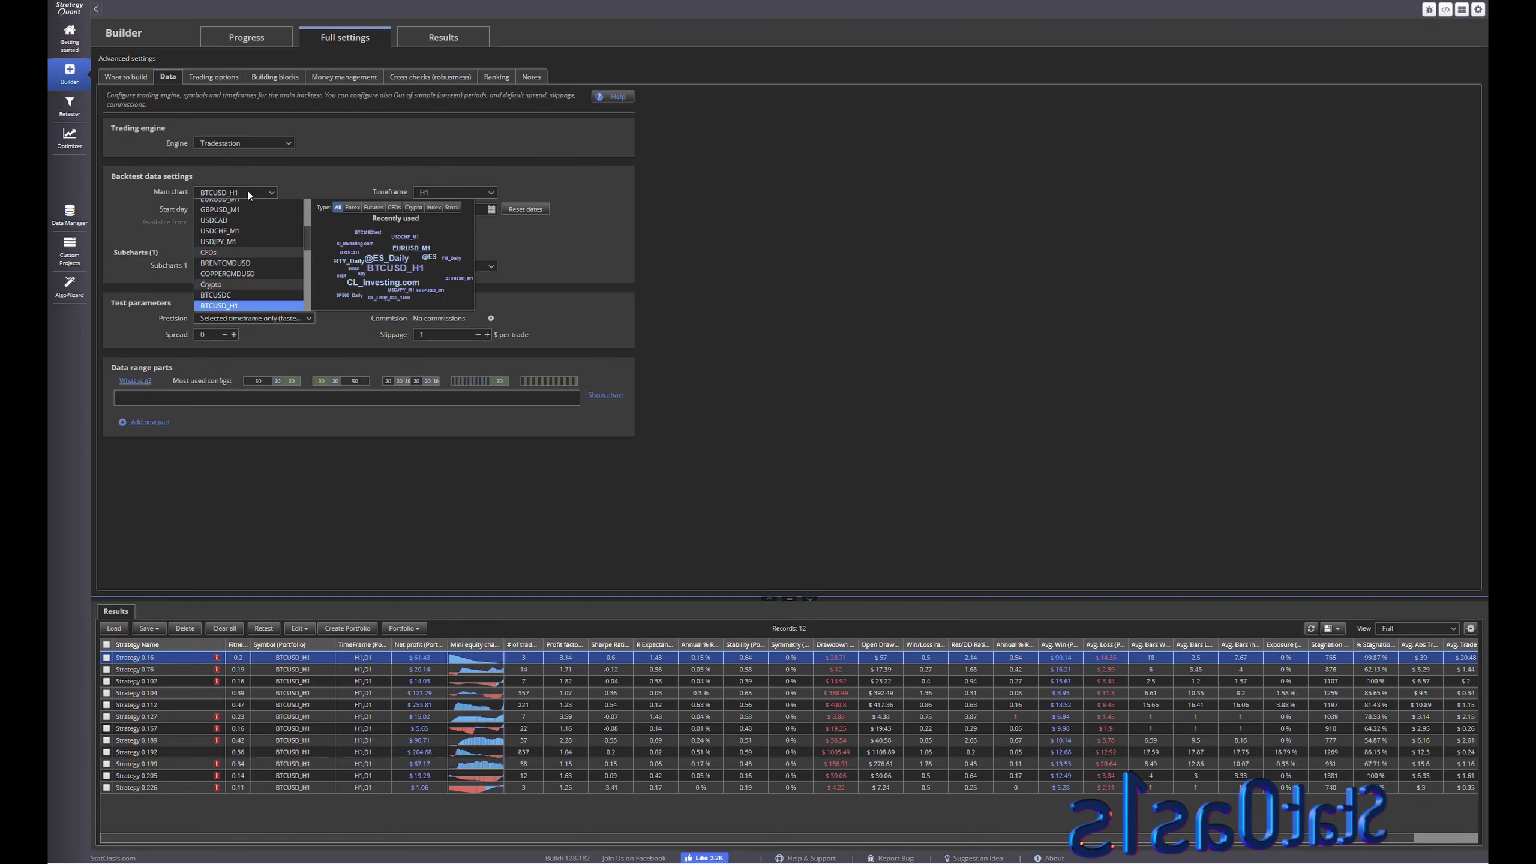
click(283, 230)
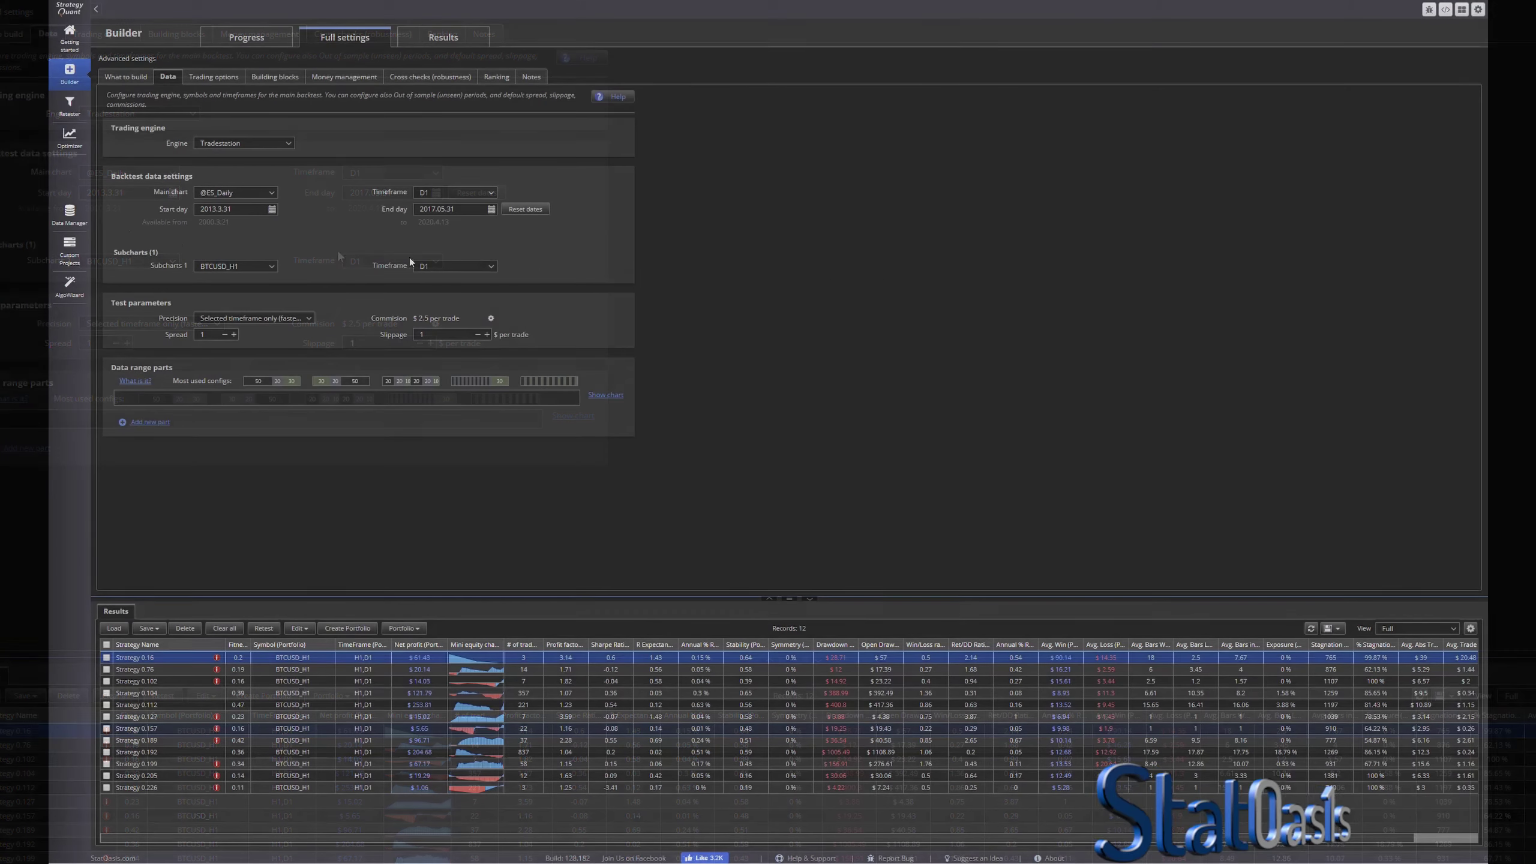
click(67, 219)
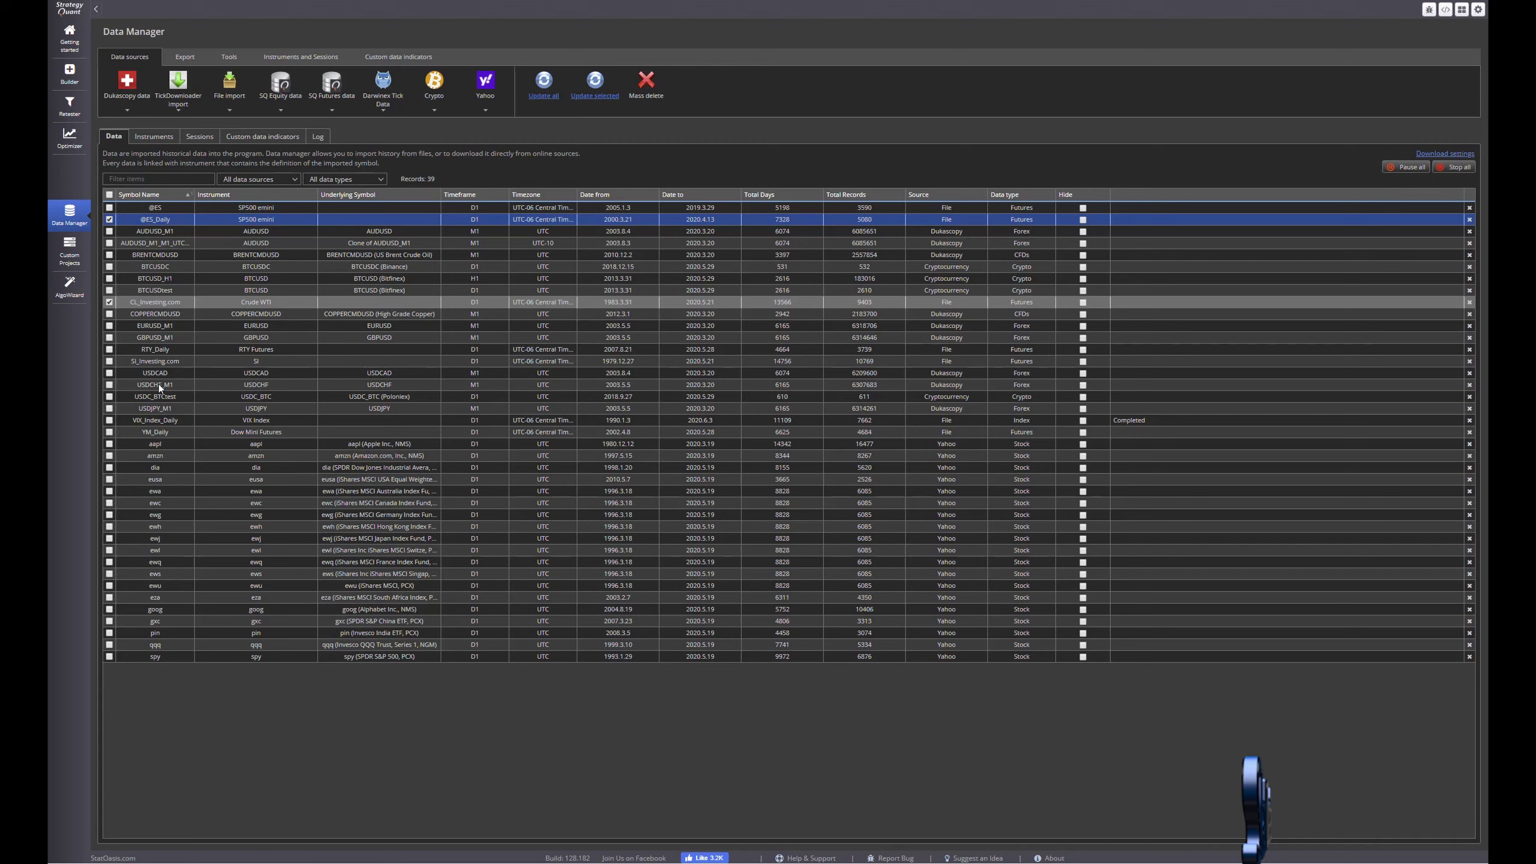
Step: Select VIX_Index_Daily in Data Manager to check its D1 range, 1990.1.3 to 2020.6.3
click(142, 423)
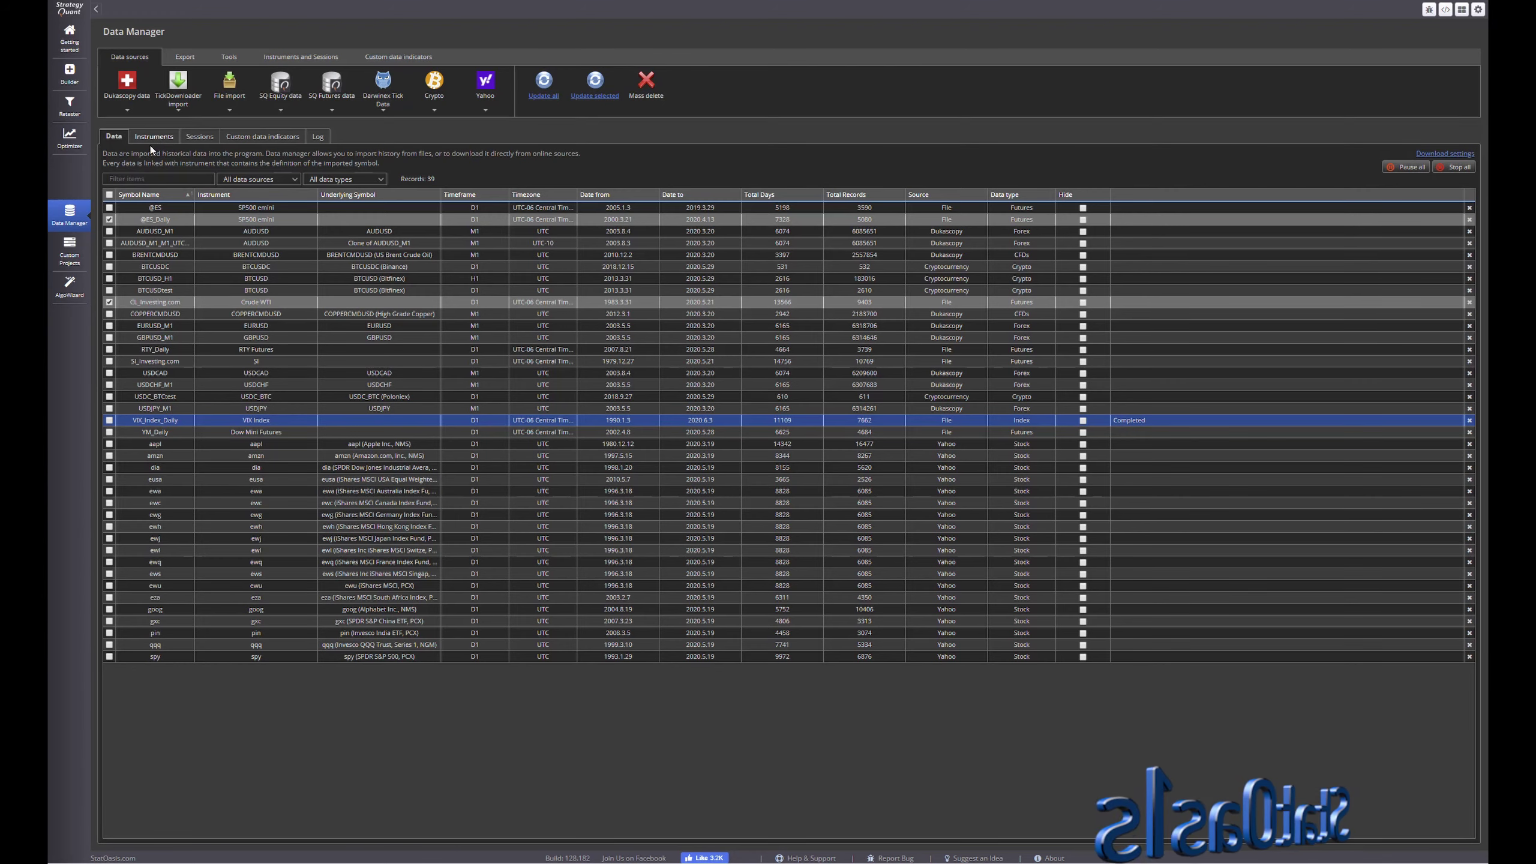
click(70, 72)
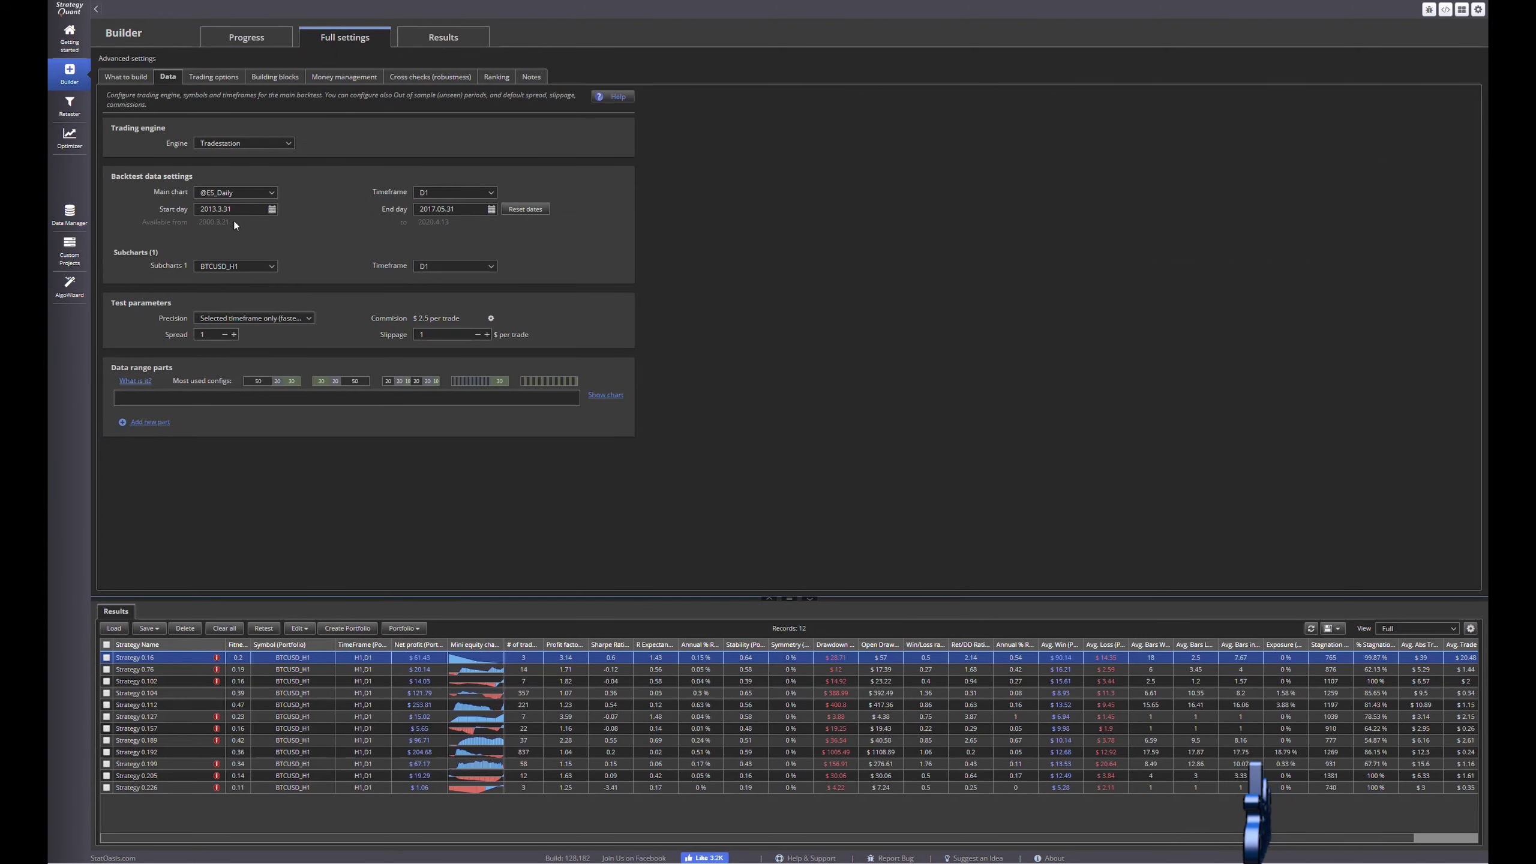
click(255, 267)
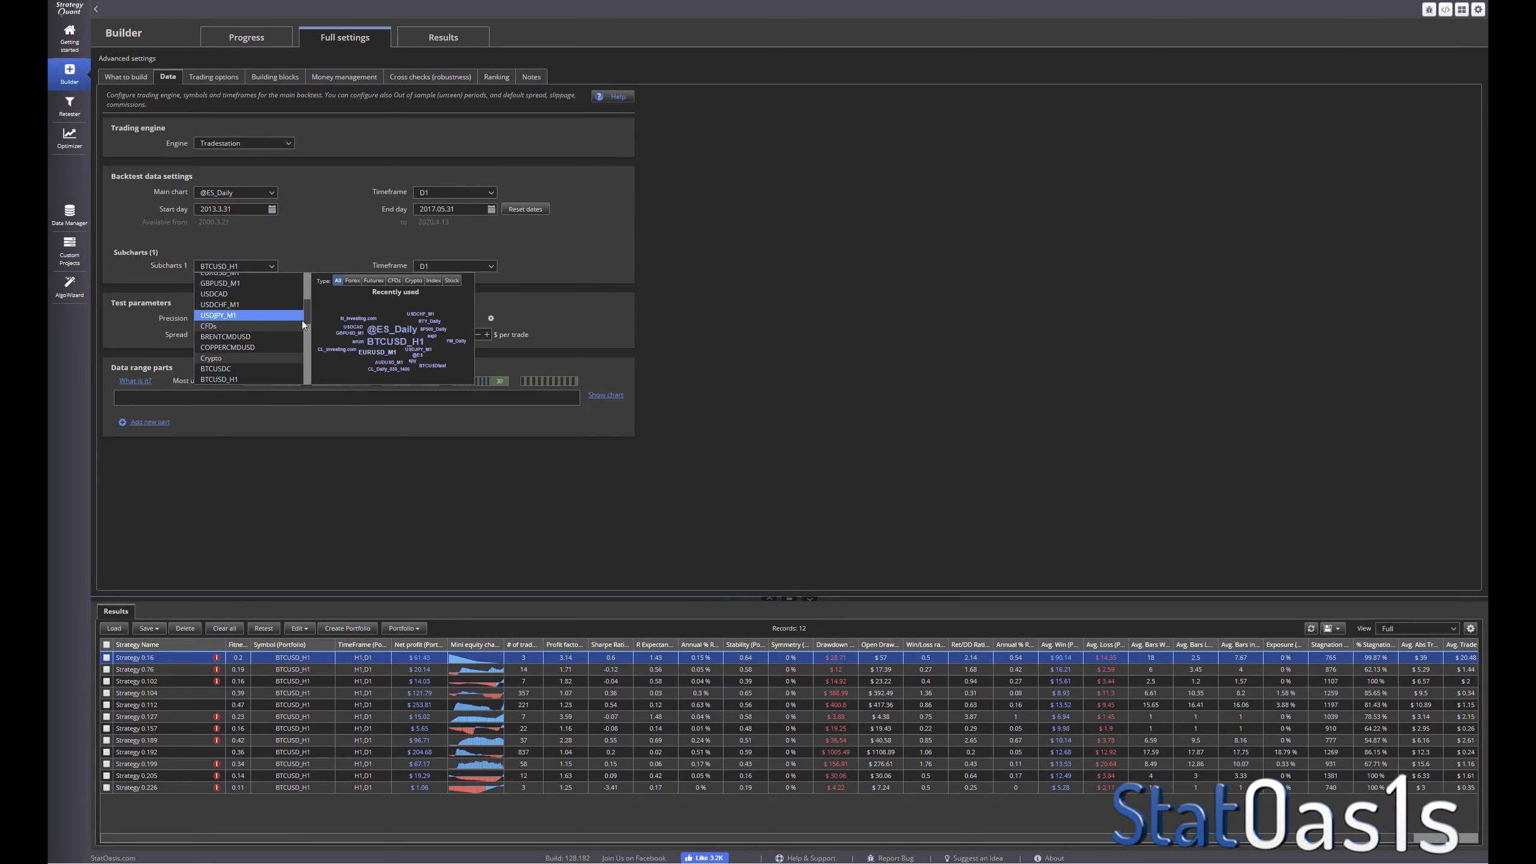
drag(306, 320, 306, 292)
scroll(252, 305, down, 10)
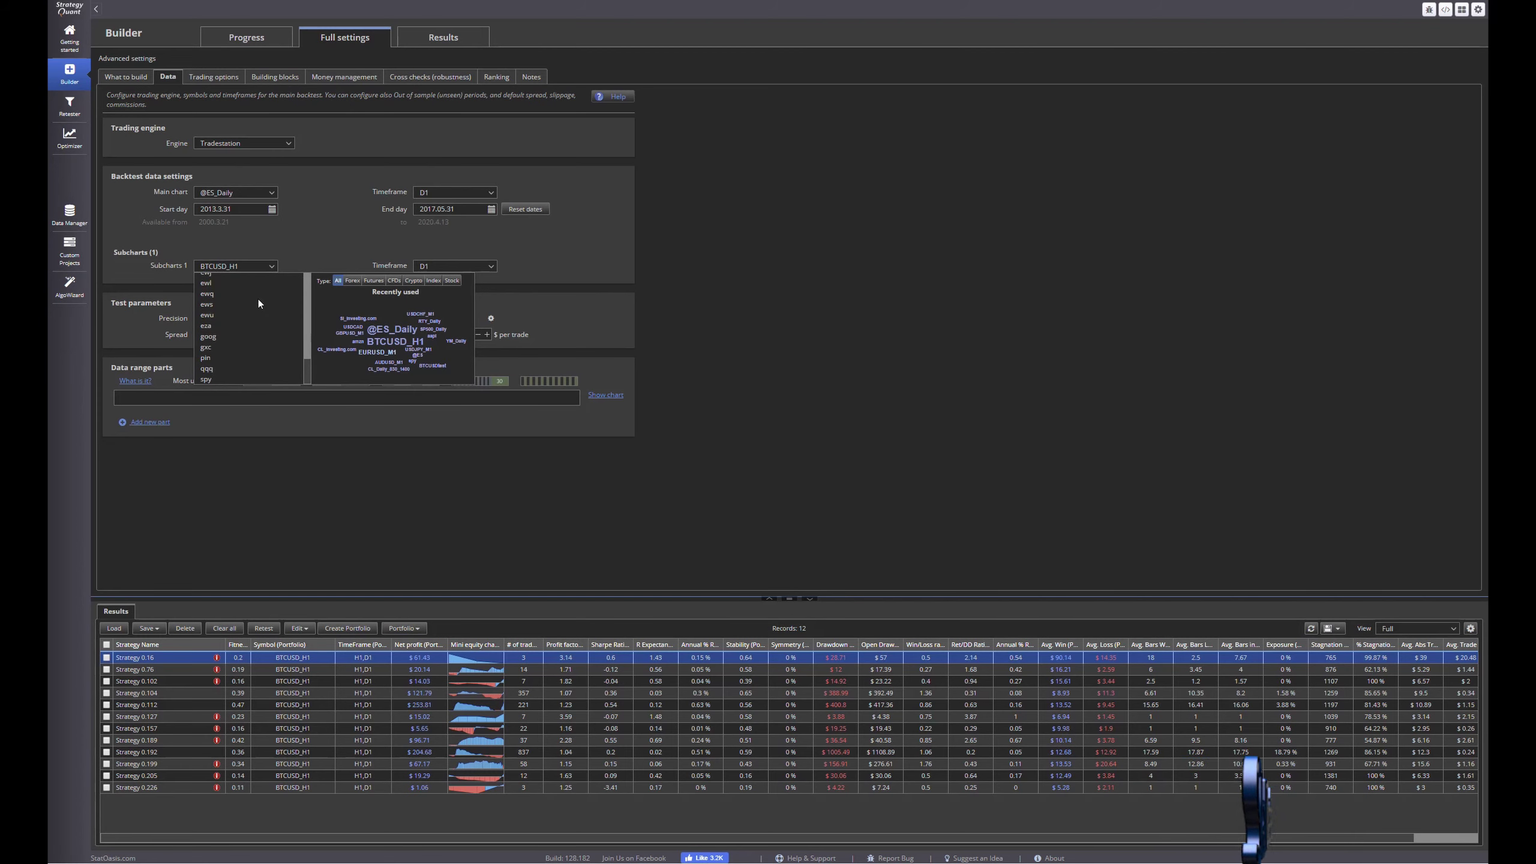
scroll(258, 304, up, 10)
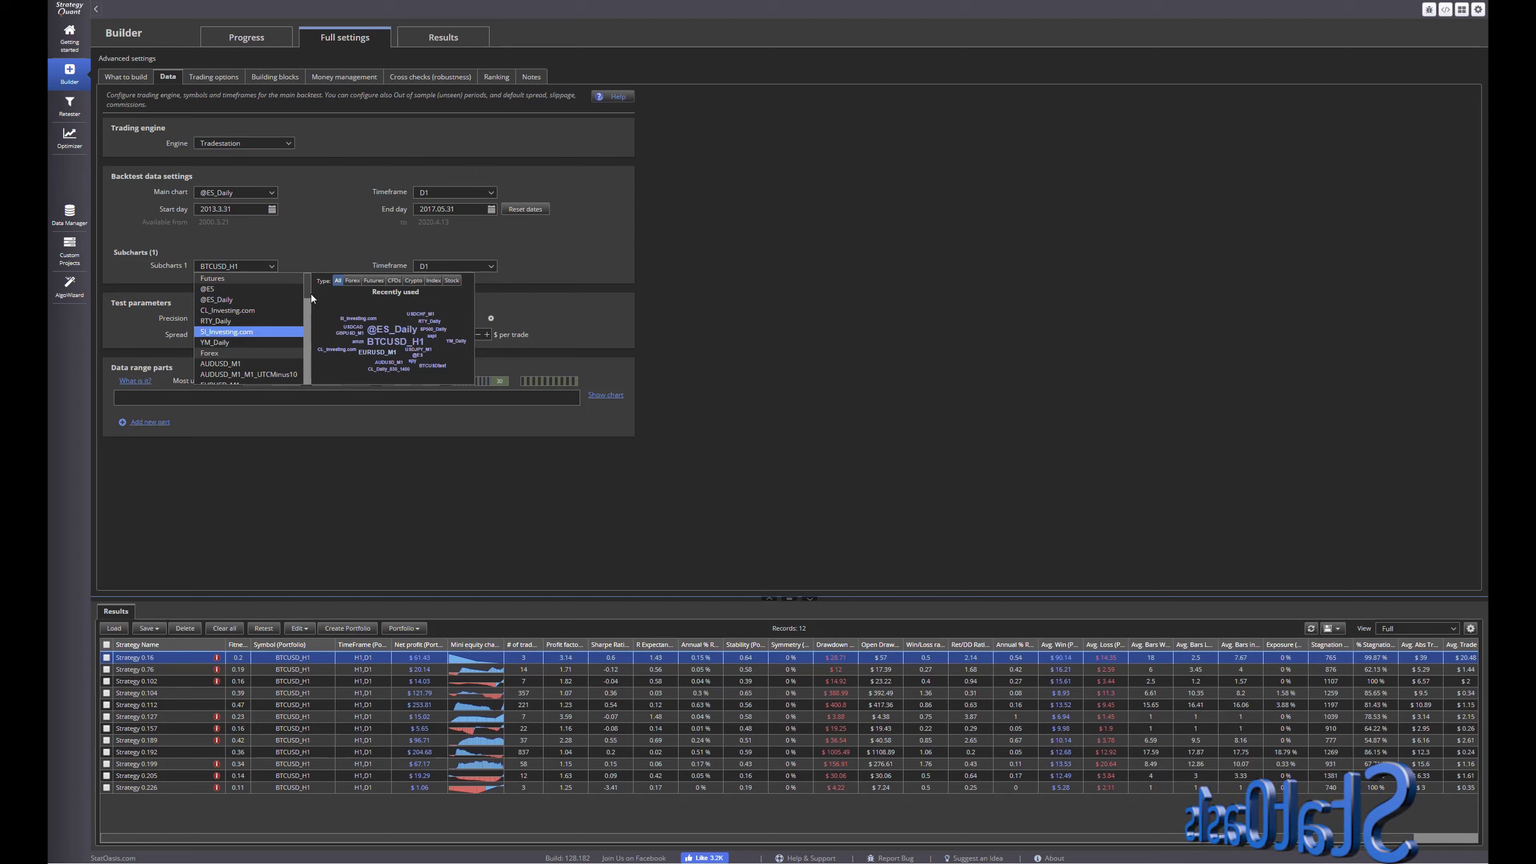
drag(307, 291, 265, 343)
click(264, 343)
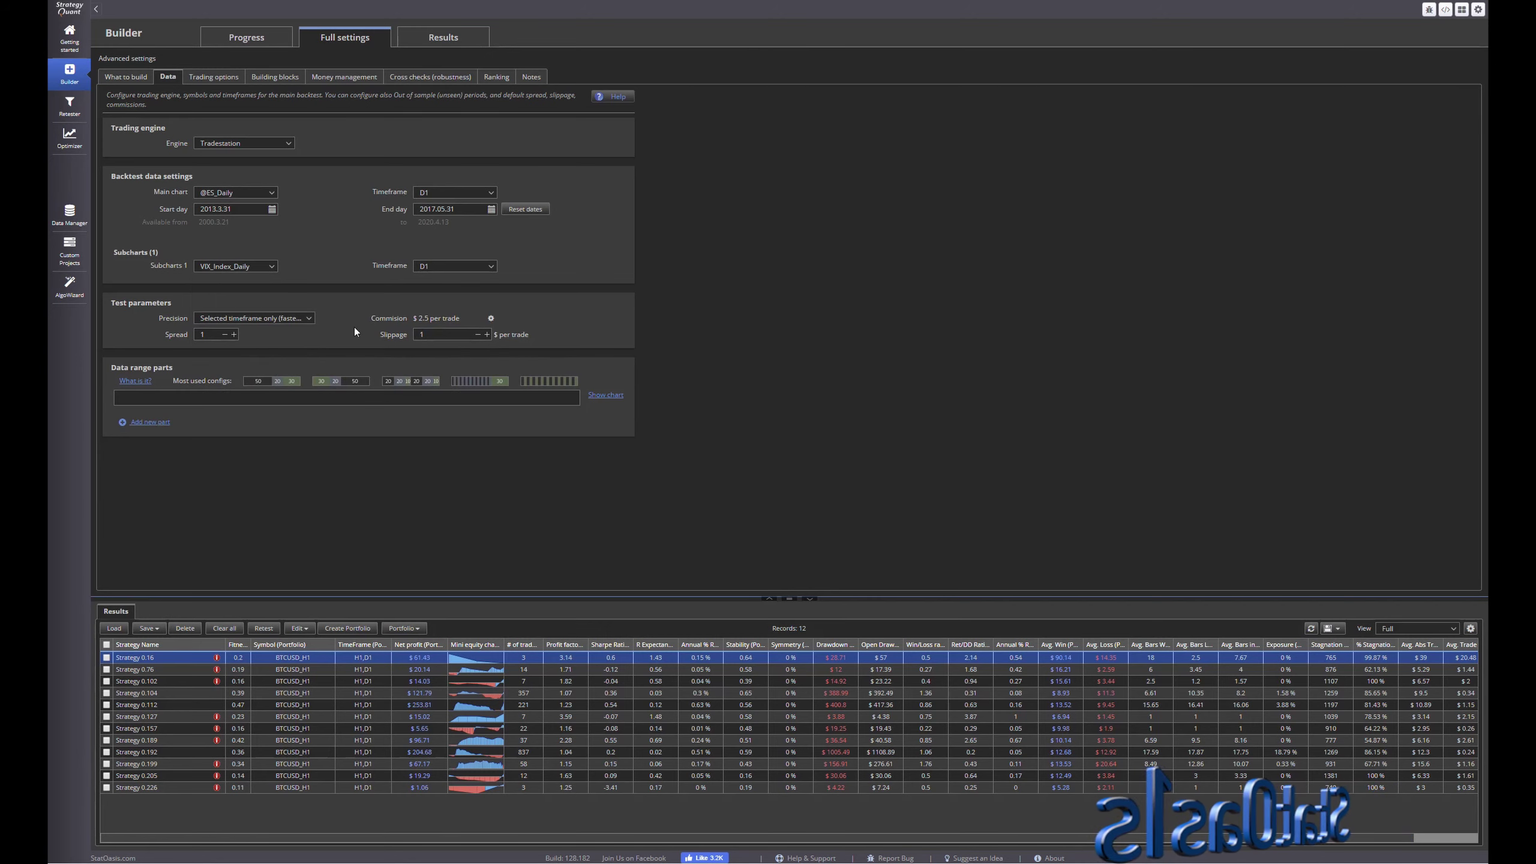
click(229, 630)
click(914, 459)
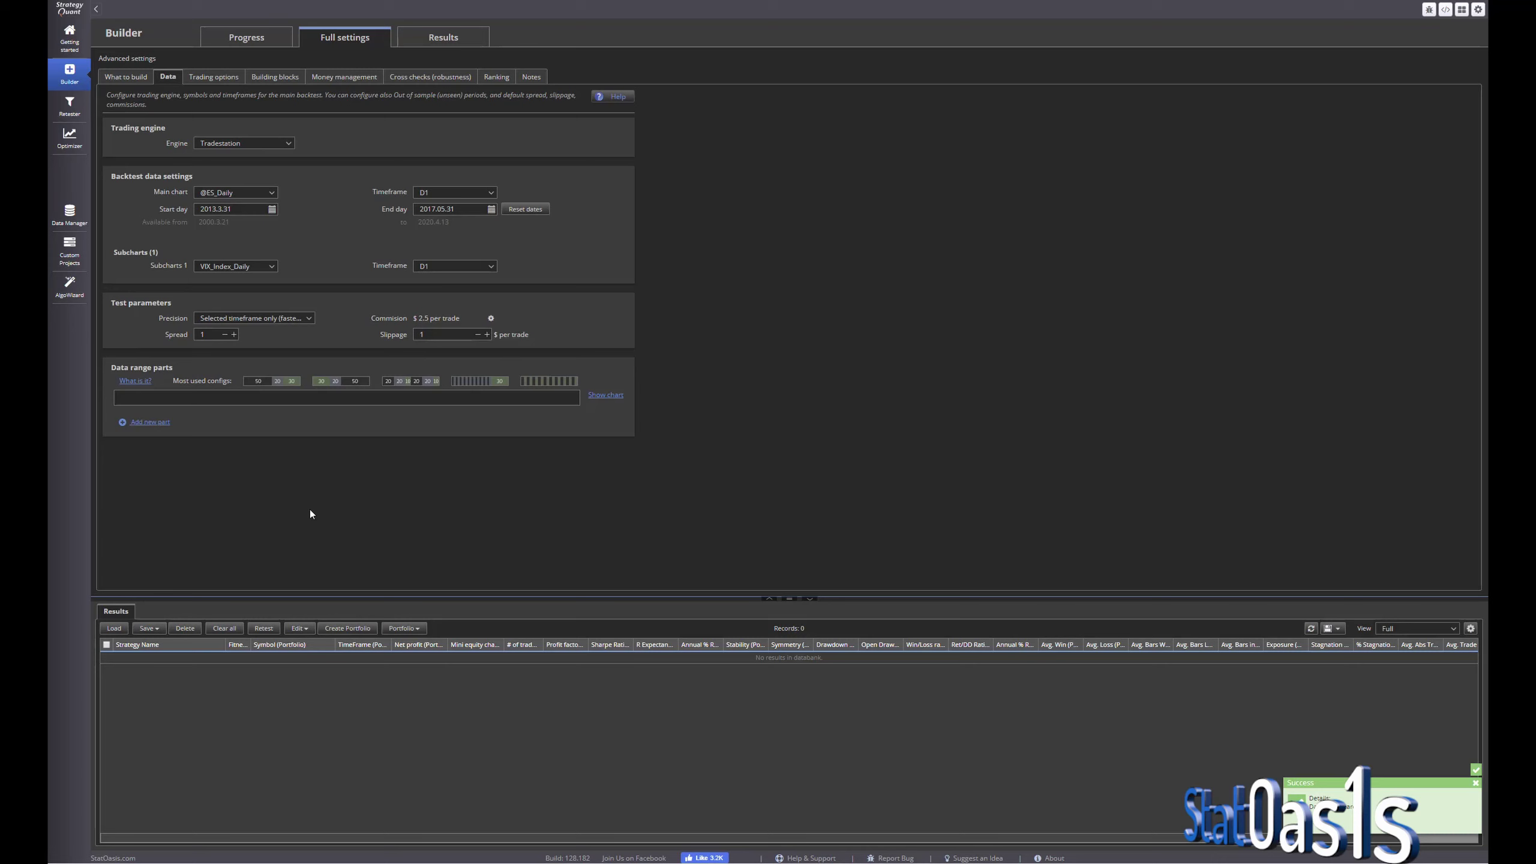
Step: Start a new ES/VIX build and open Strategy 0.2 from the results
click(230, 40)
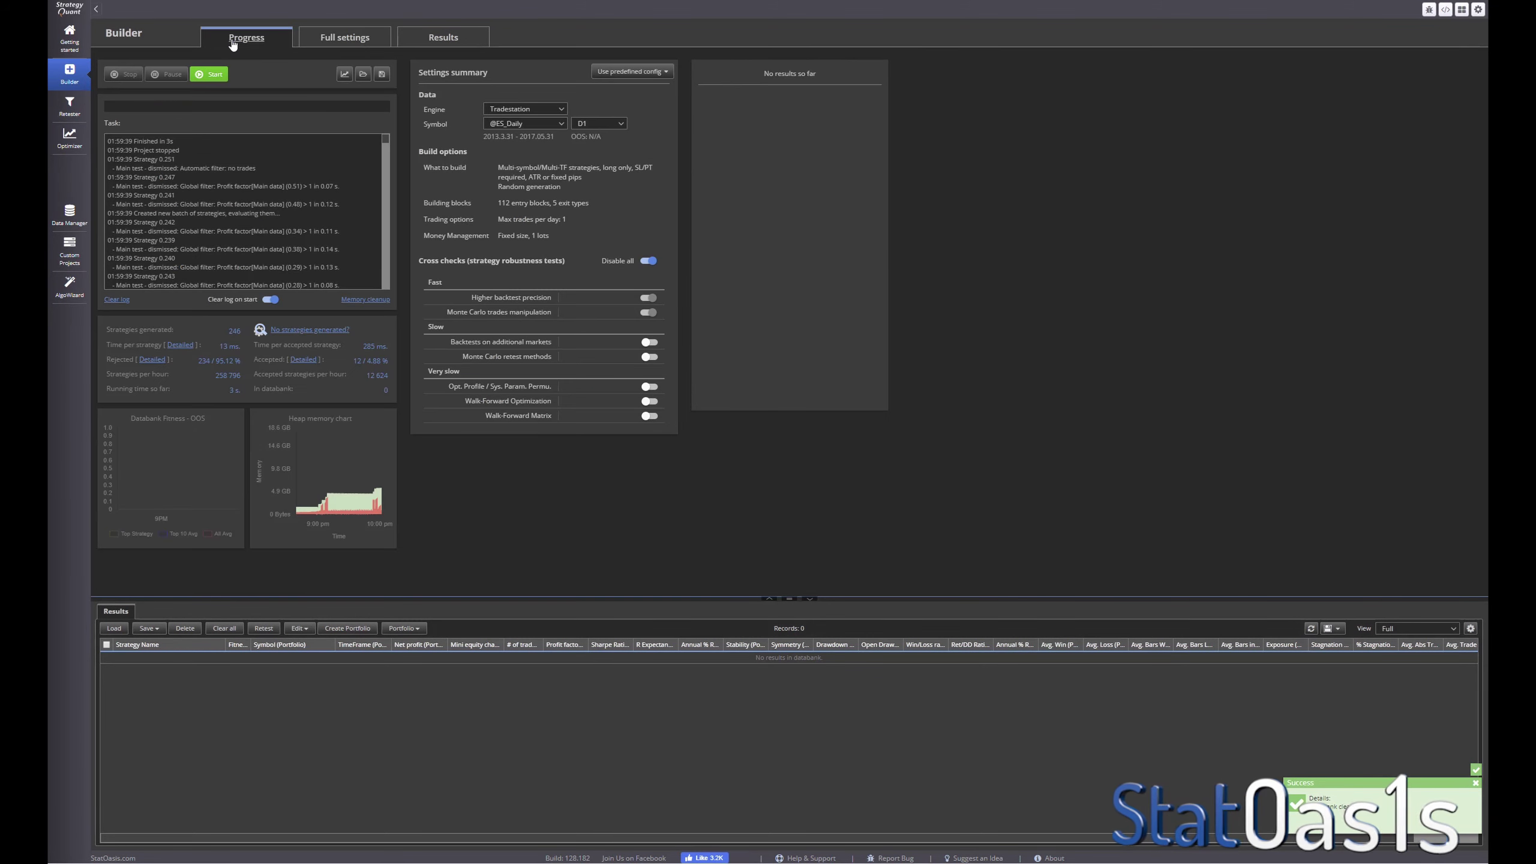
click(215, 75)
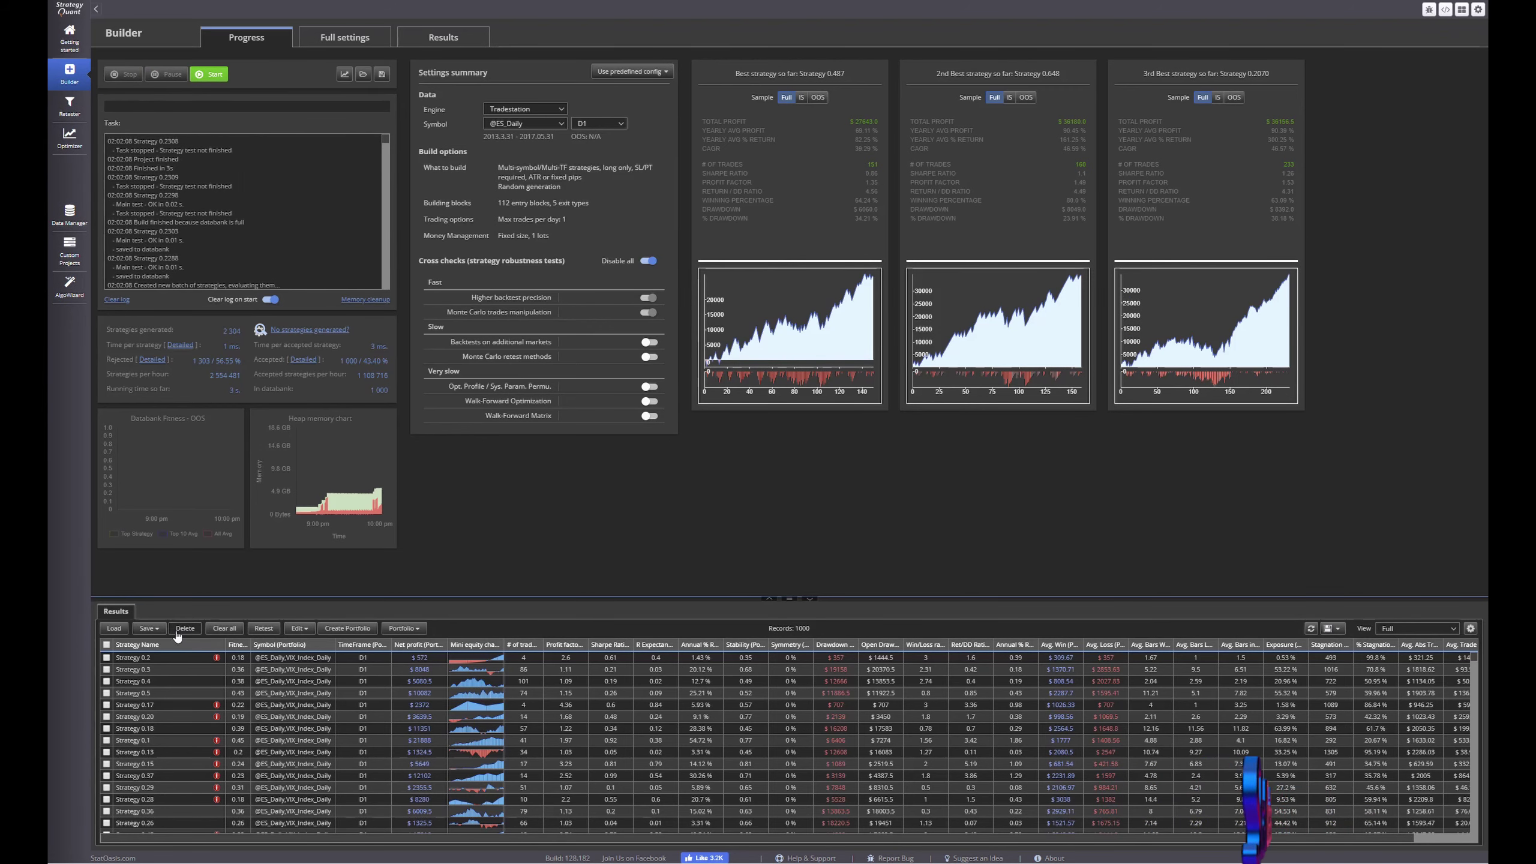
double_click(160, 660)
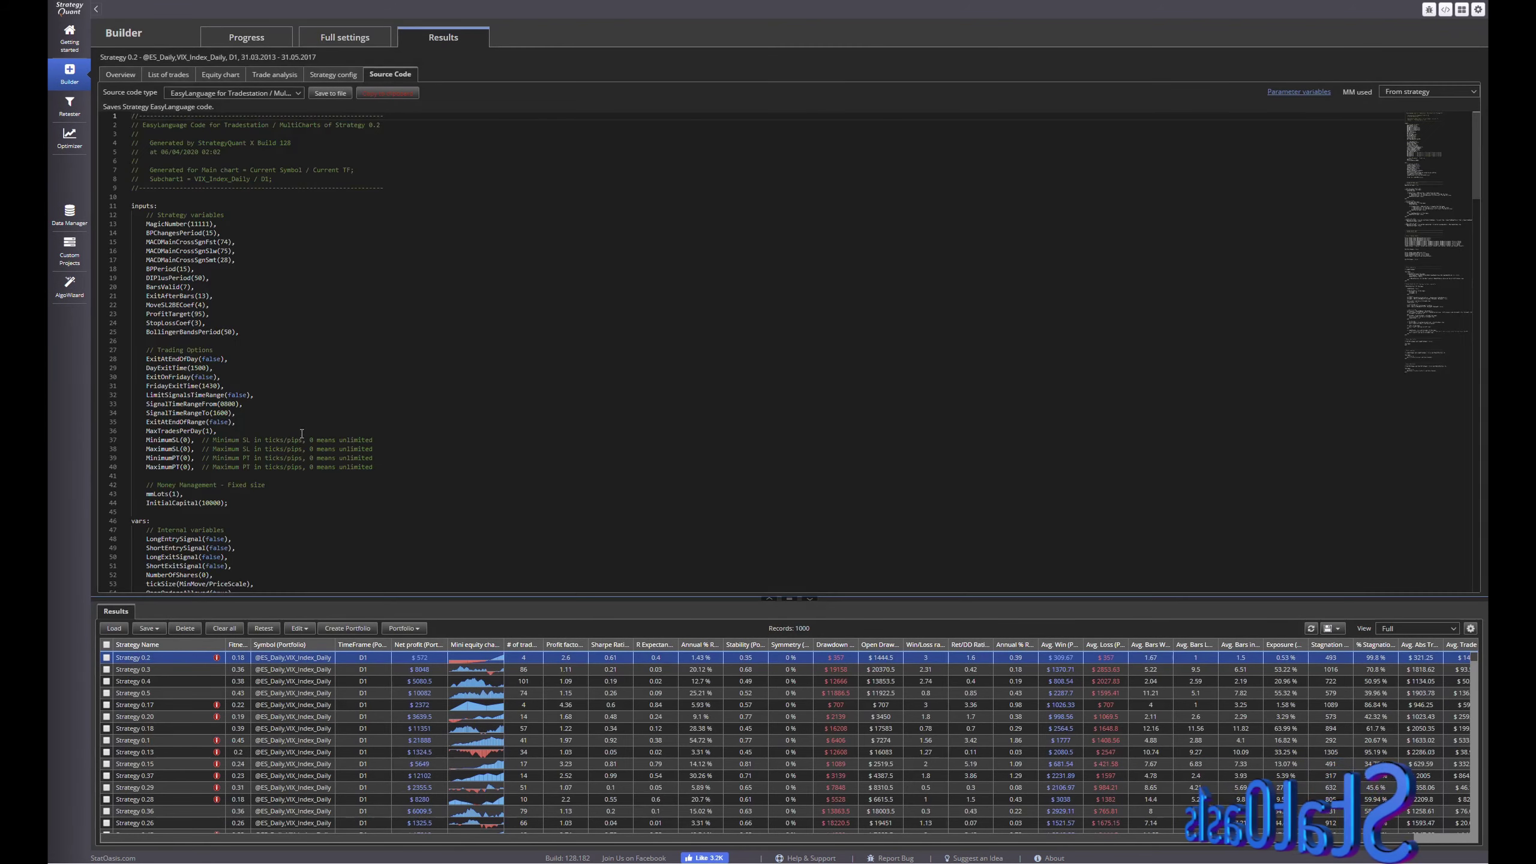
Step: Show Strategy 0.2 as Pseudo Code and highlight its Main chart and Subchart1 references
click(296, 93)
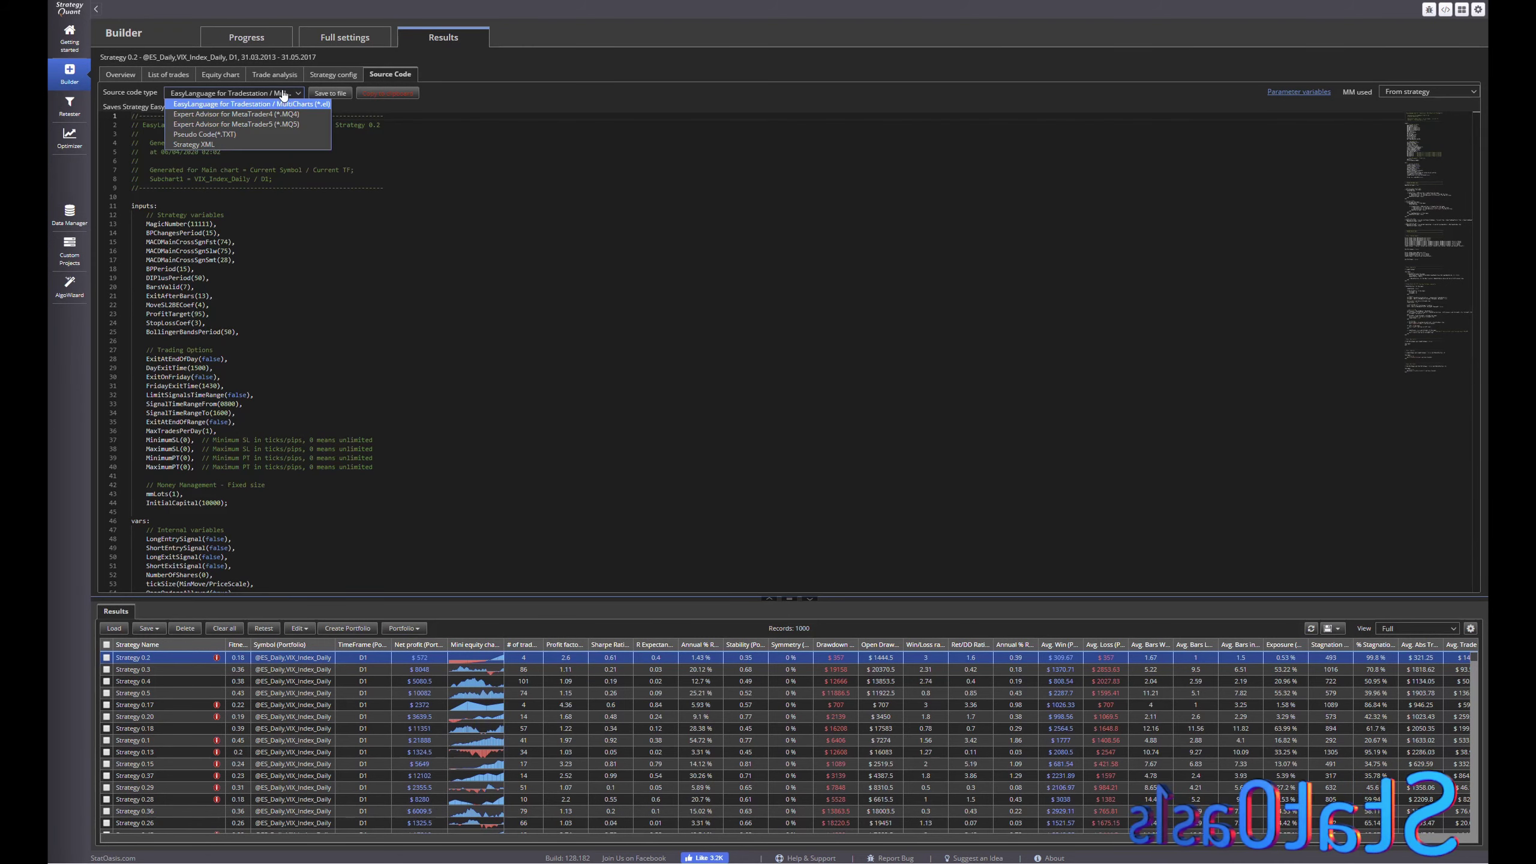
click(265, 134)
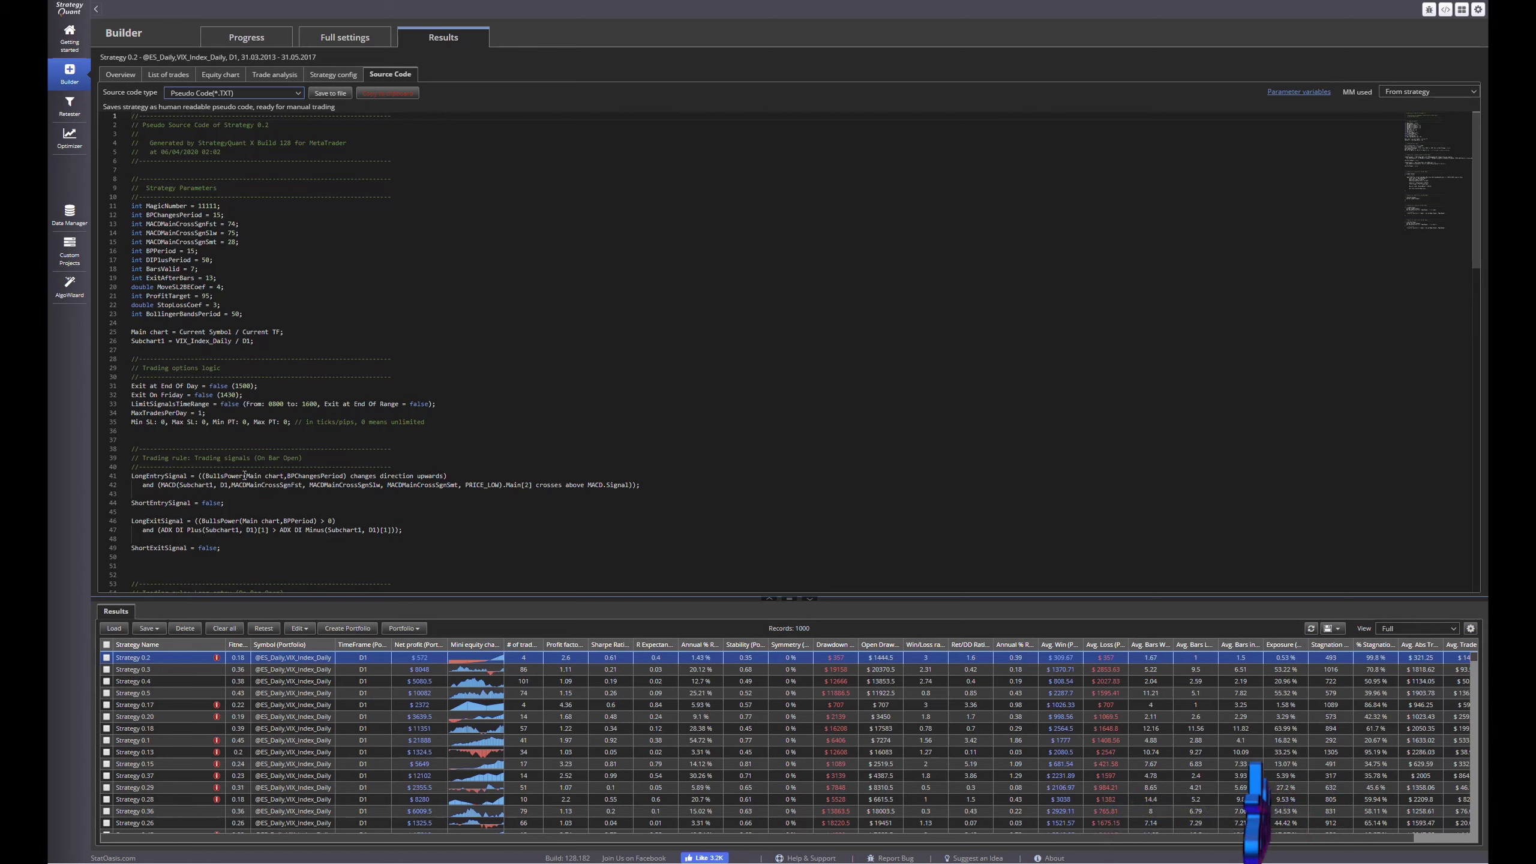
drag(247, 476, 281, 476)
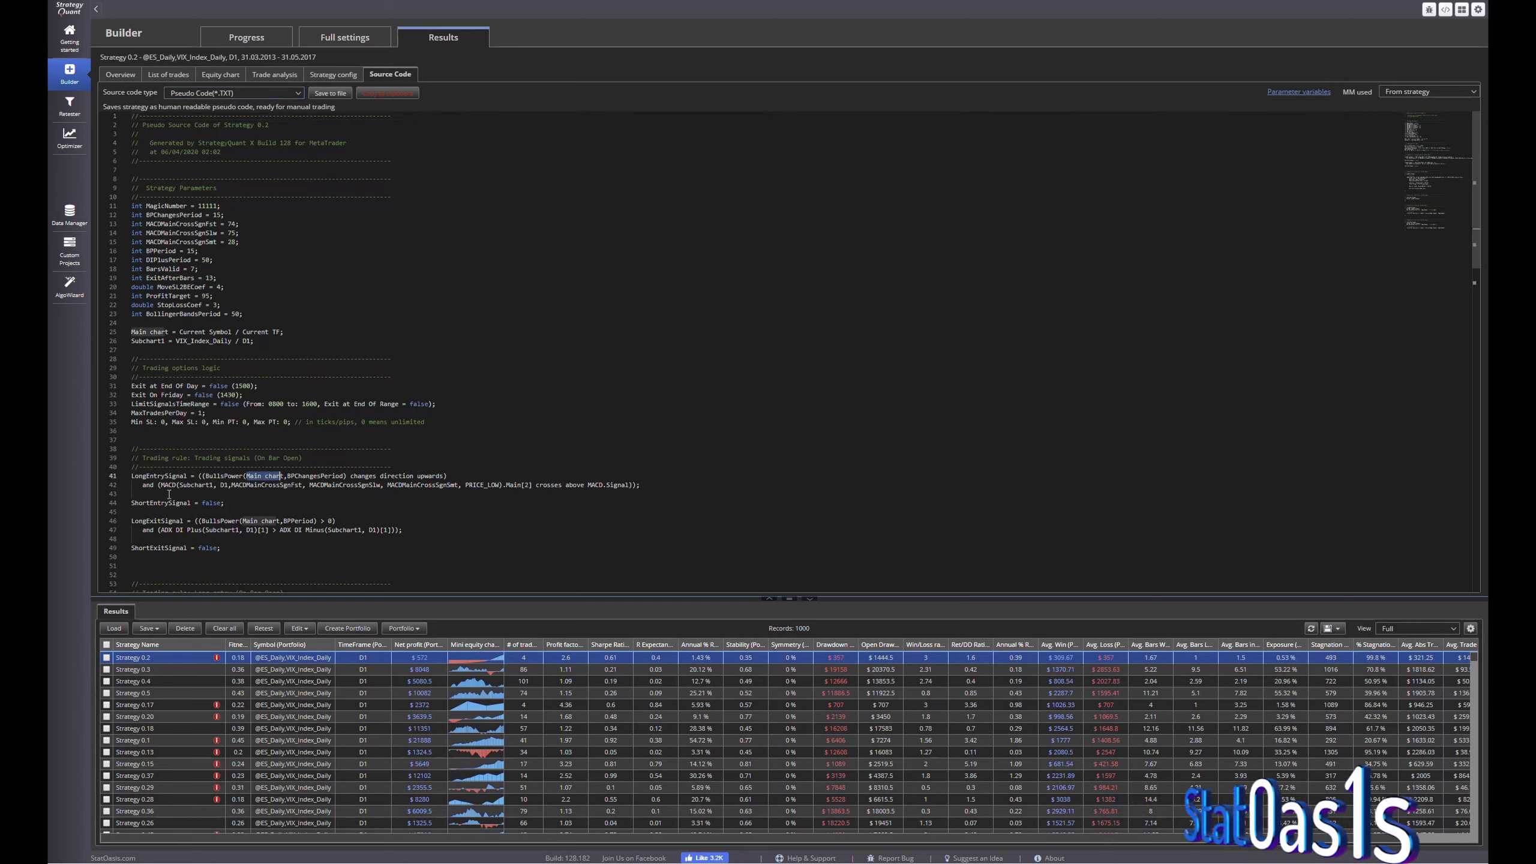
drag(178, 486, 212, 485)
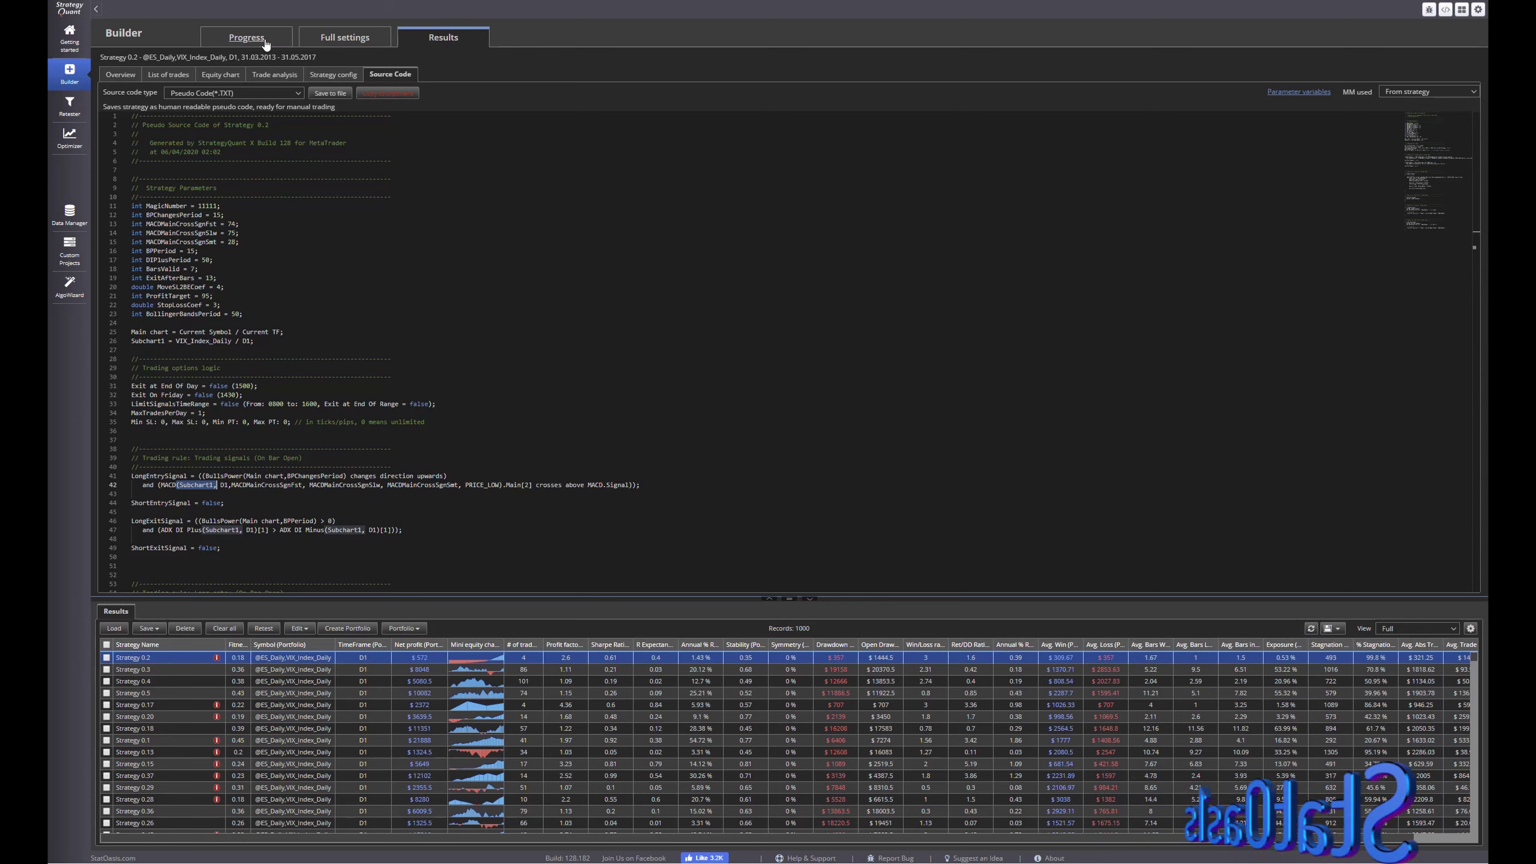
Step: Raise the number of additional charts in What to build to 2
click(356, 40)
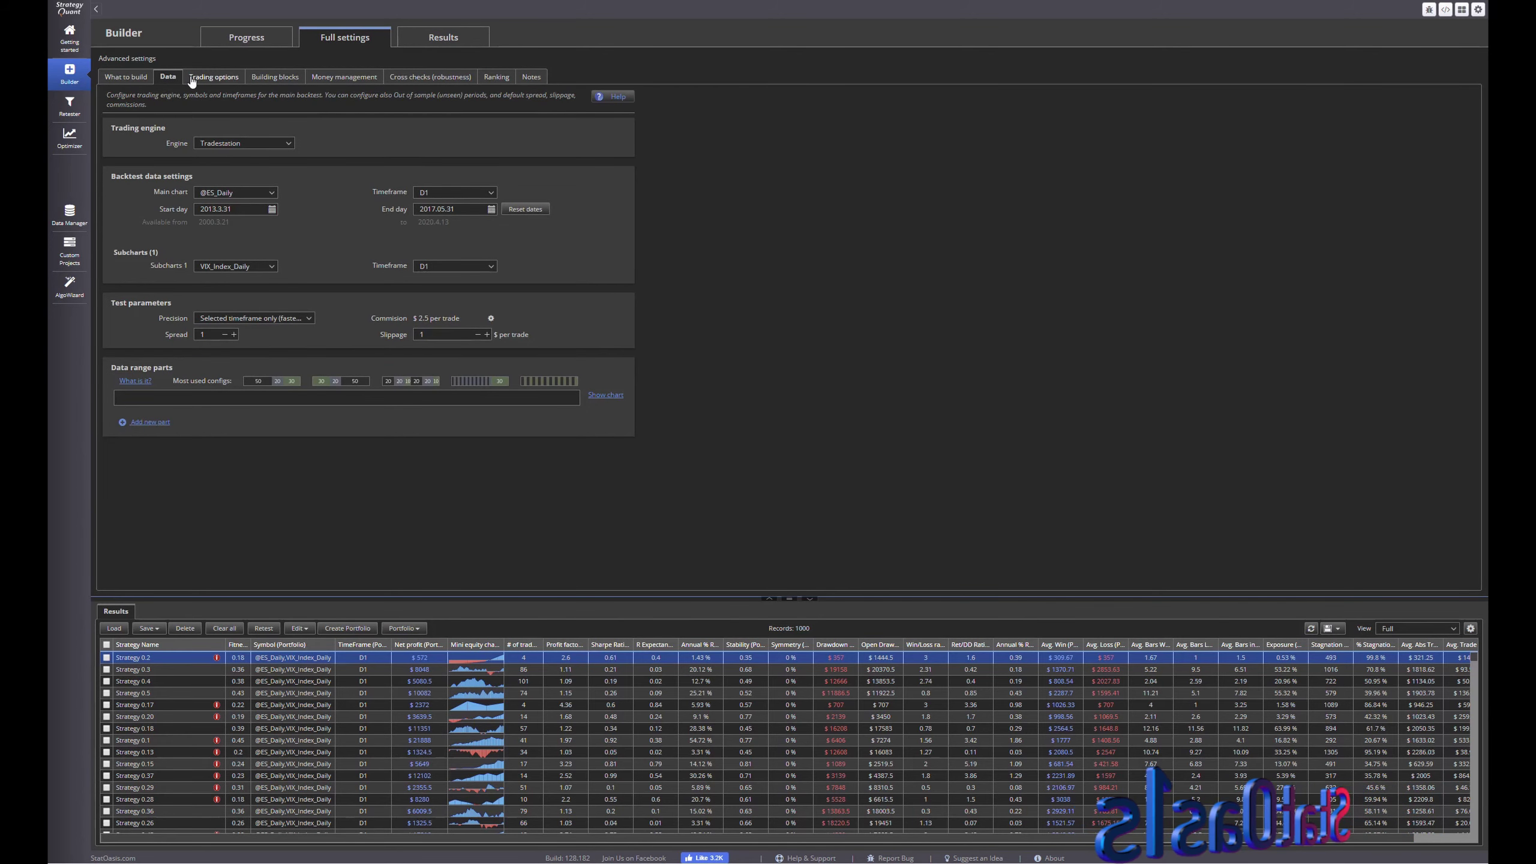
click(126, 76)
click(265, 183)
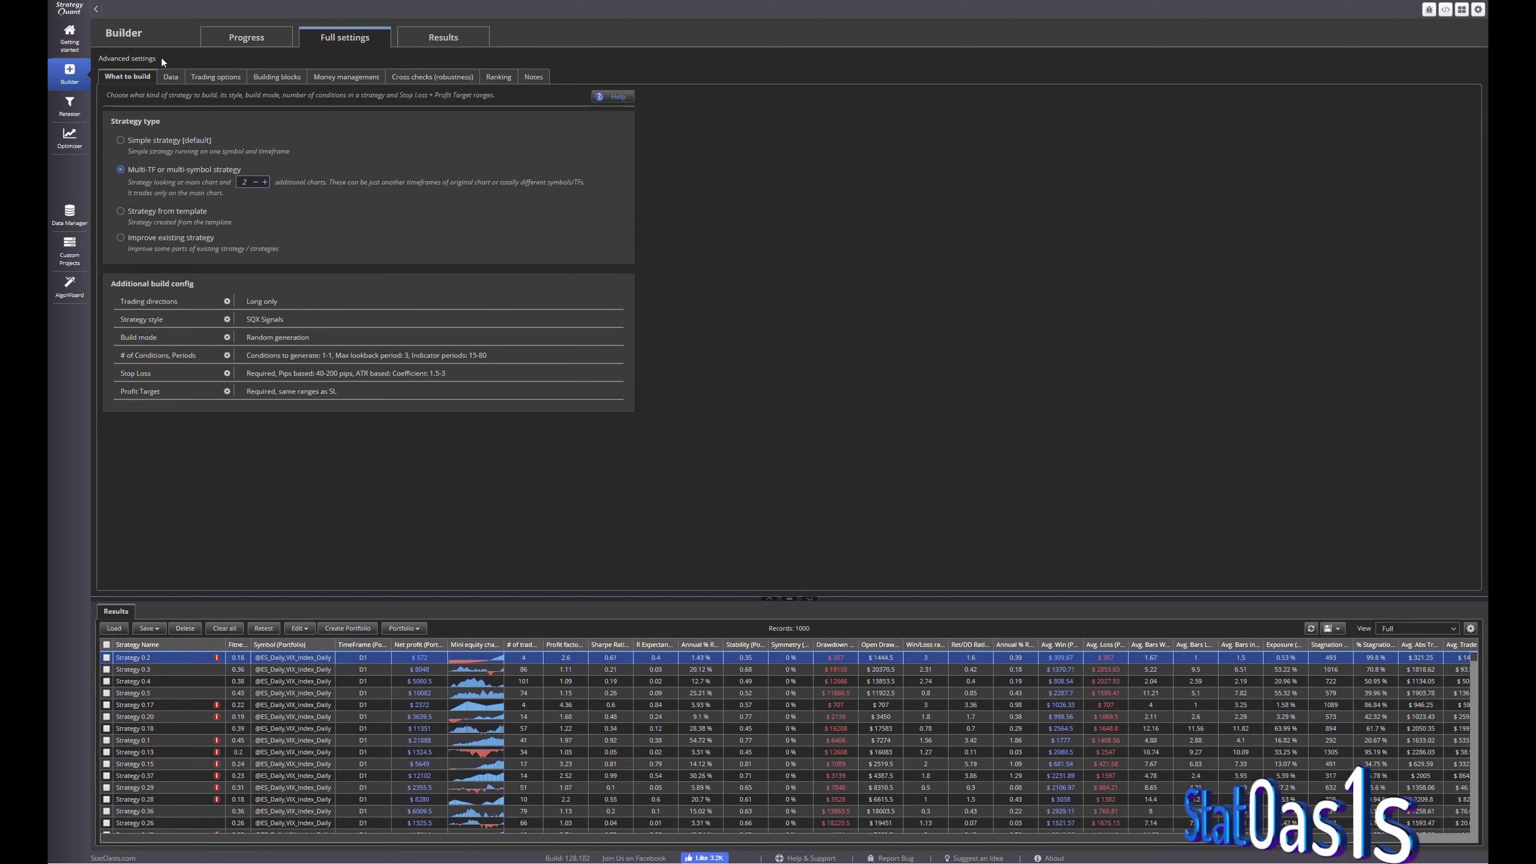
Step: Back in Data settings, with BTCUSD_H1 H1 and two D1 subcharts, empty the databank
click(171, 77)
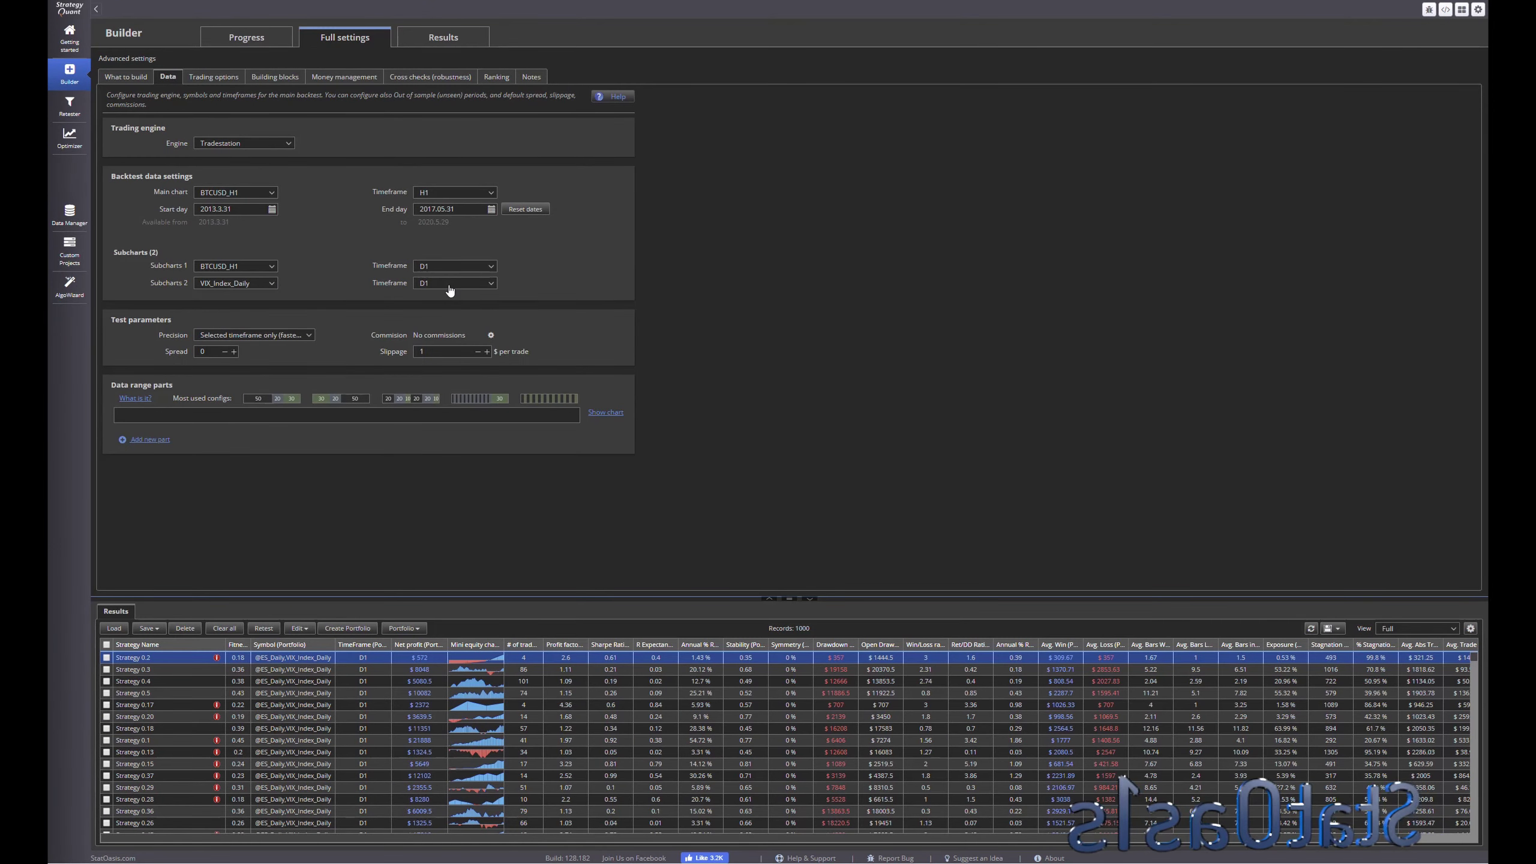
click(225, 629)
click(918, 455)
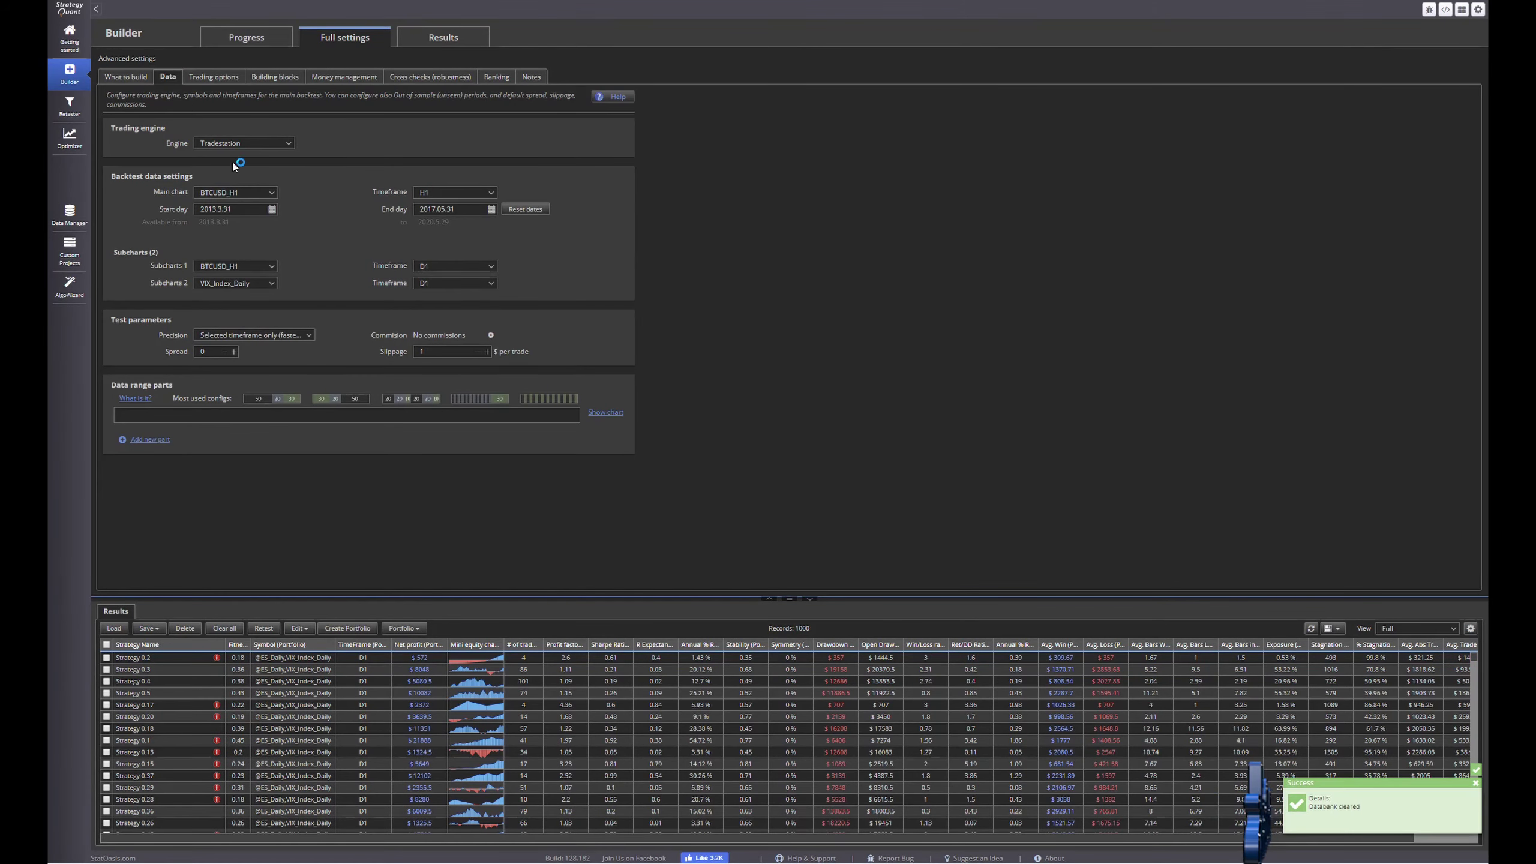
click(241, 39)
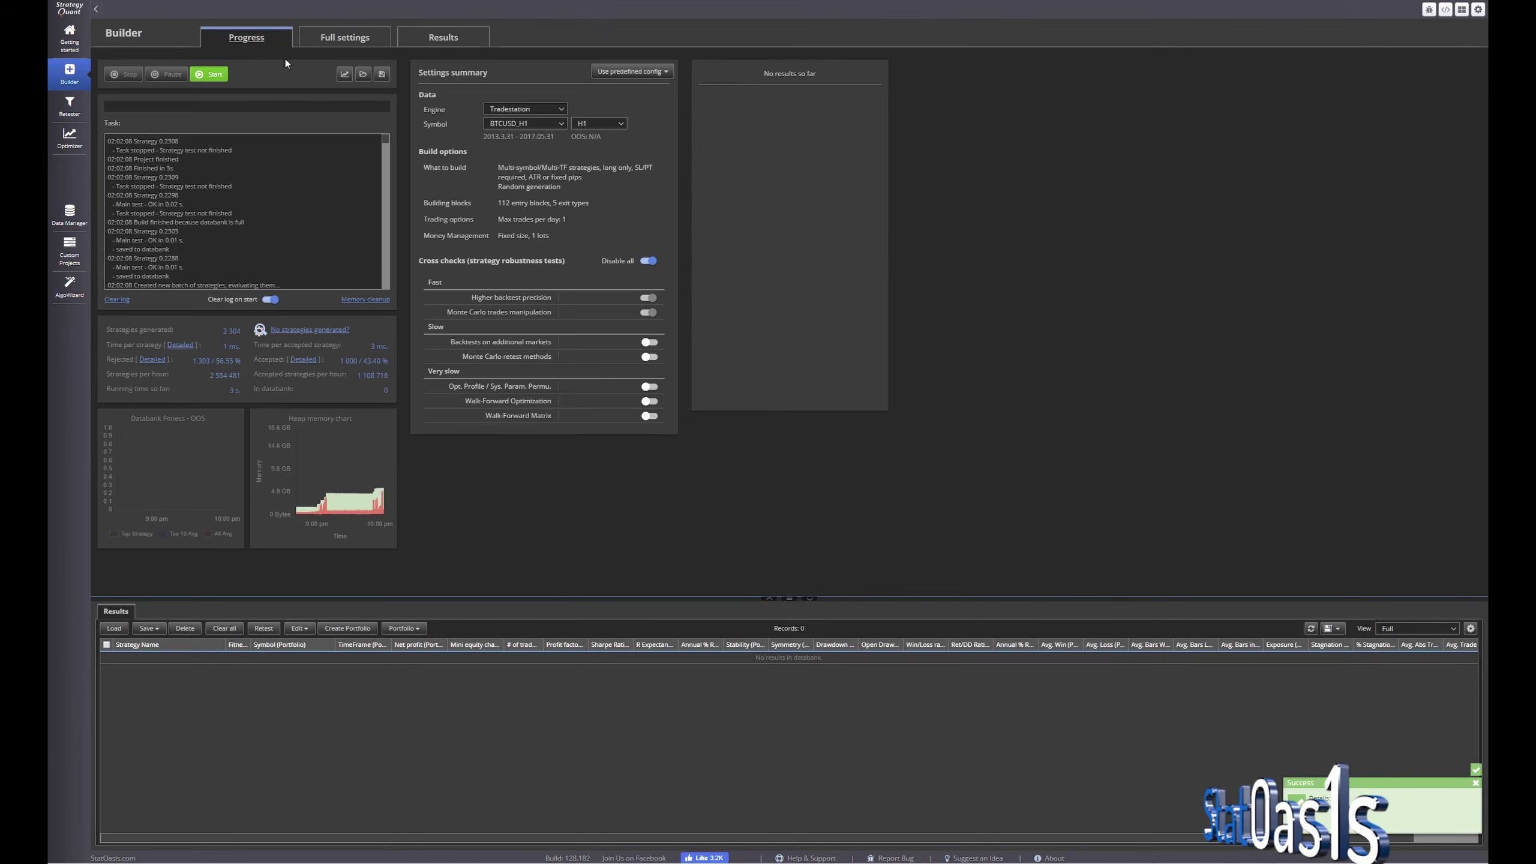
click(211, 75)
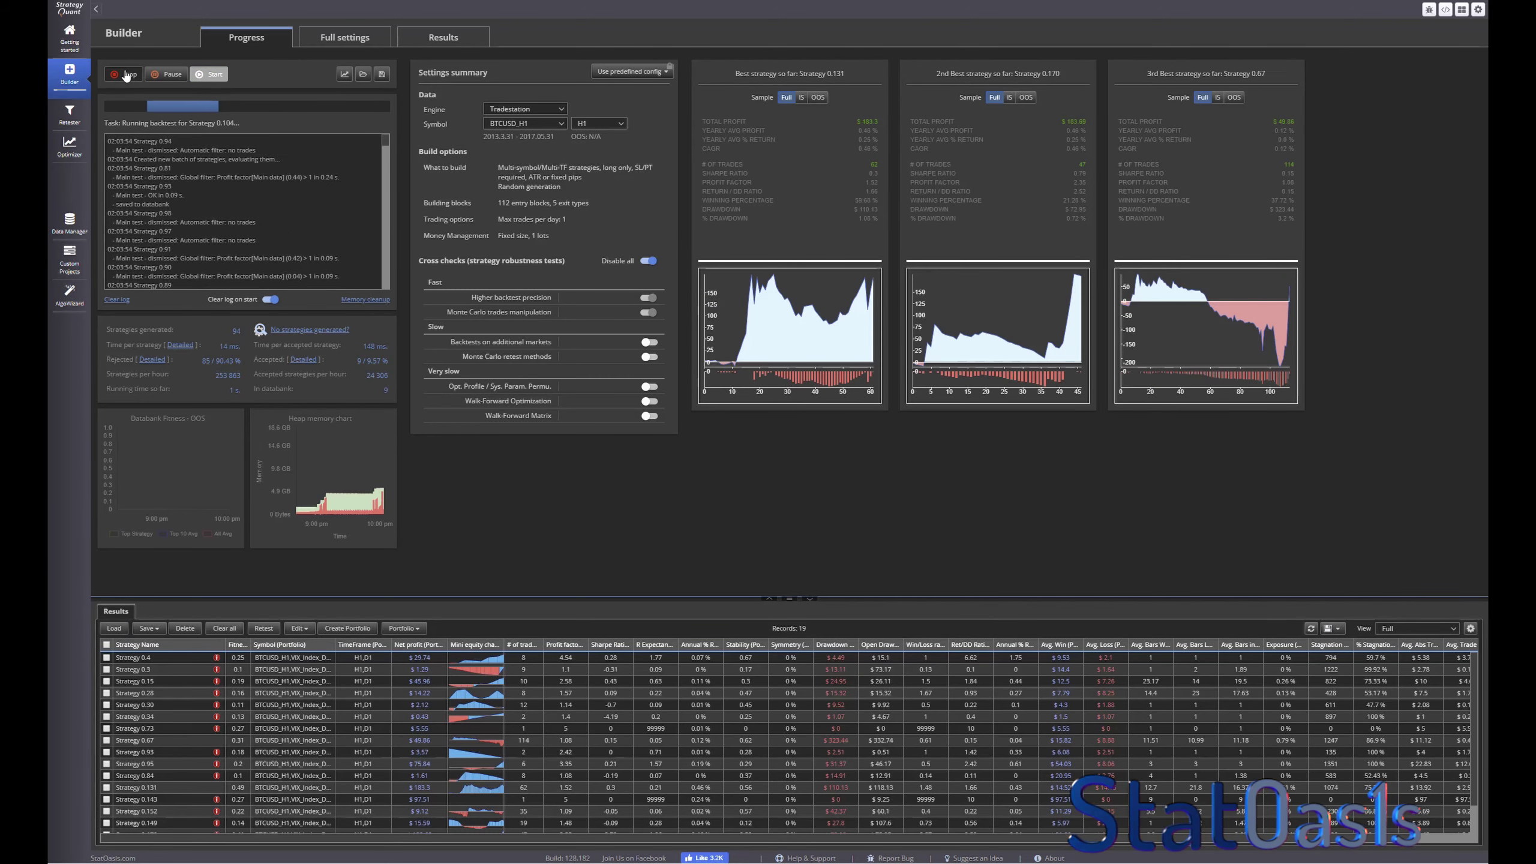
double_click(222, 657)
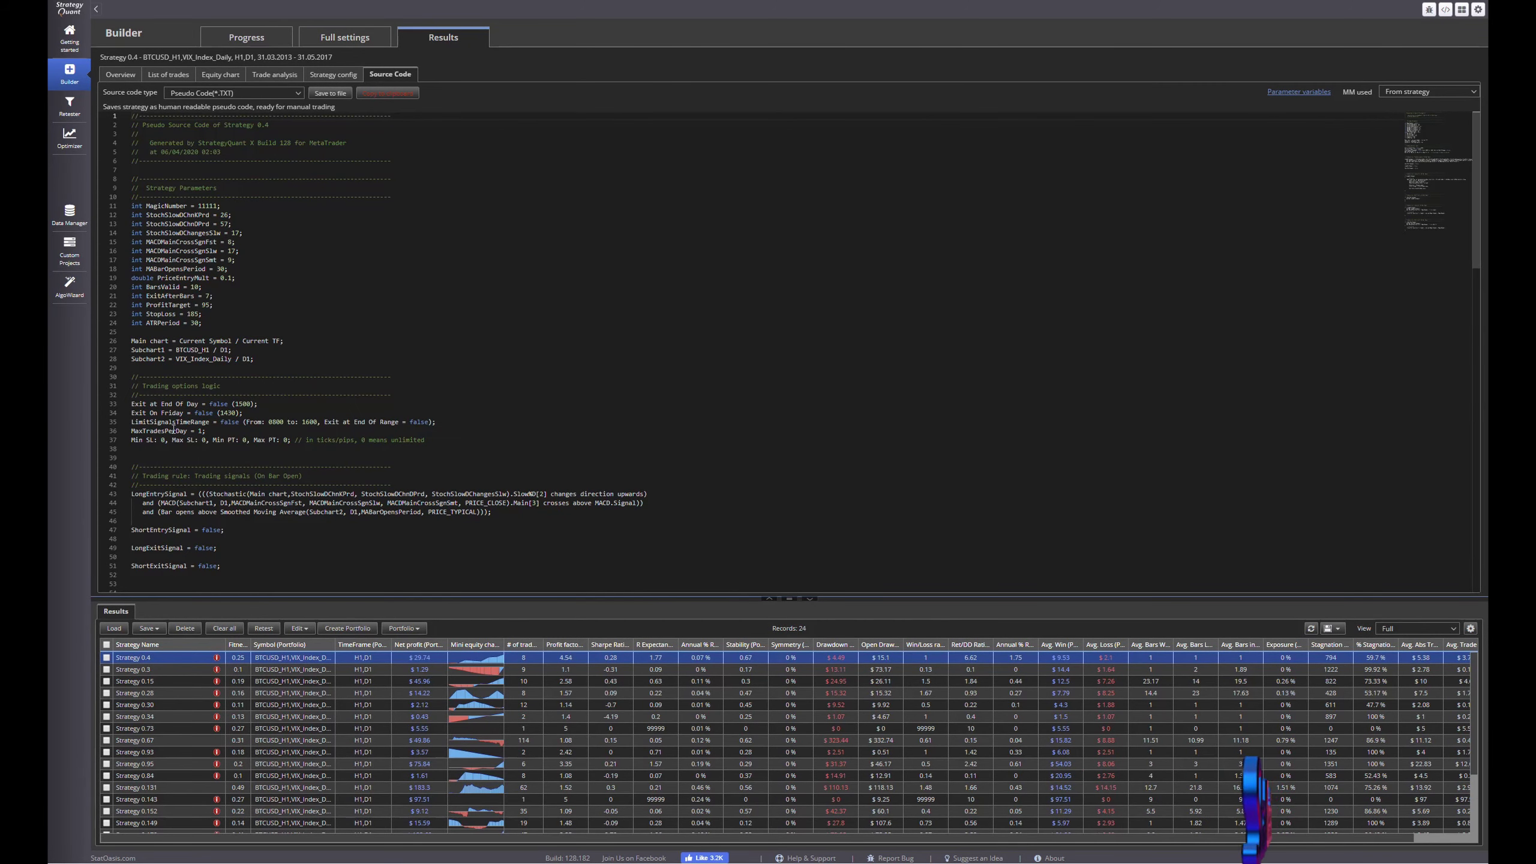
scroll(173, 428, down, 5)
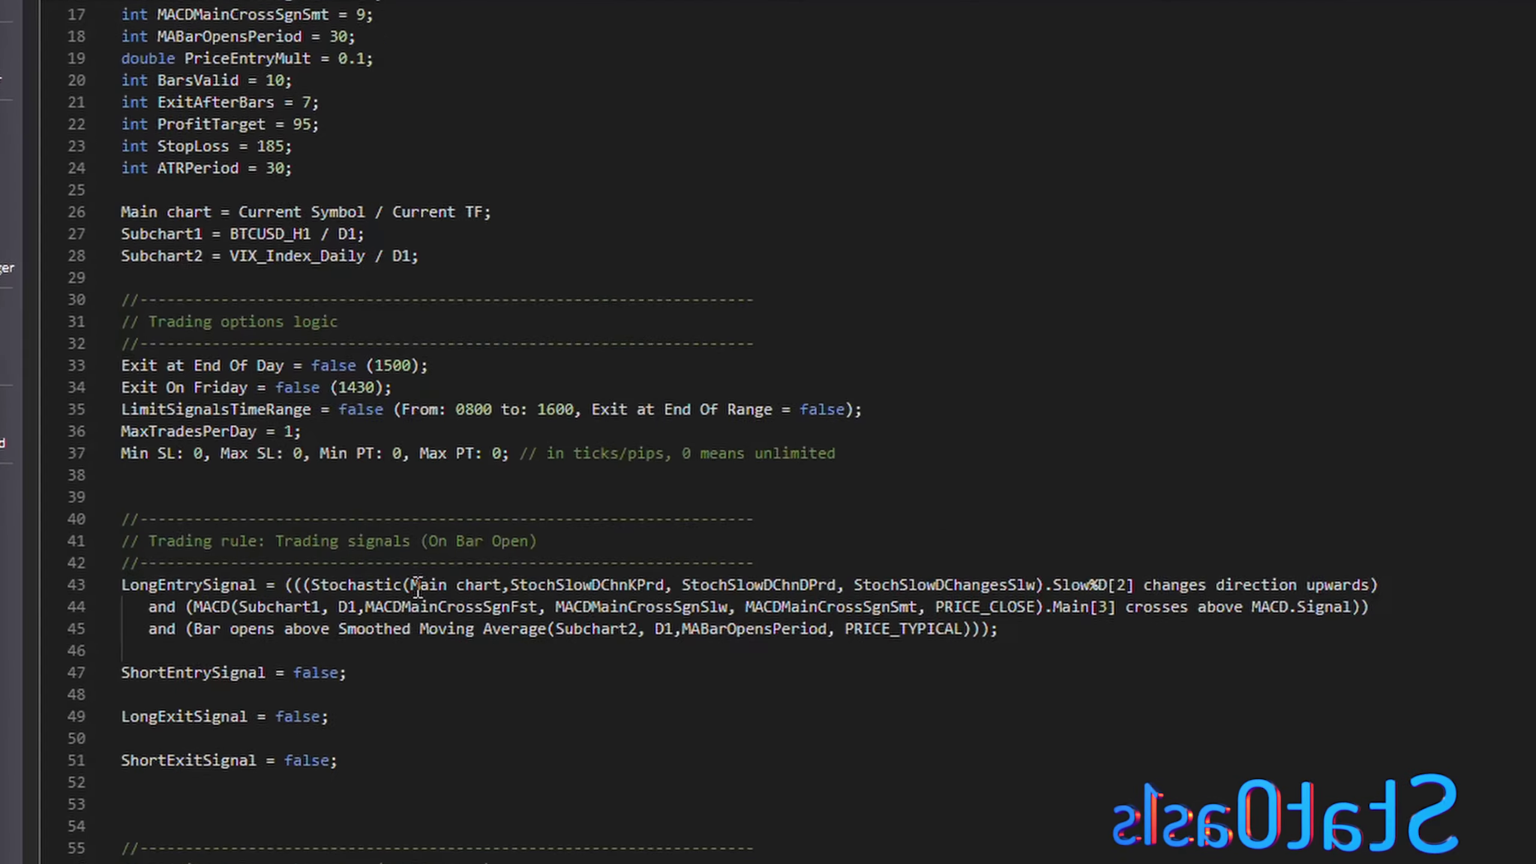
drag(251, 354, 284, 352)
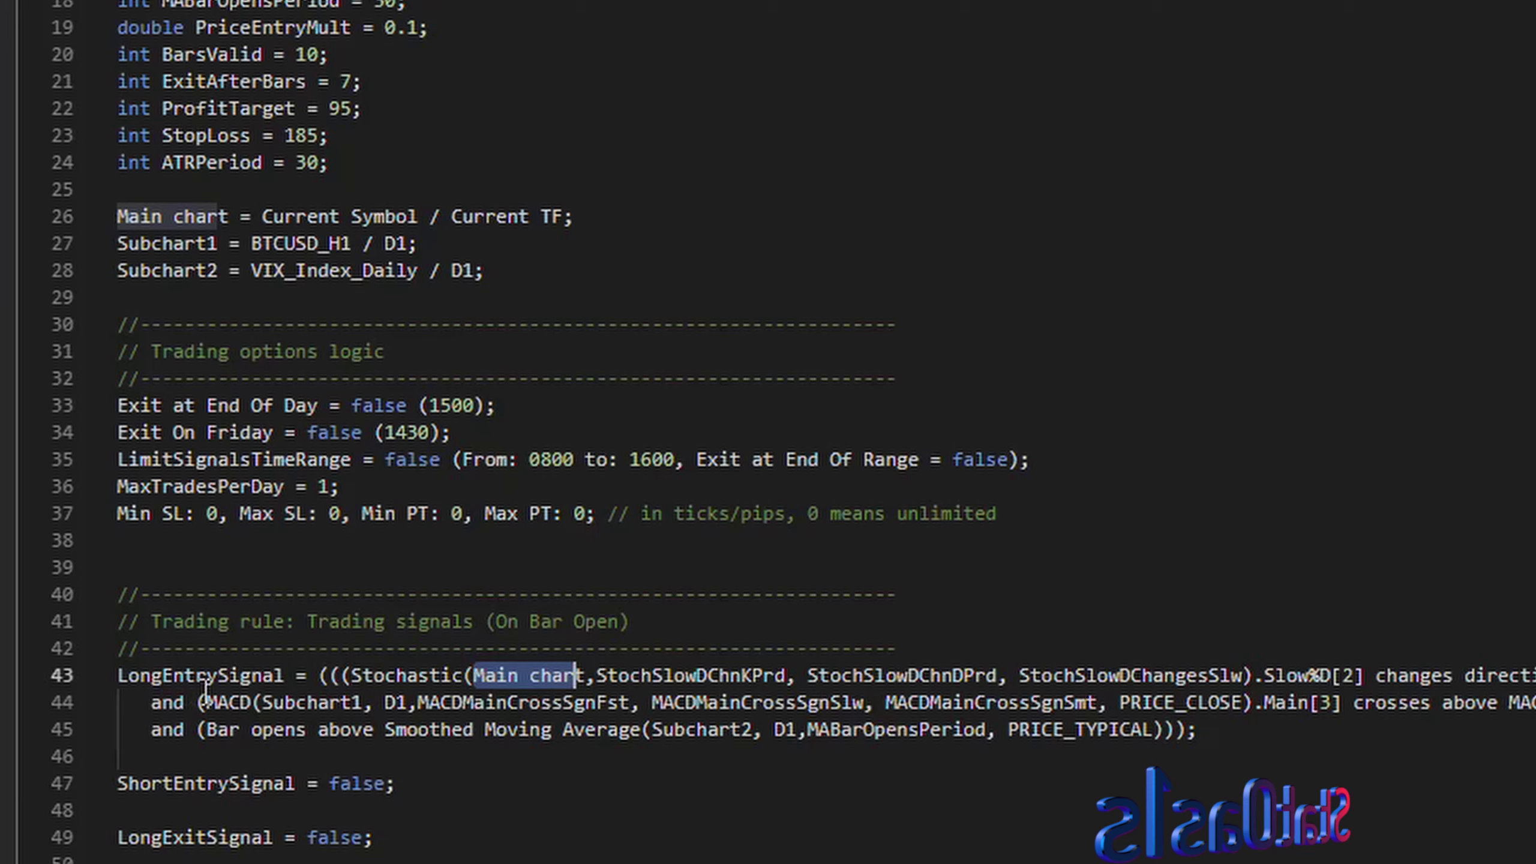
double_click(268, 702)
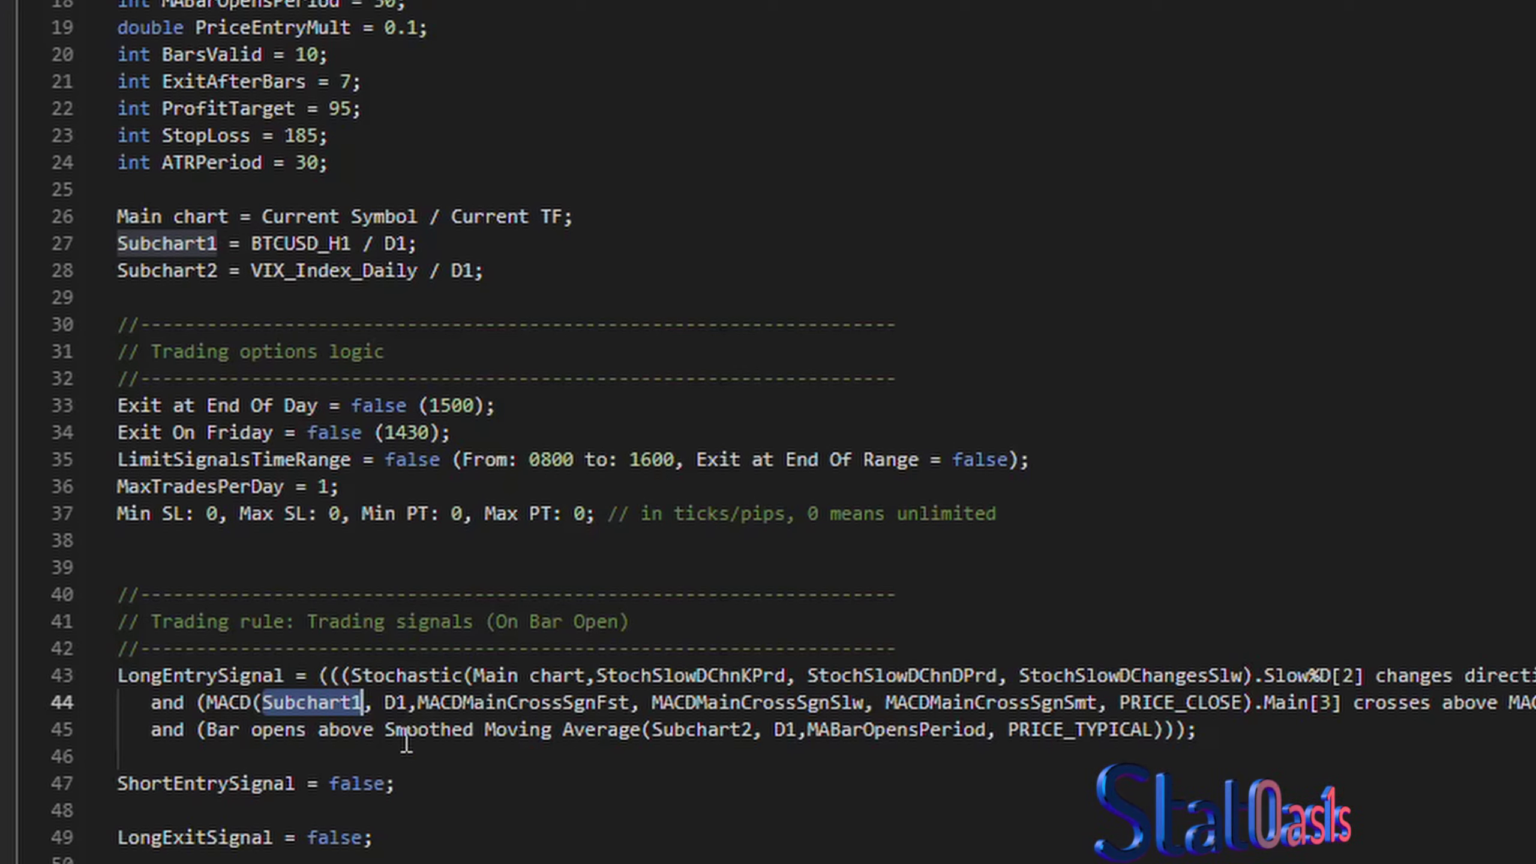
drag(652, 734, 753, 733)
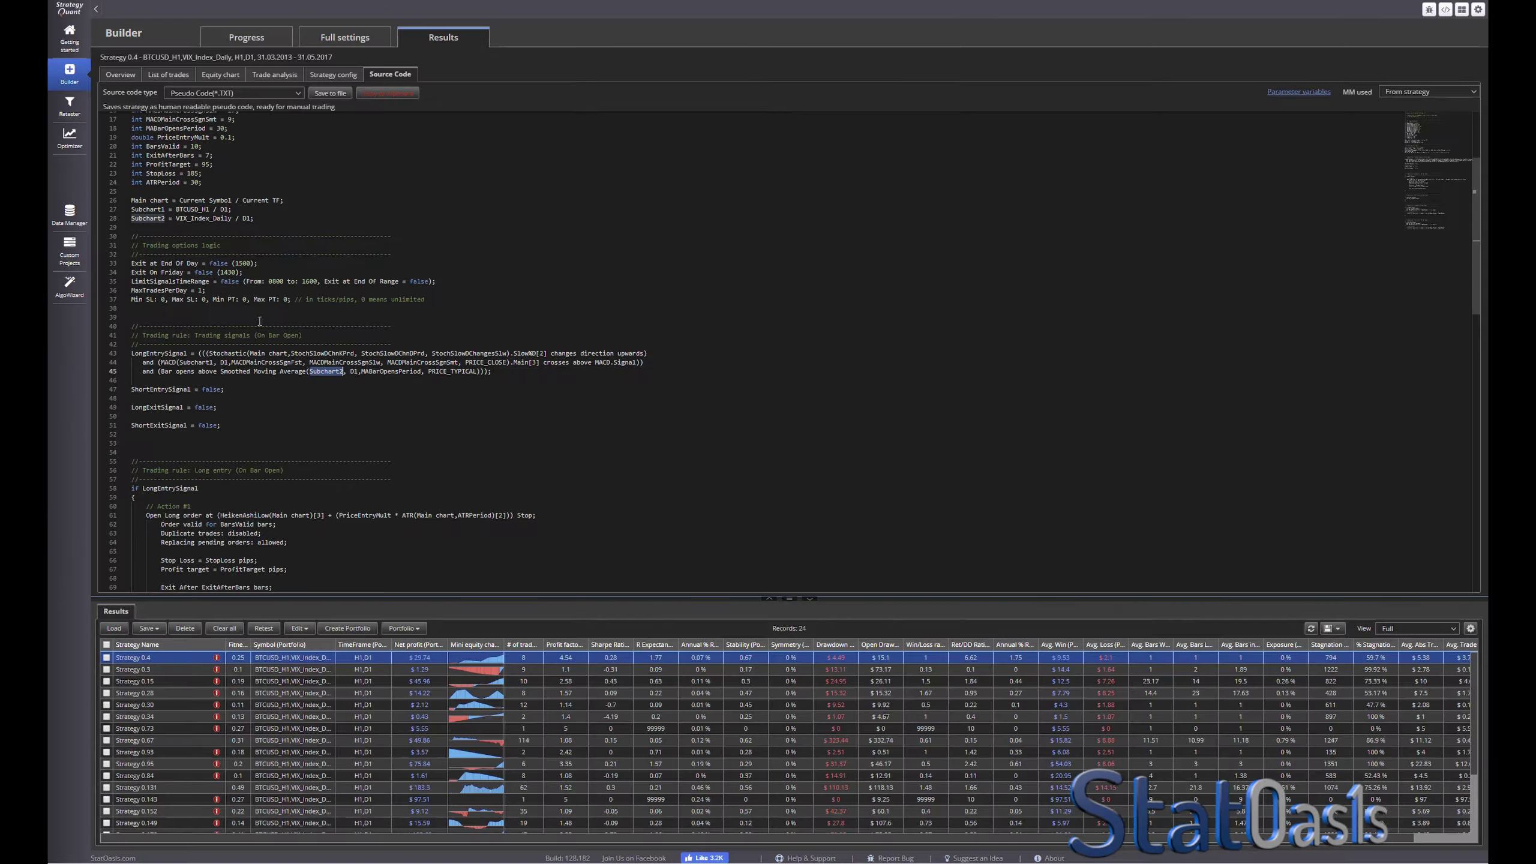
Step: In Full settings, set the second subchart's symbol to BTCUSD_H1
click(342, 39)
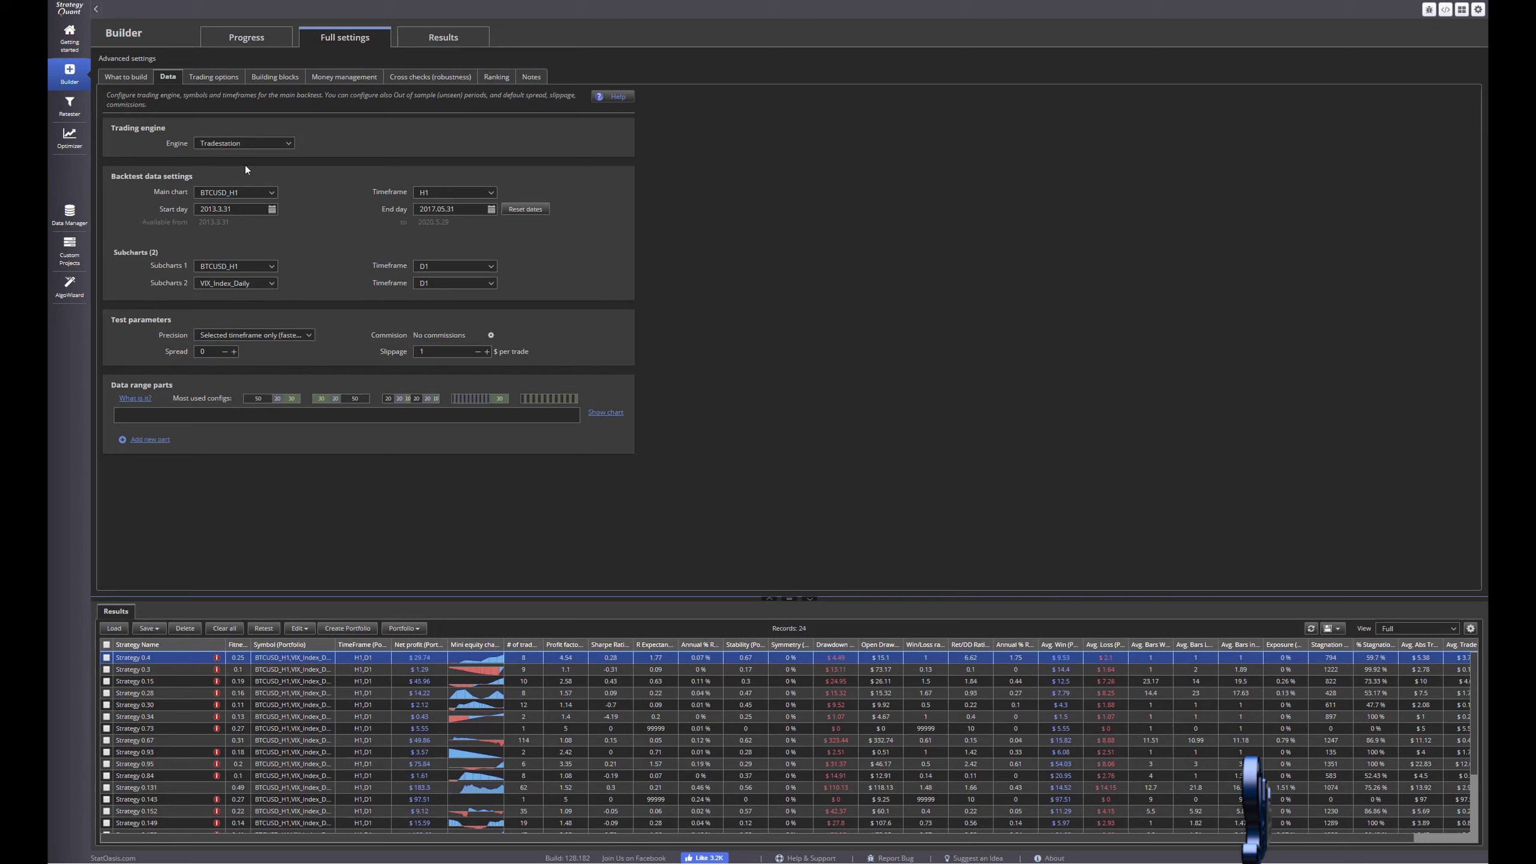
click(126, 76)
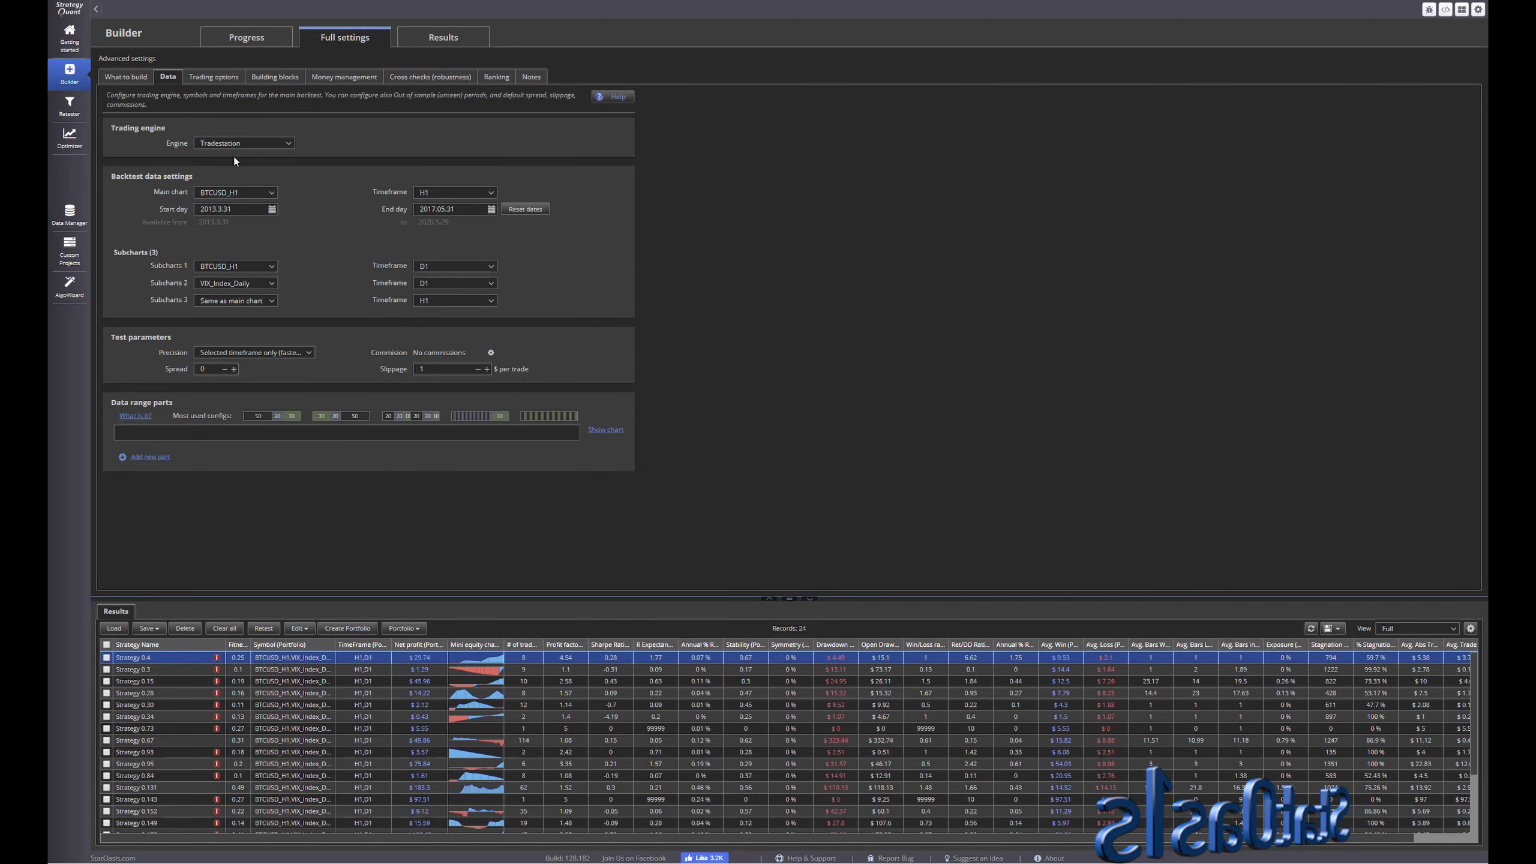
click(257, 283)
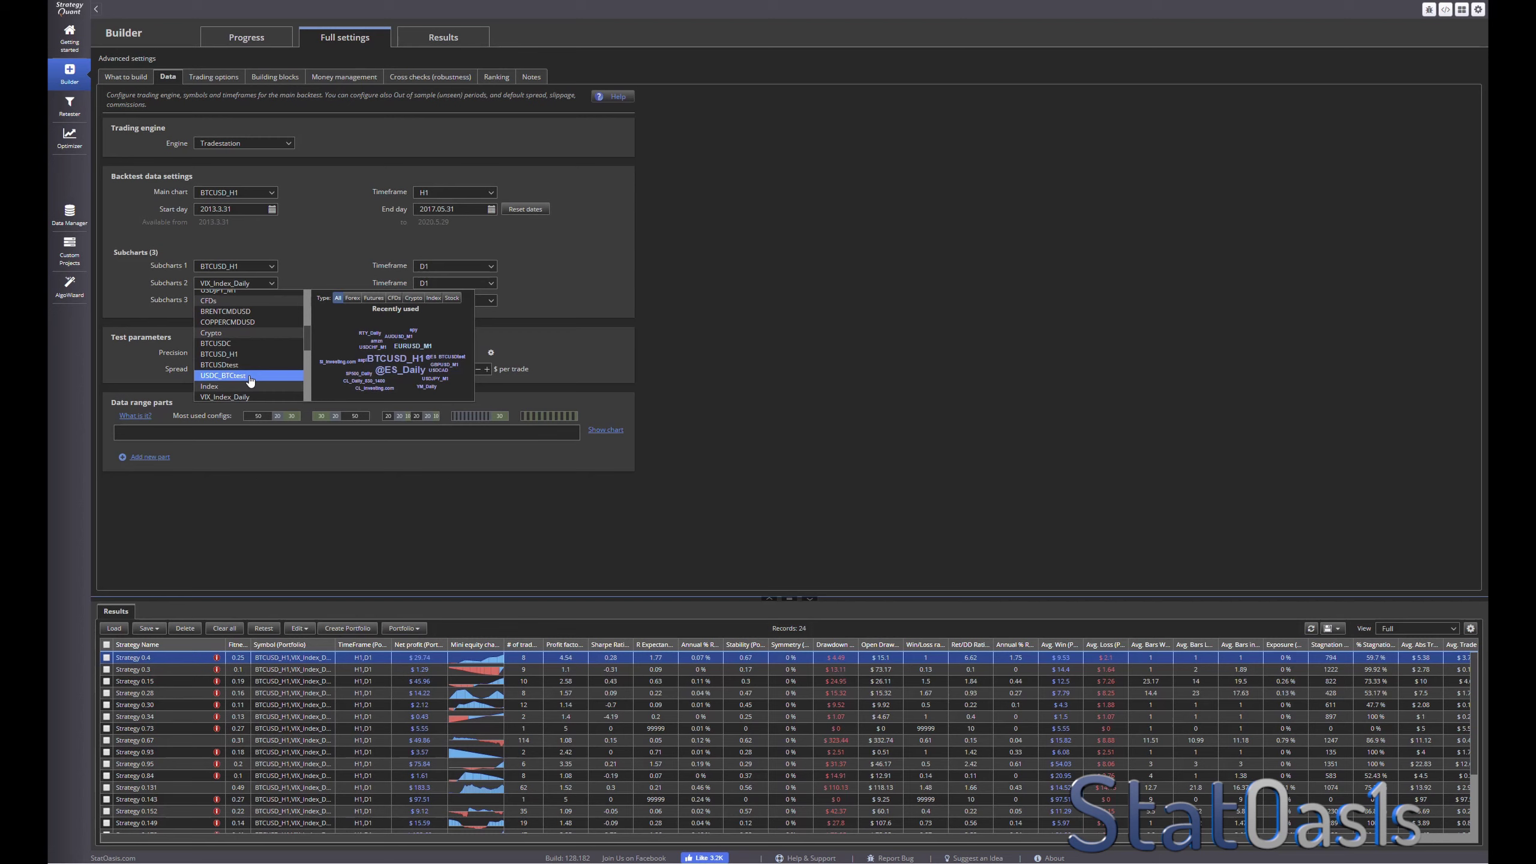
click(252, 354)
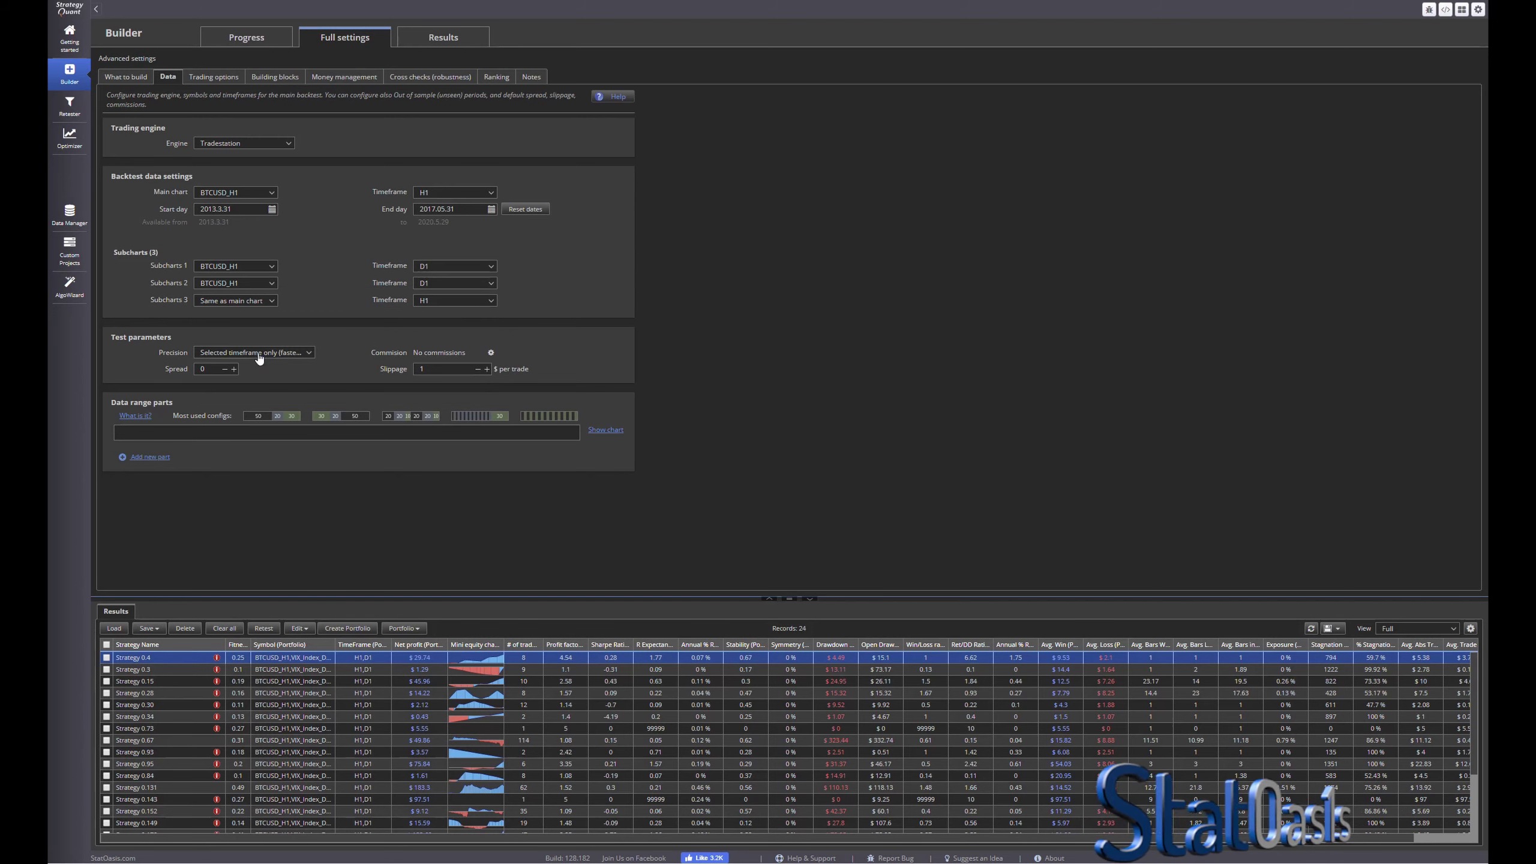
Step: Set Subchart 1 to H4, keep Subchart 2 on D1, and make Subchart 3 BTCUSDC
click(446, 267)
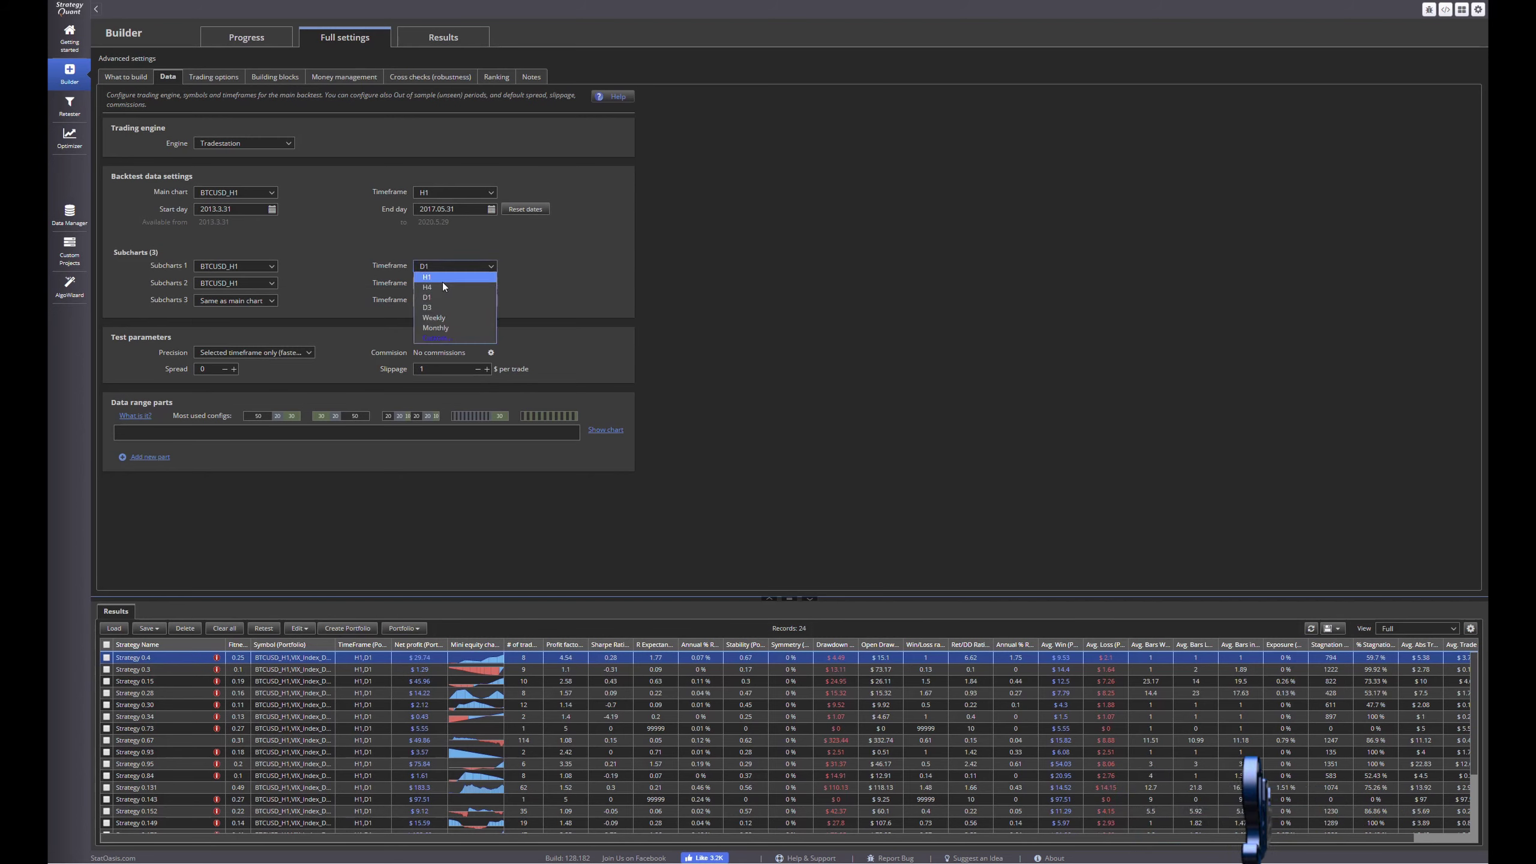
click(444, 288)
click(443, 284)
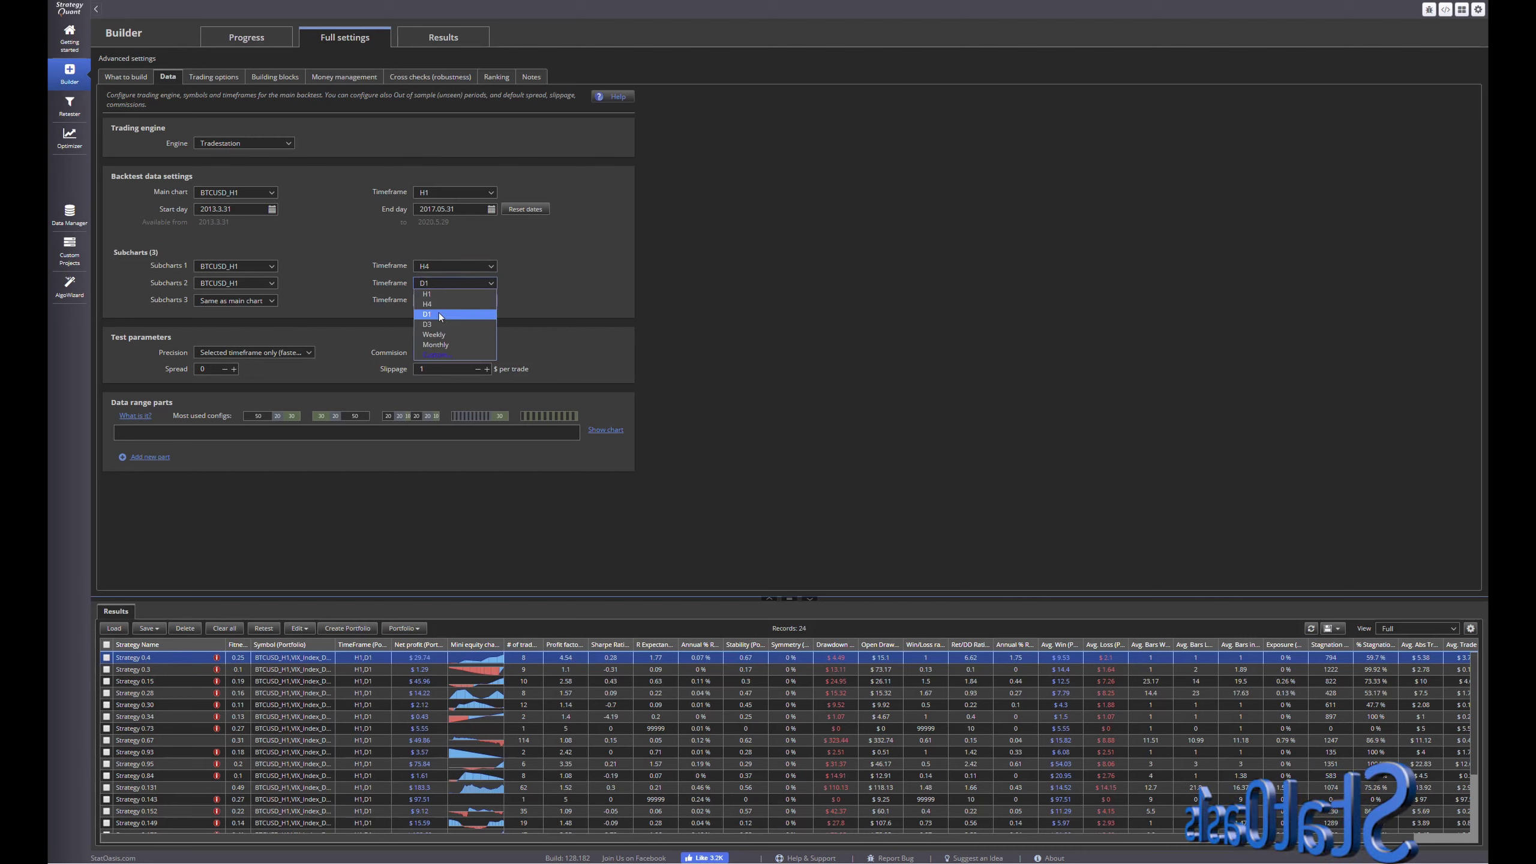
click(439, 313)
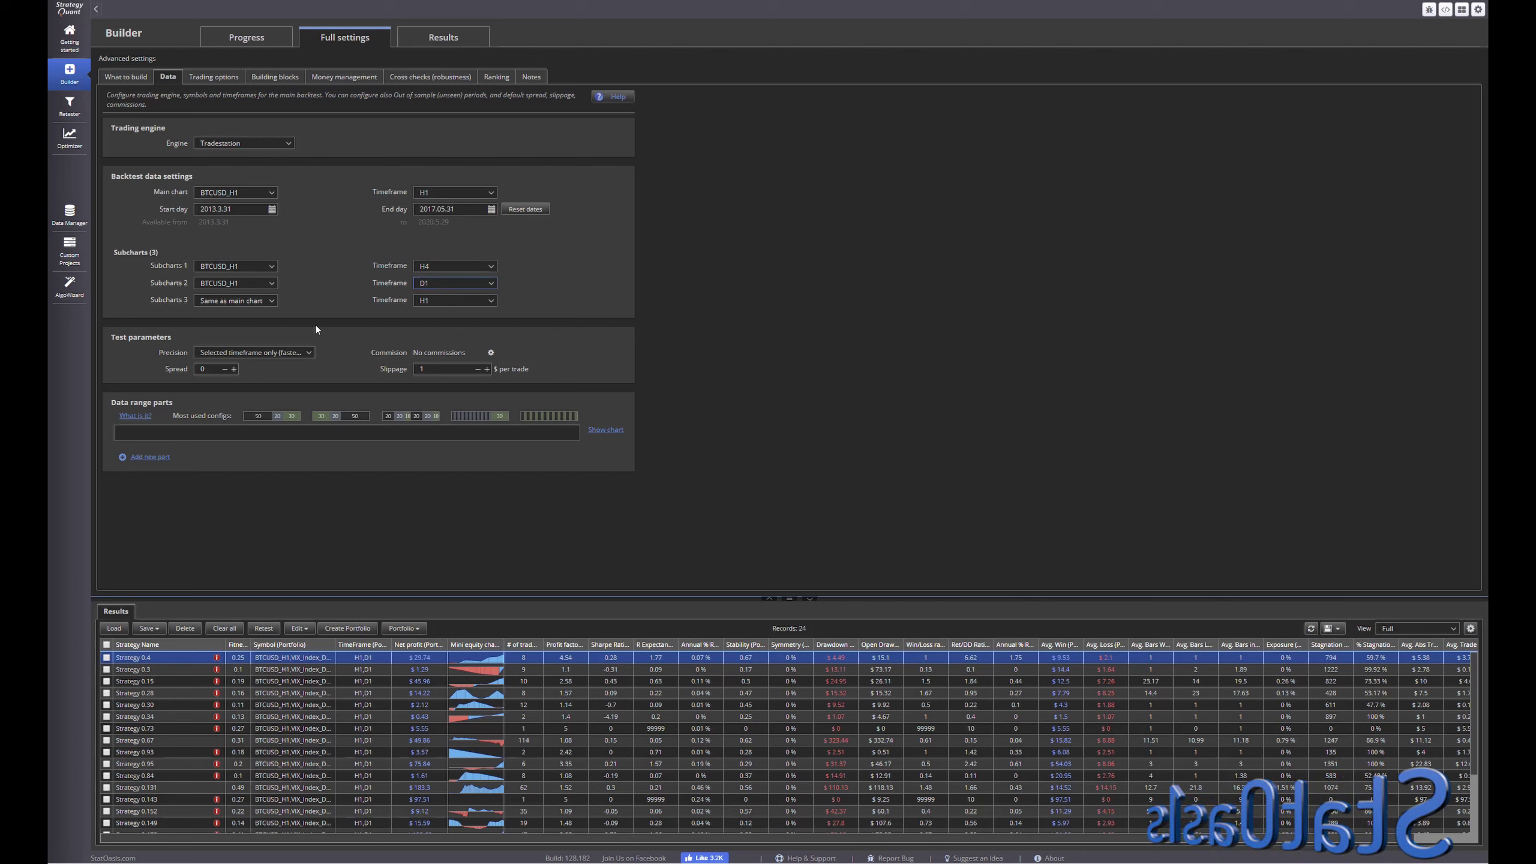
click(256, 302)
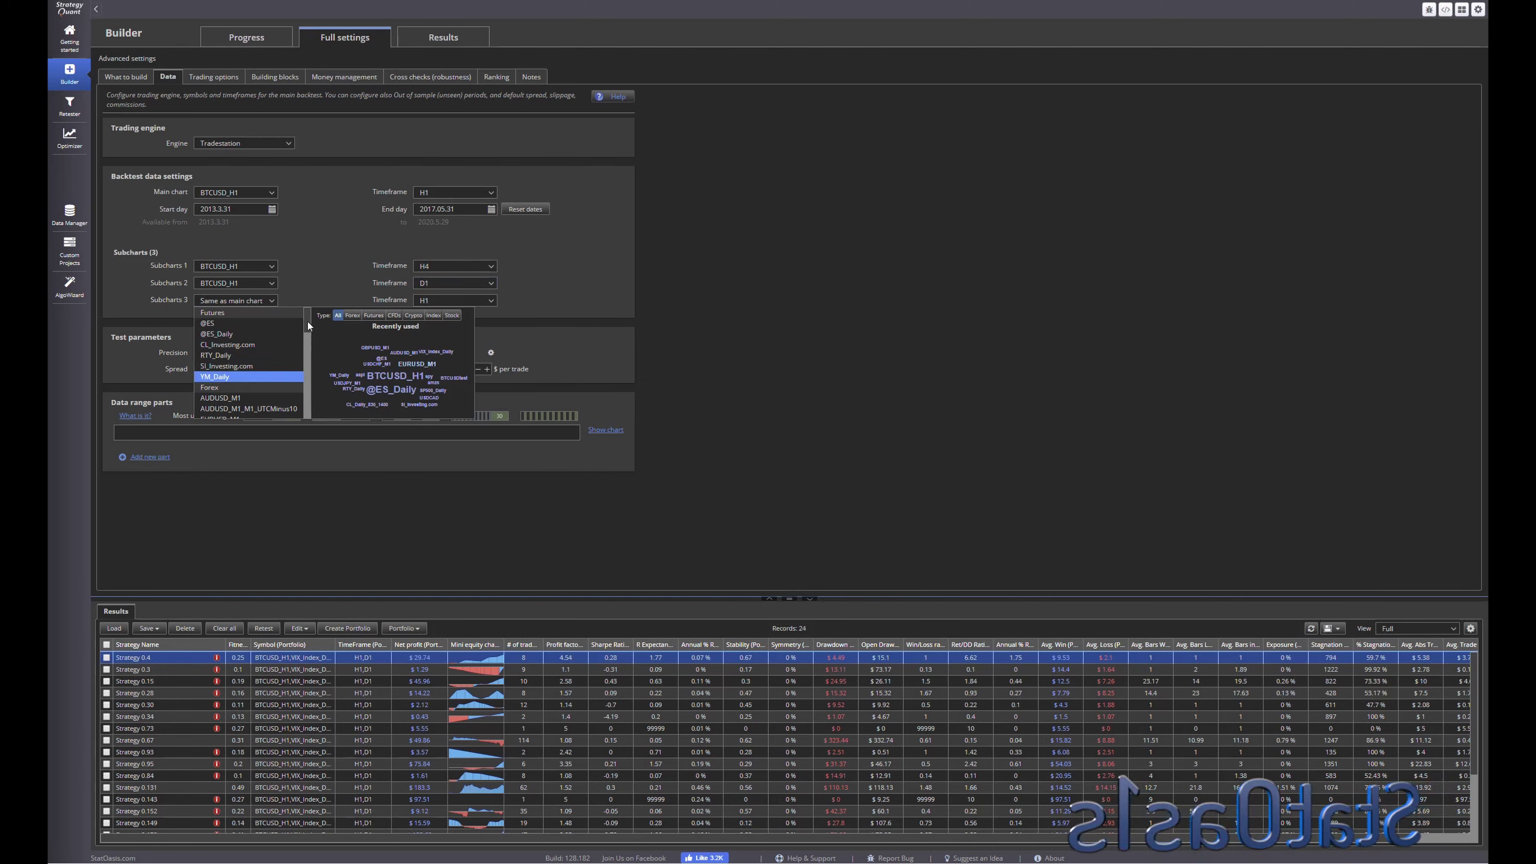
drag(307, 321, 305, 358)
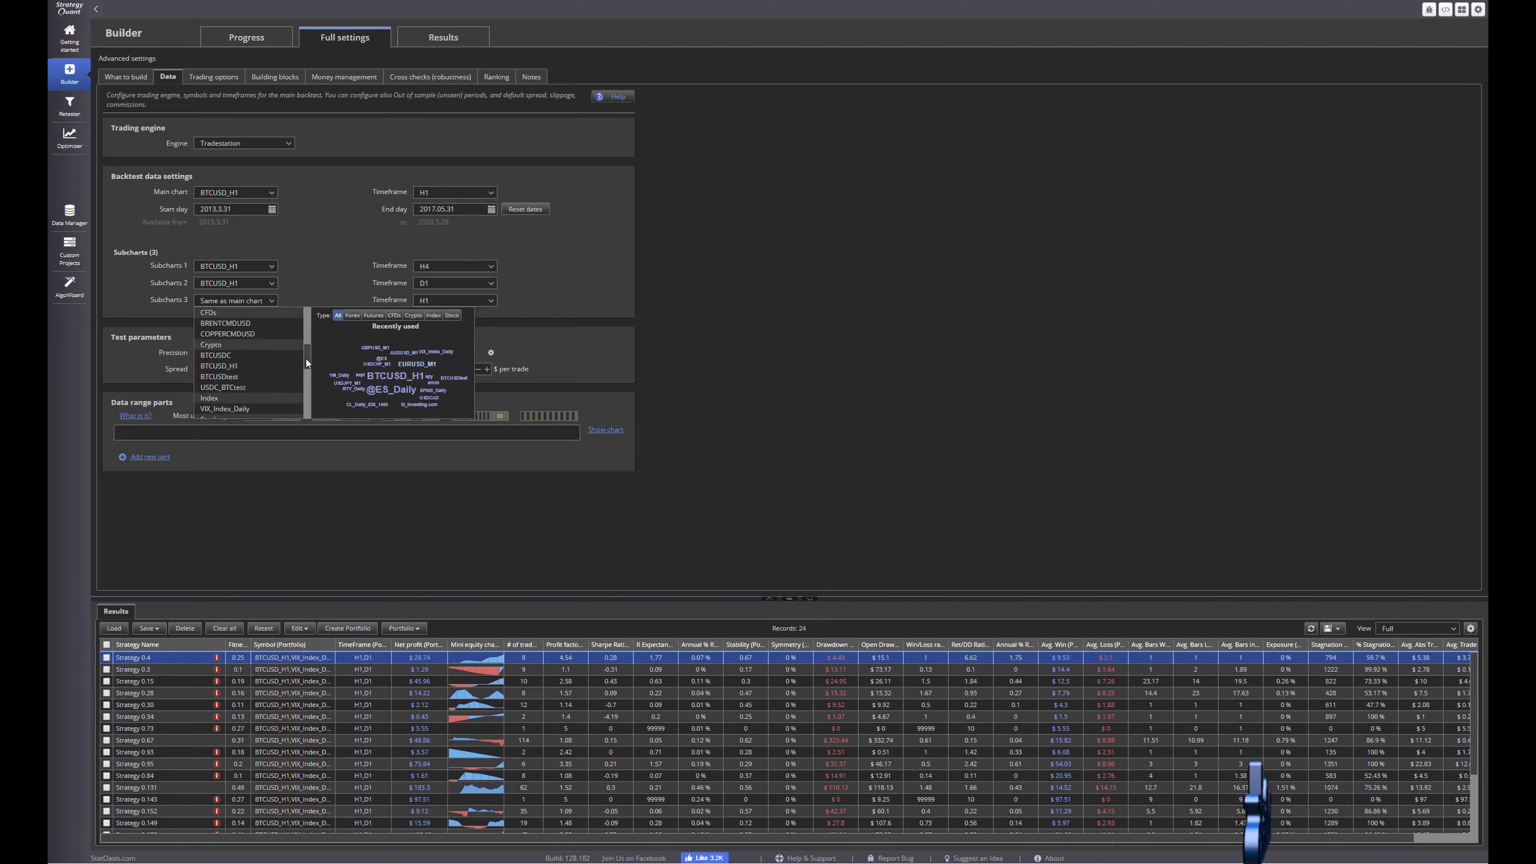
click(257, 356)
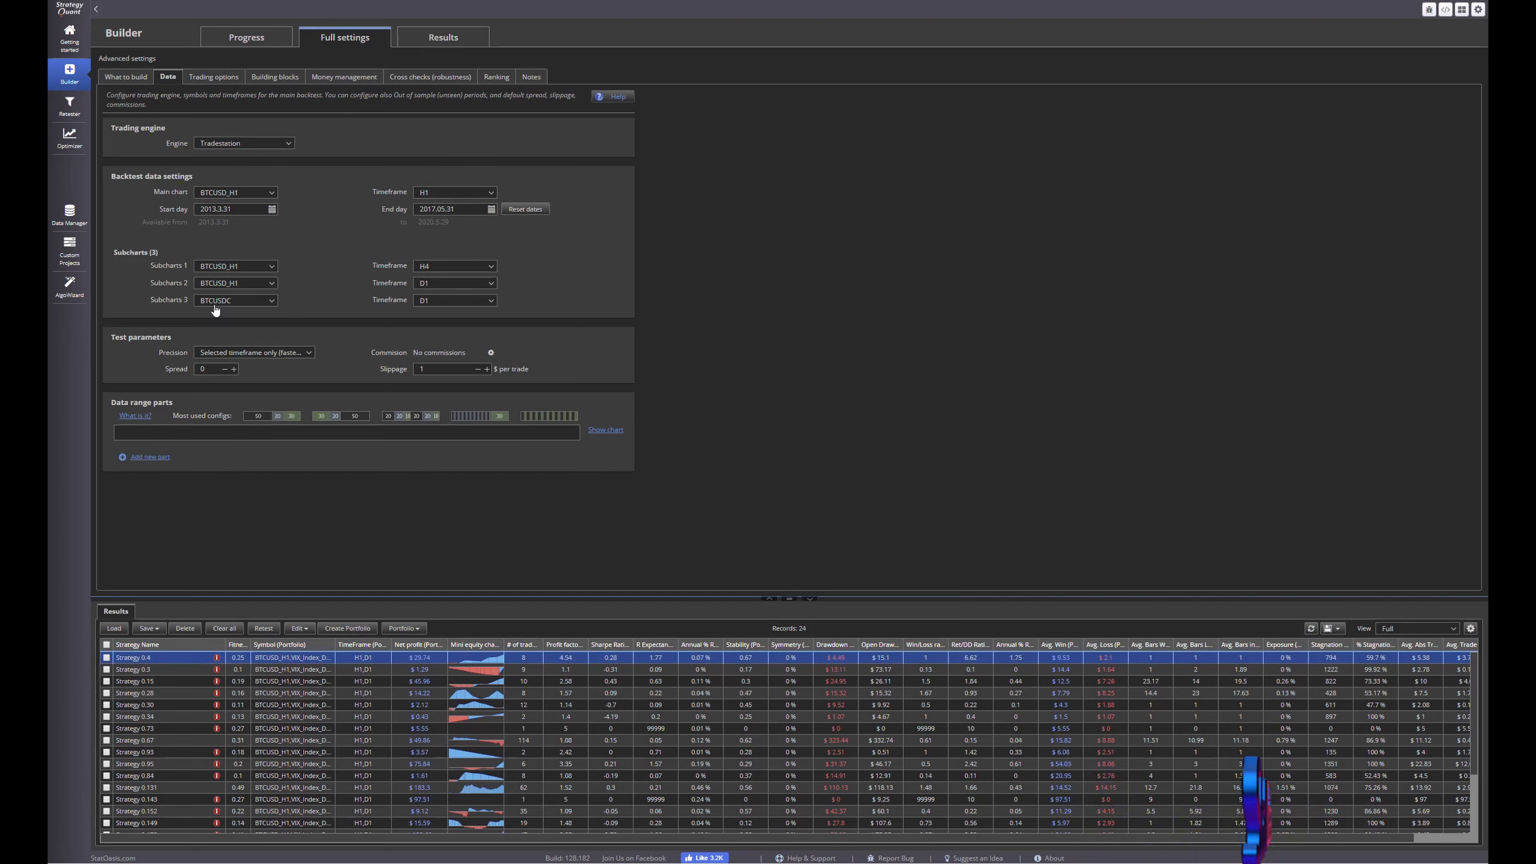
Step: Switch Subchart 3 to BTCUSD_H1 and keep its timeframe on Weekly
click(457, 301)
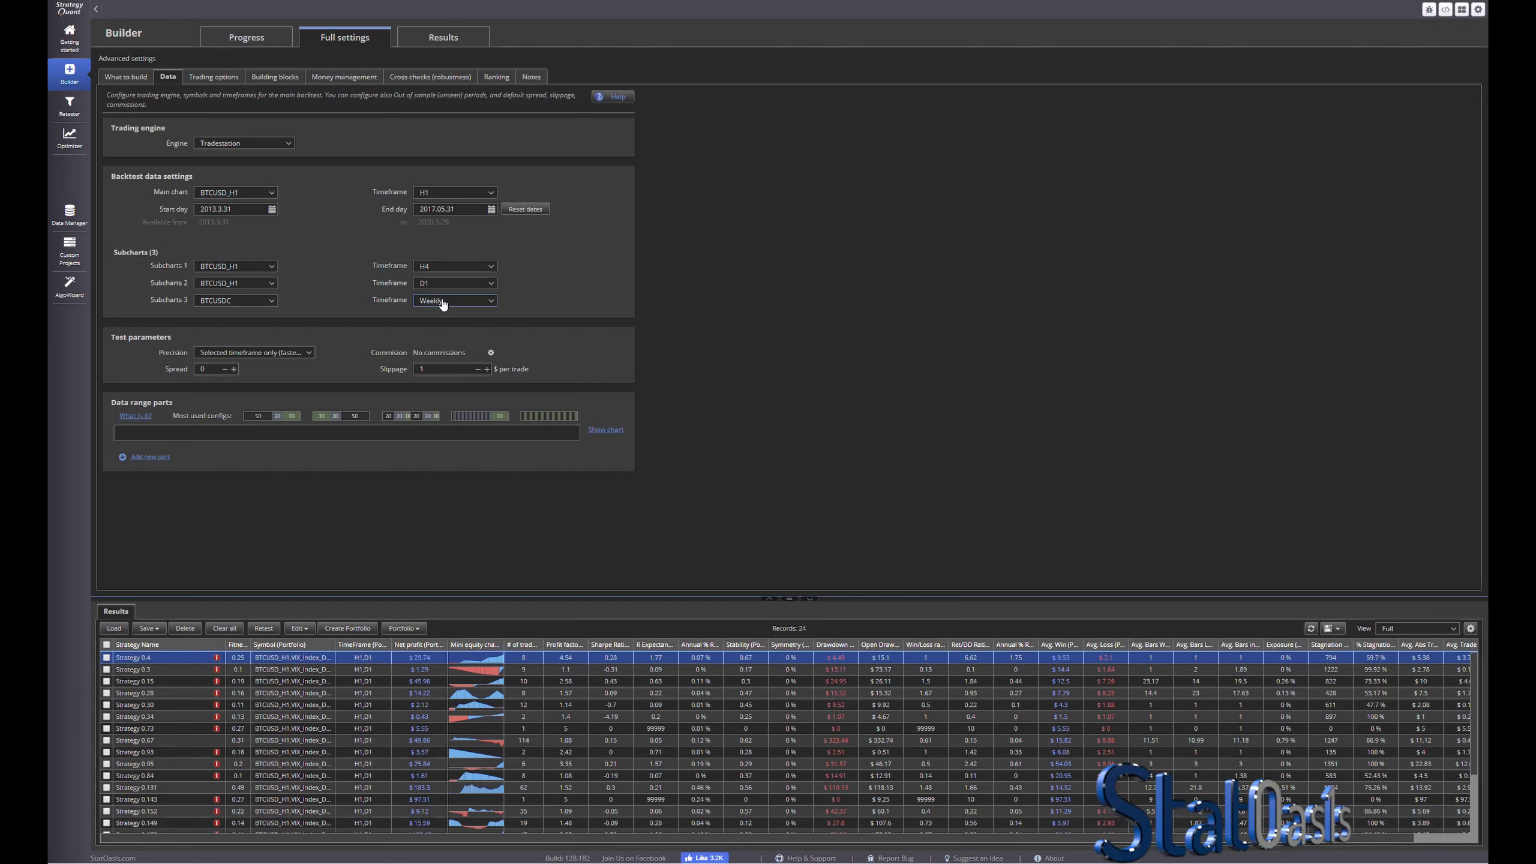
click(252, 300)
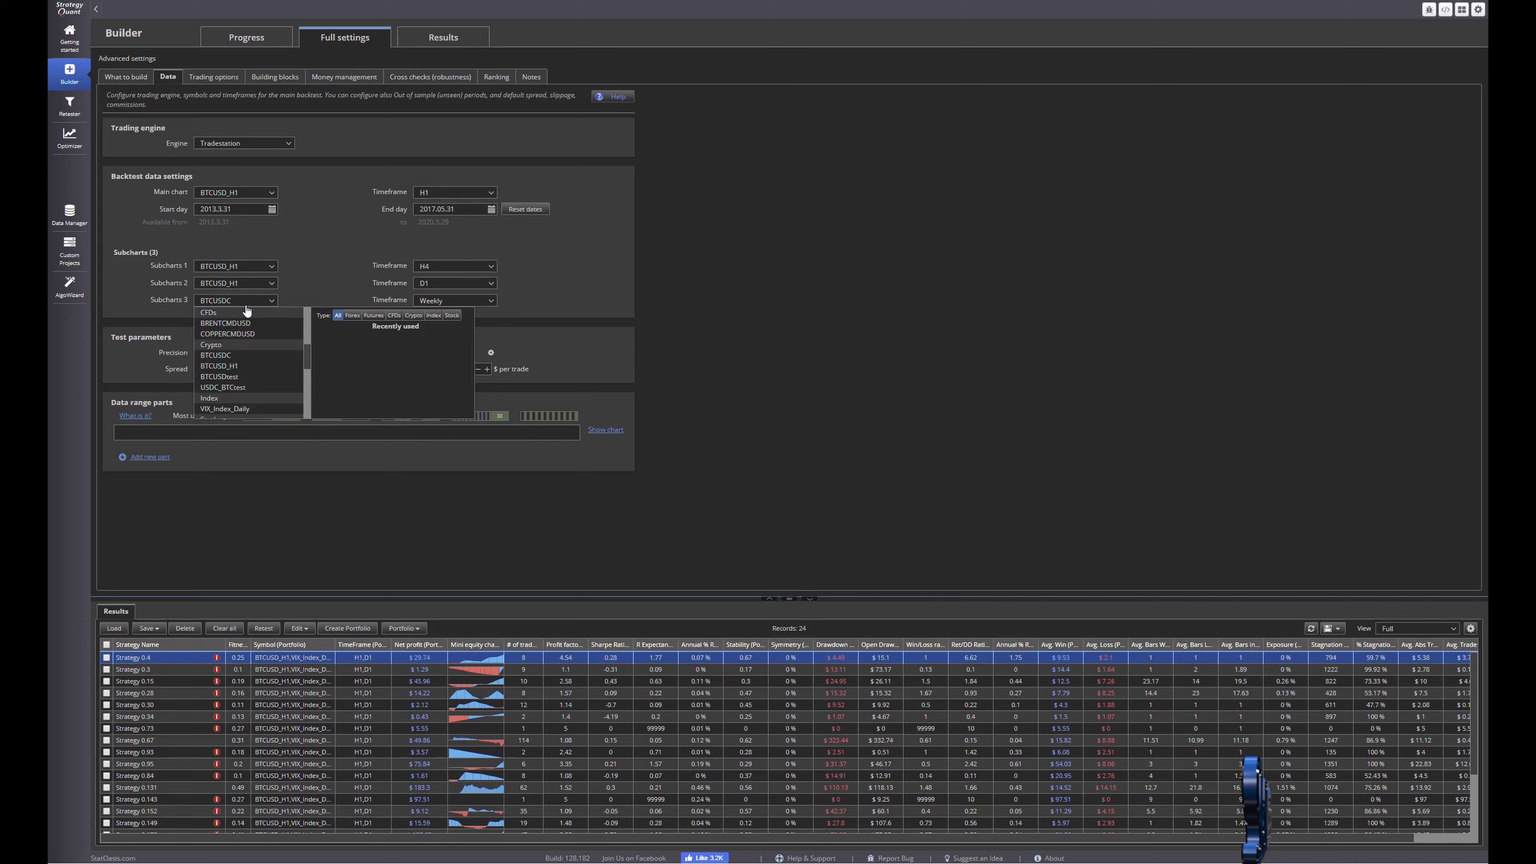
click(252, 372)
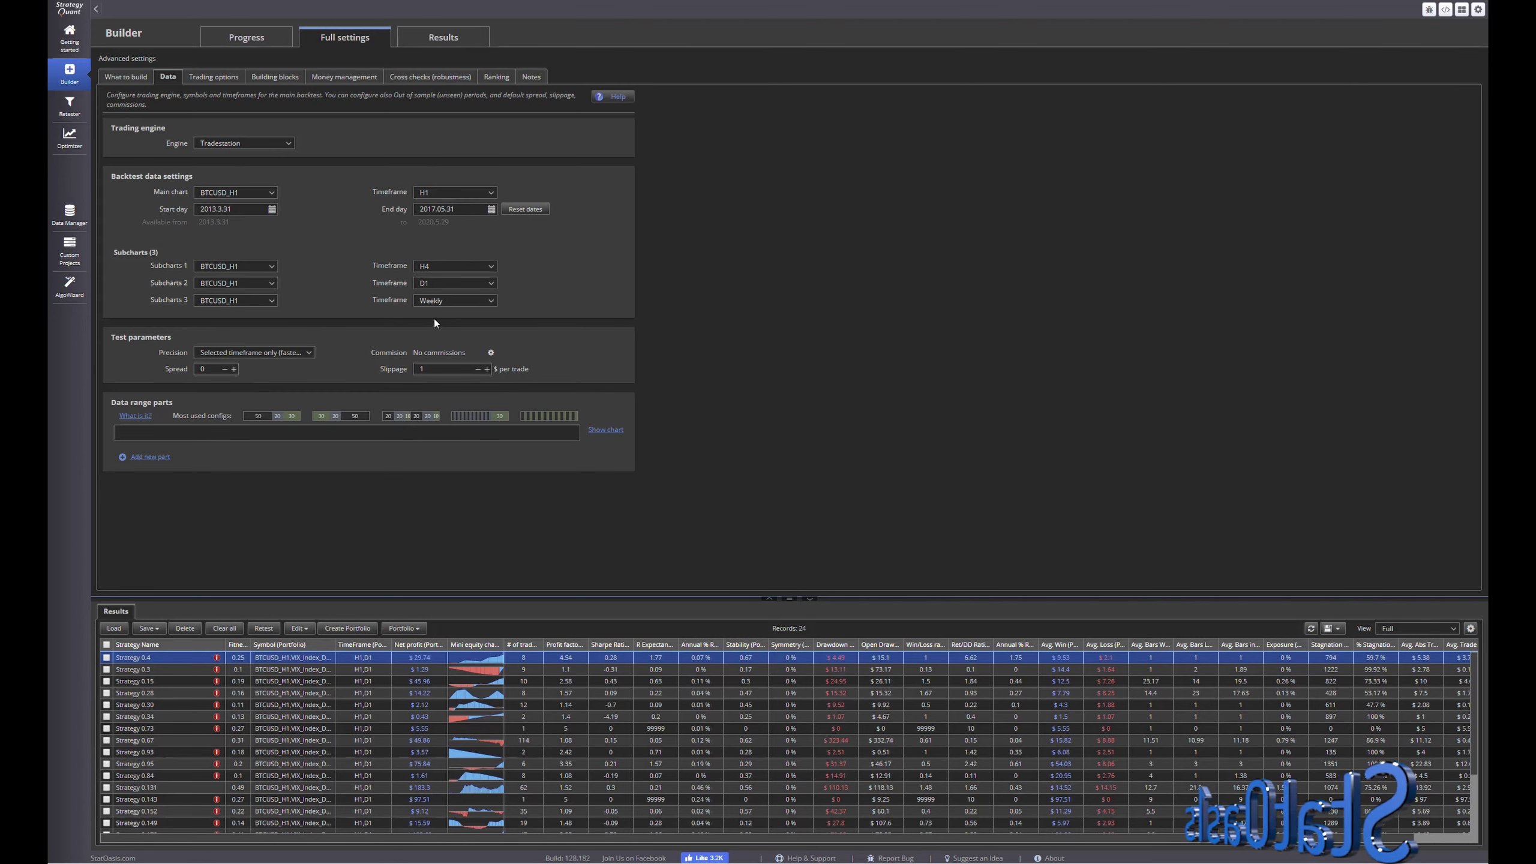
click(439, 302)
click(441, 304)
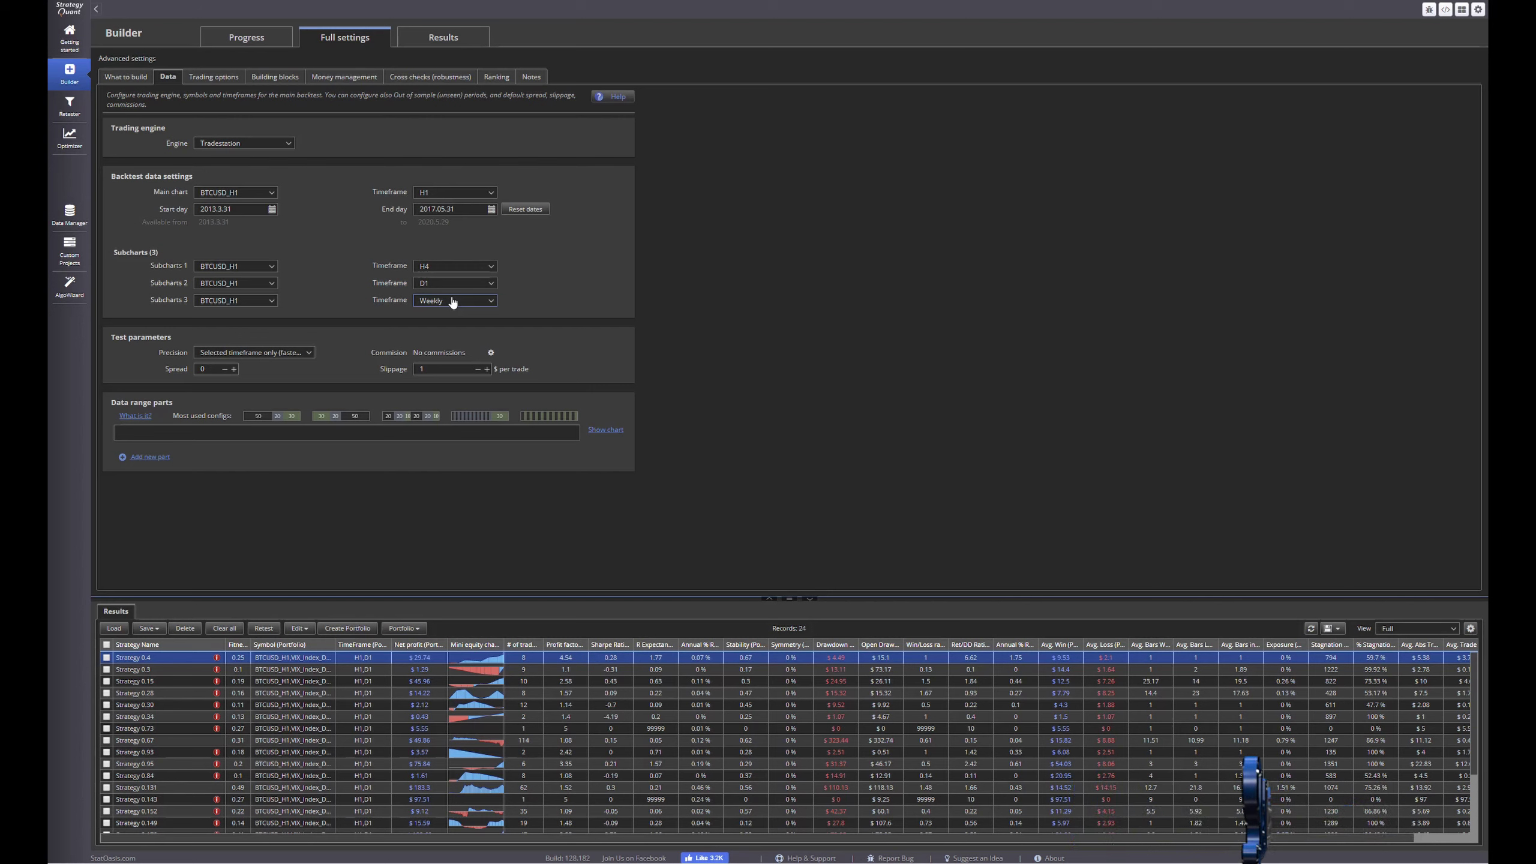
Step: Clear all databank results, reset the backtest dates, and remove the OOS1 part
click(241, 628)
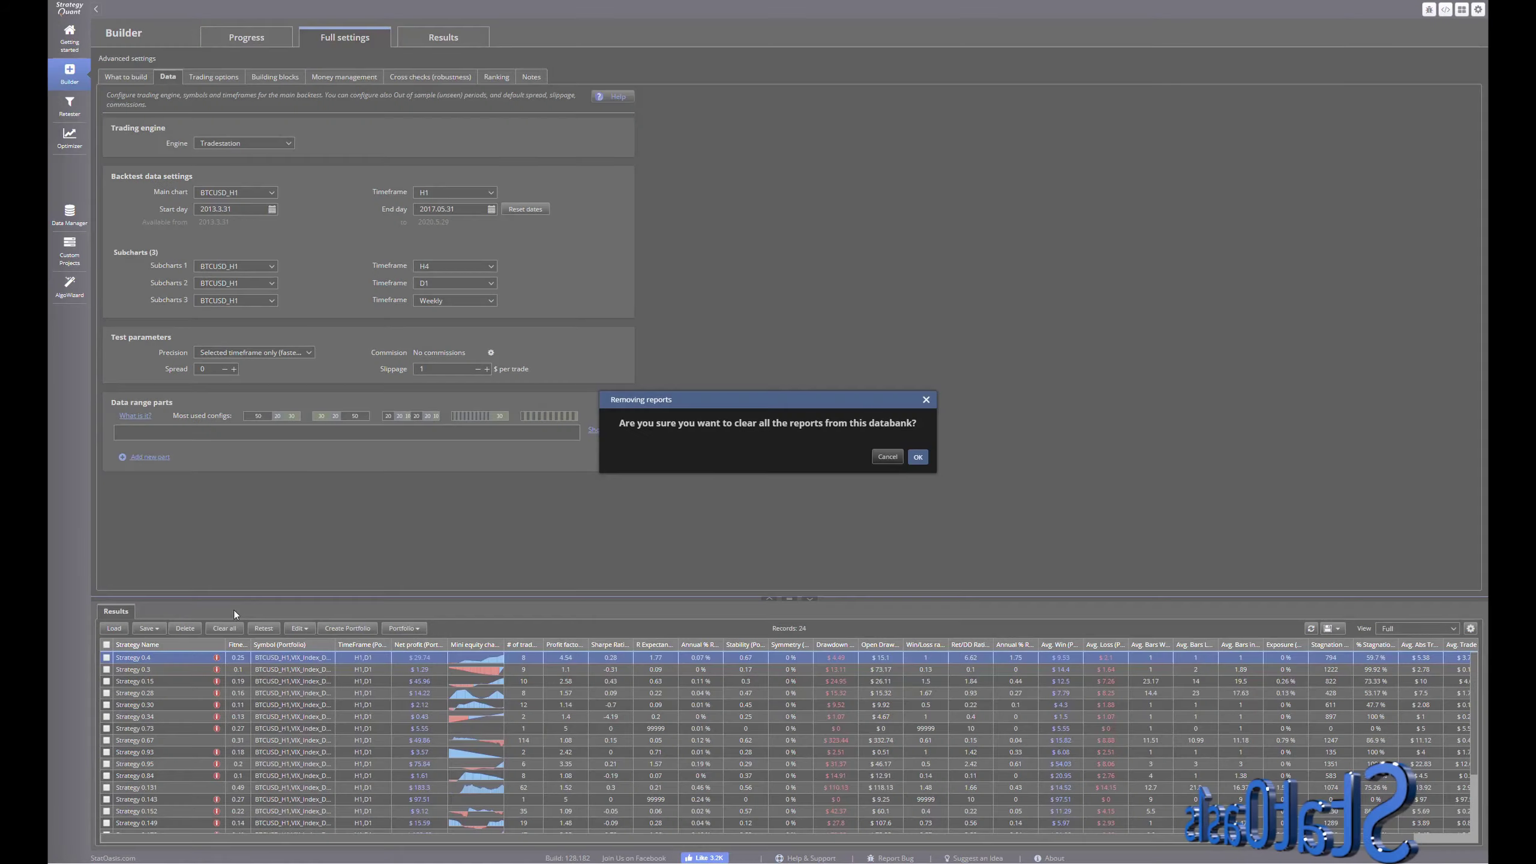
click(918, 457)
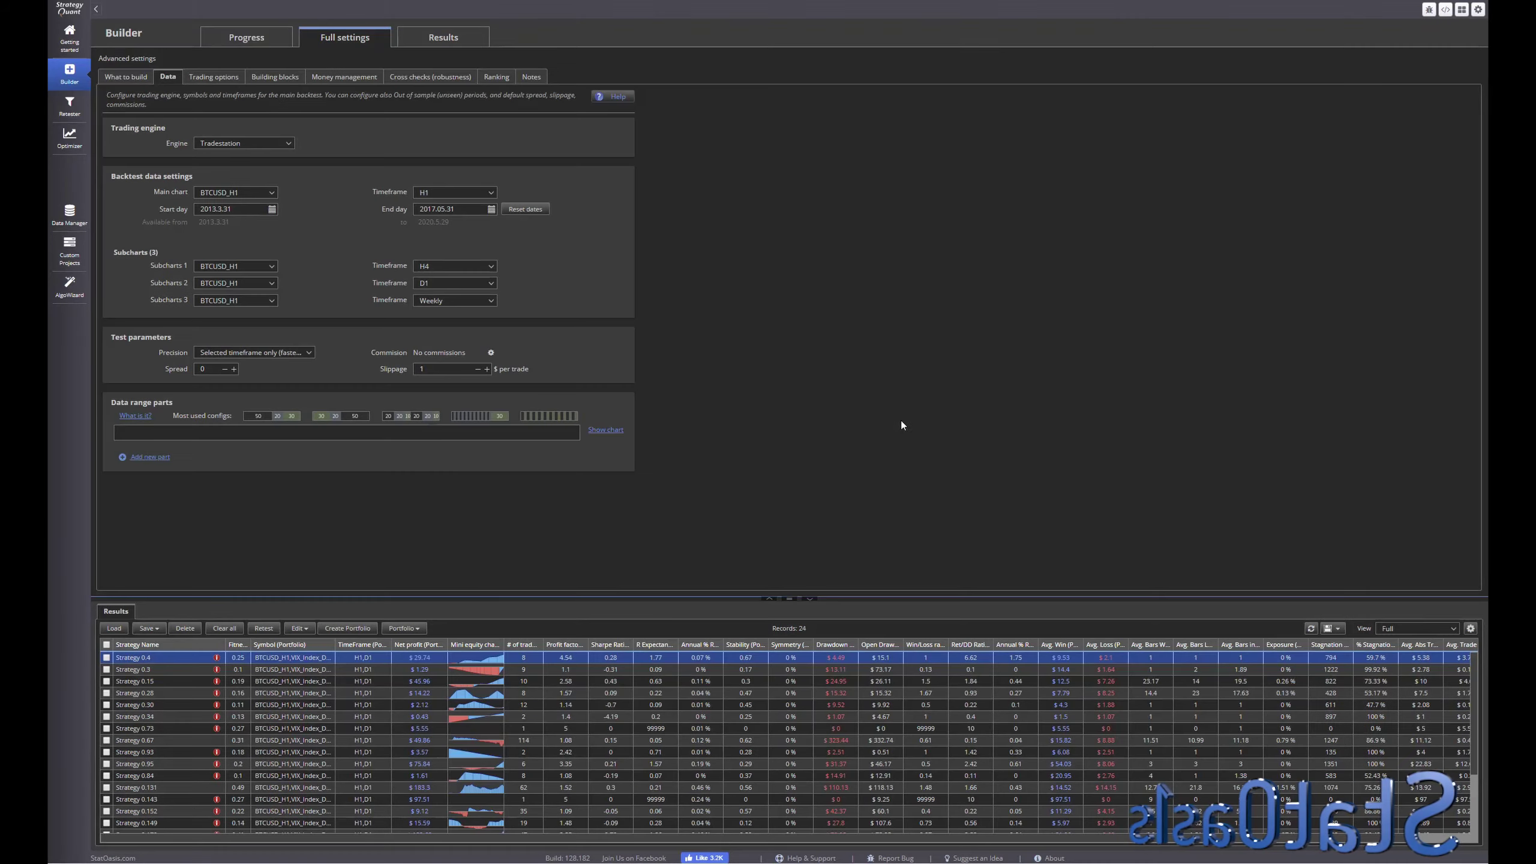
click(520, 209)
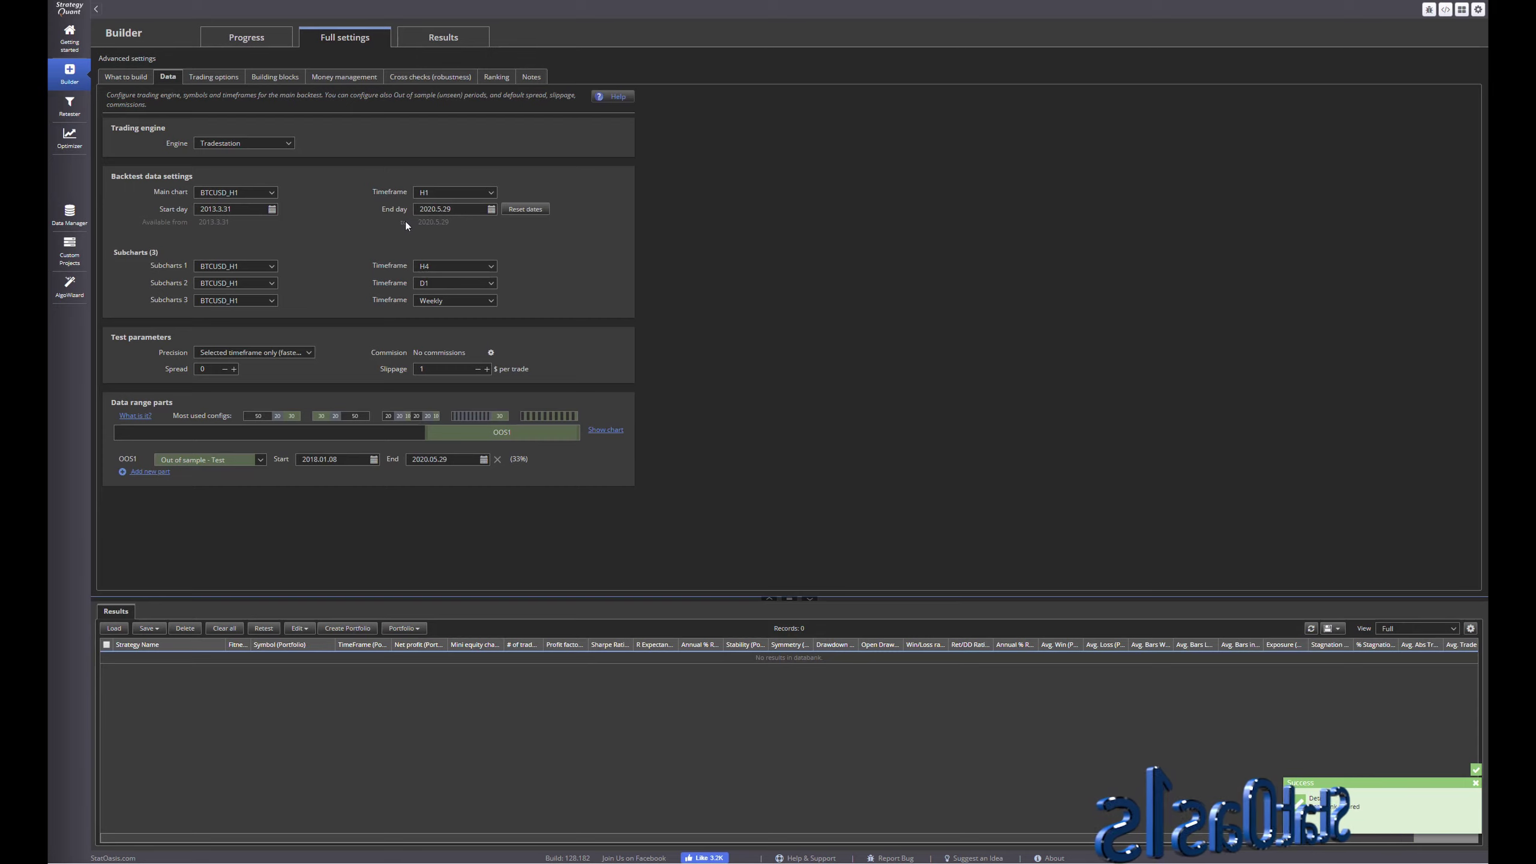
click(497, 460)
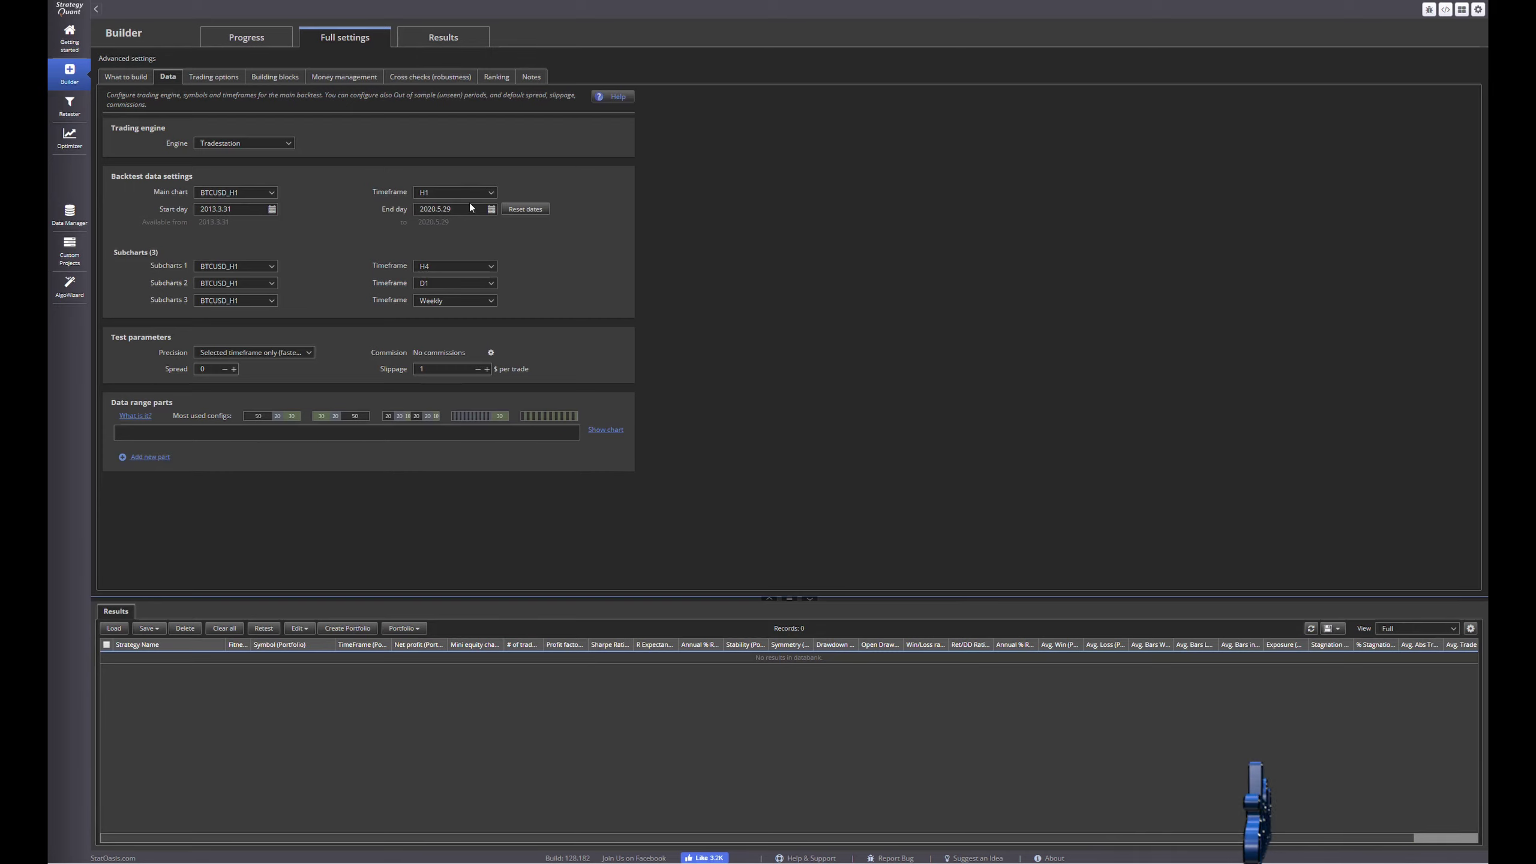
Step: Pick 31 May 2018 as the backtest end day in the calendar
click(490, 209)
click(479, 225)
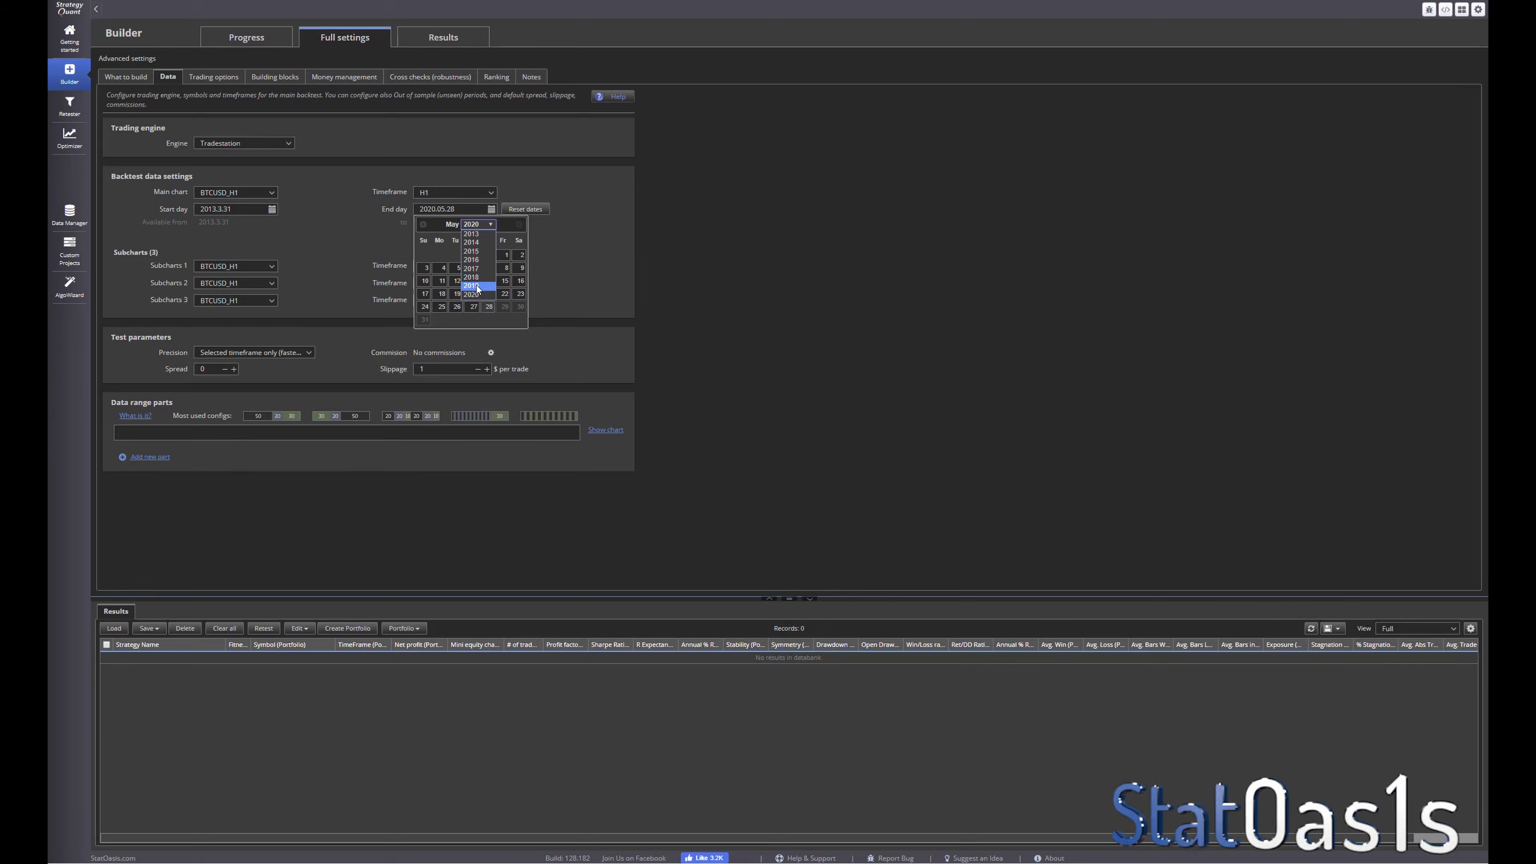
click(475, 278)
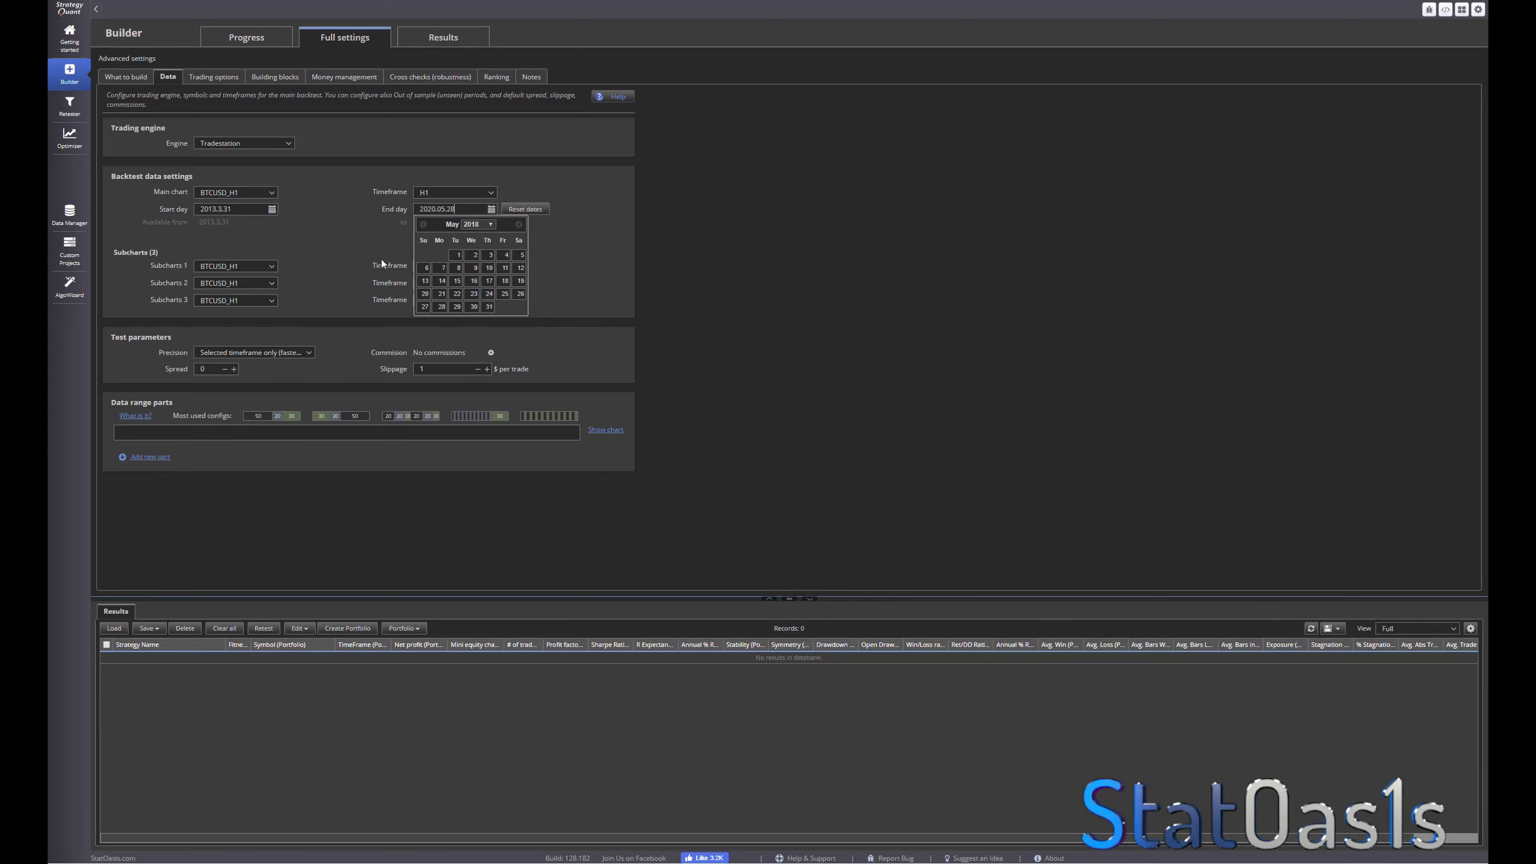
click(488, 308)
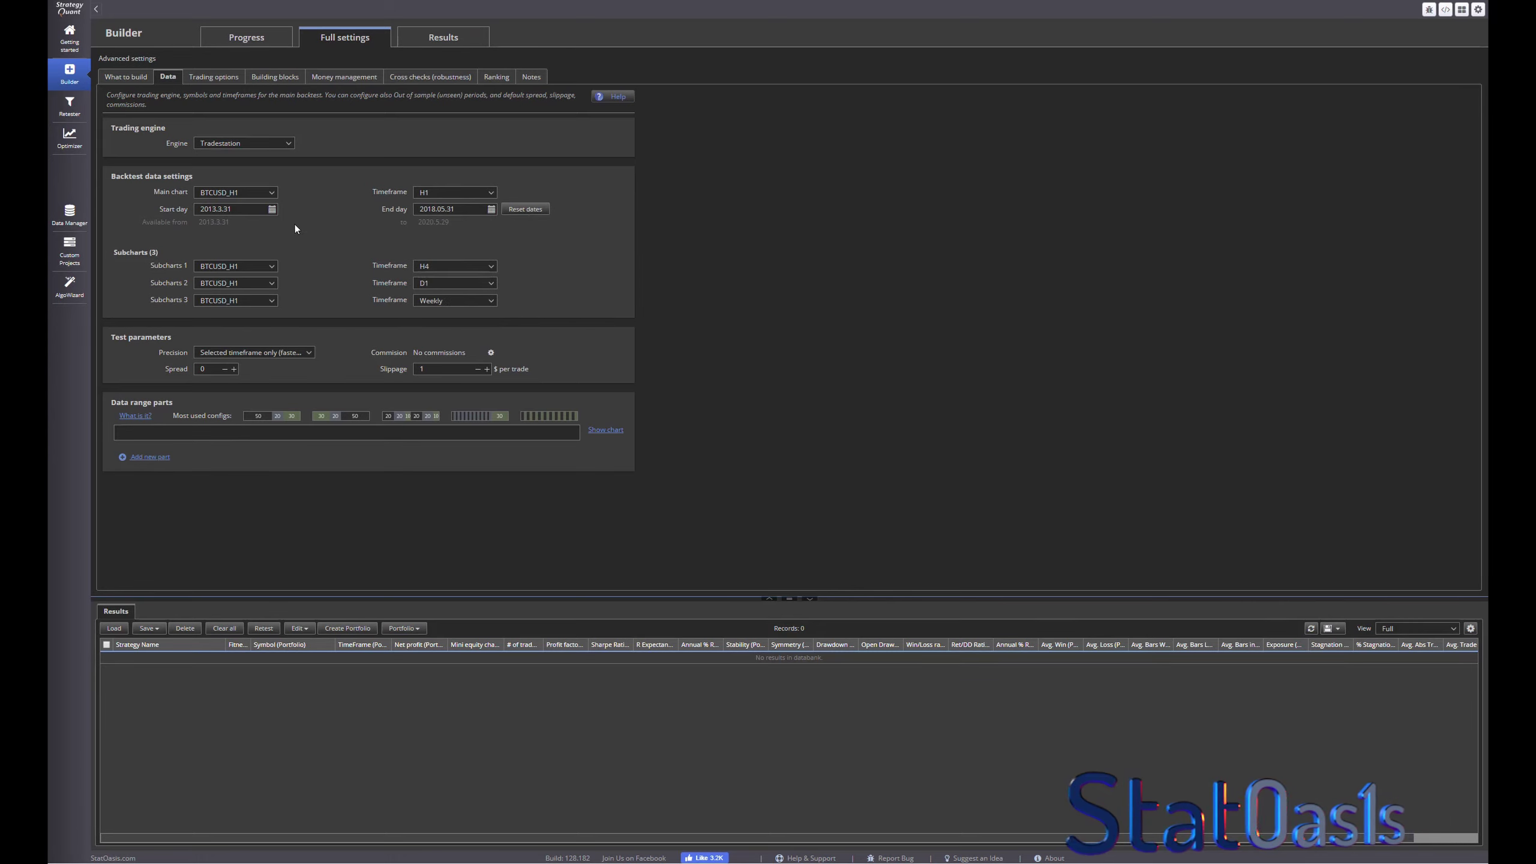
Step: Build 38 new strategies and open Strategy 0.13's pseudo code
click(248, 39)
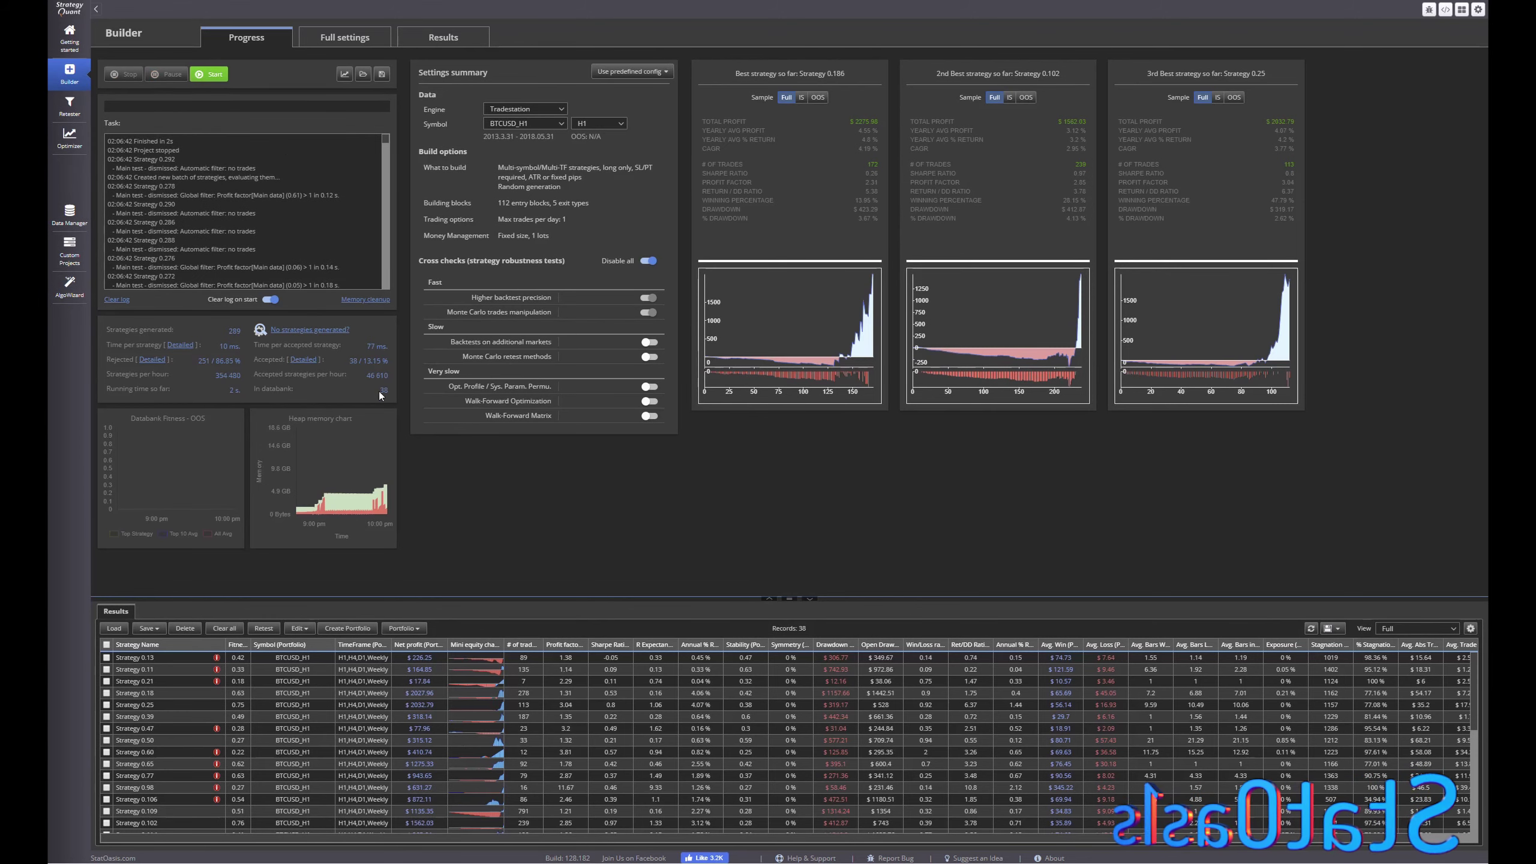
double_click(167, 658)
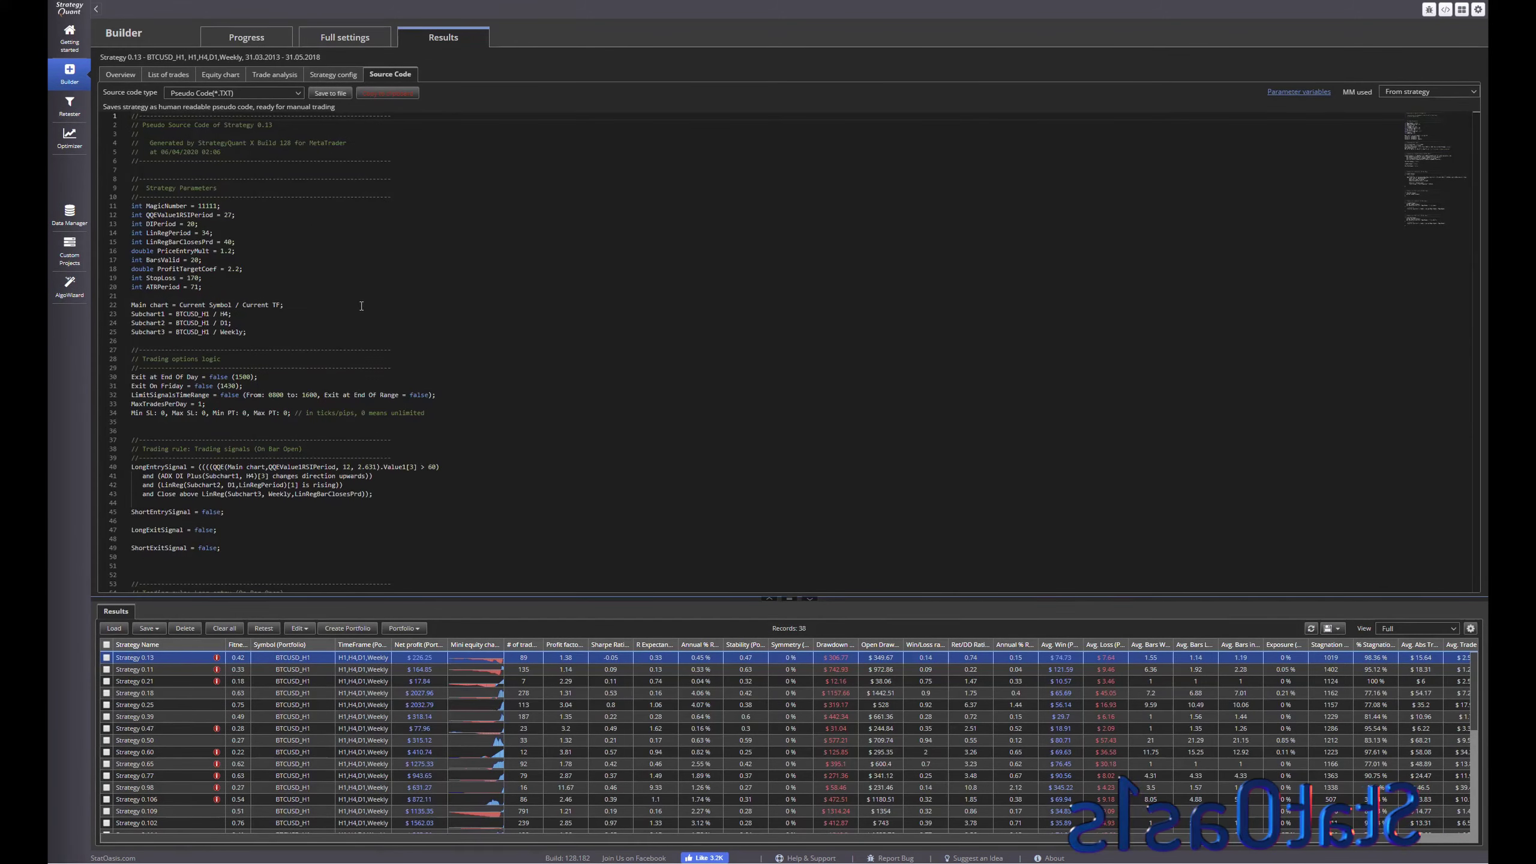
scroll(301, 333, down, 5)
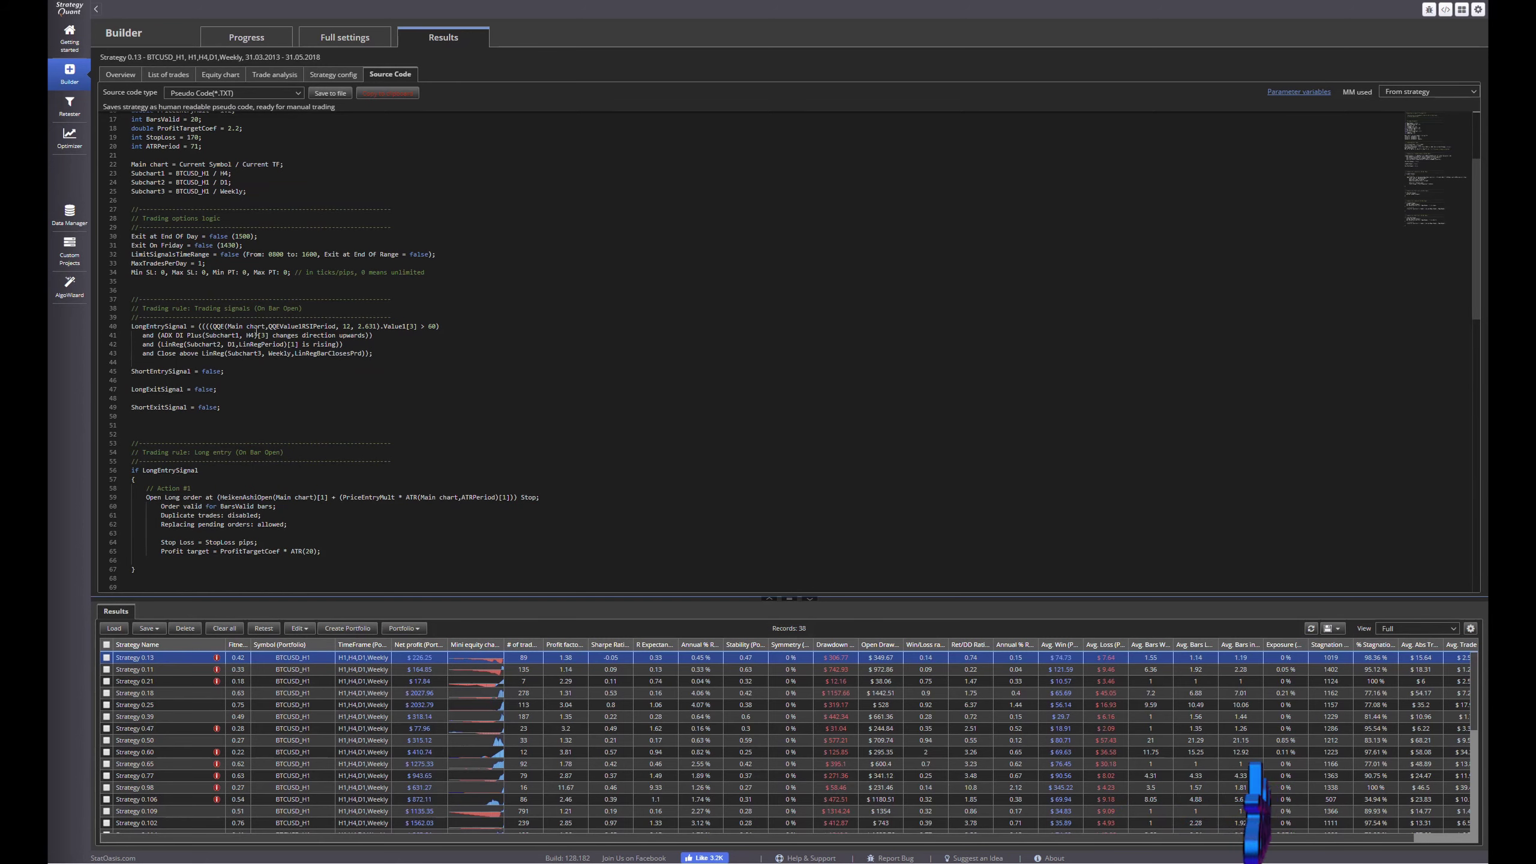
Step: Highlight the chart, Subchart1 and Subchart3 references in Strategy 0.13's long-entry code
double_click(251, 326)
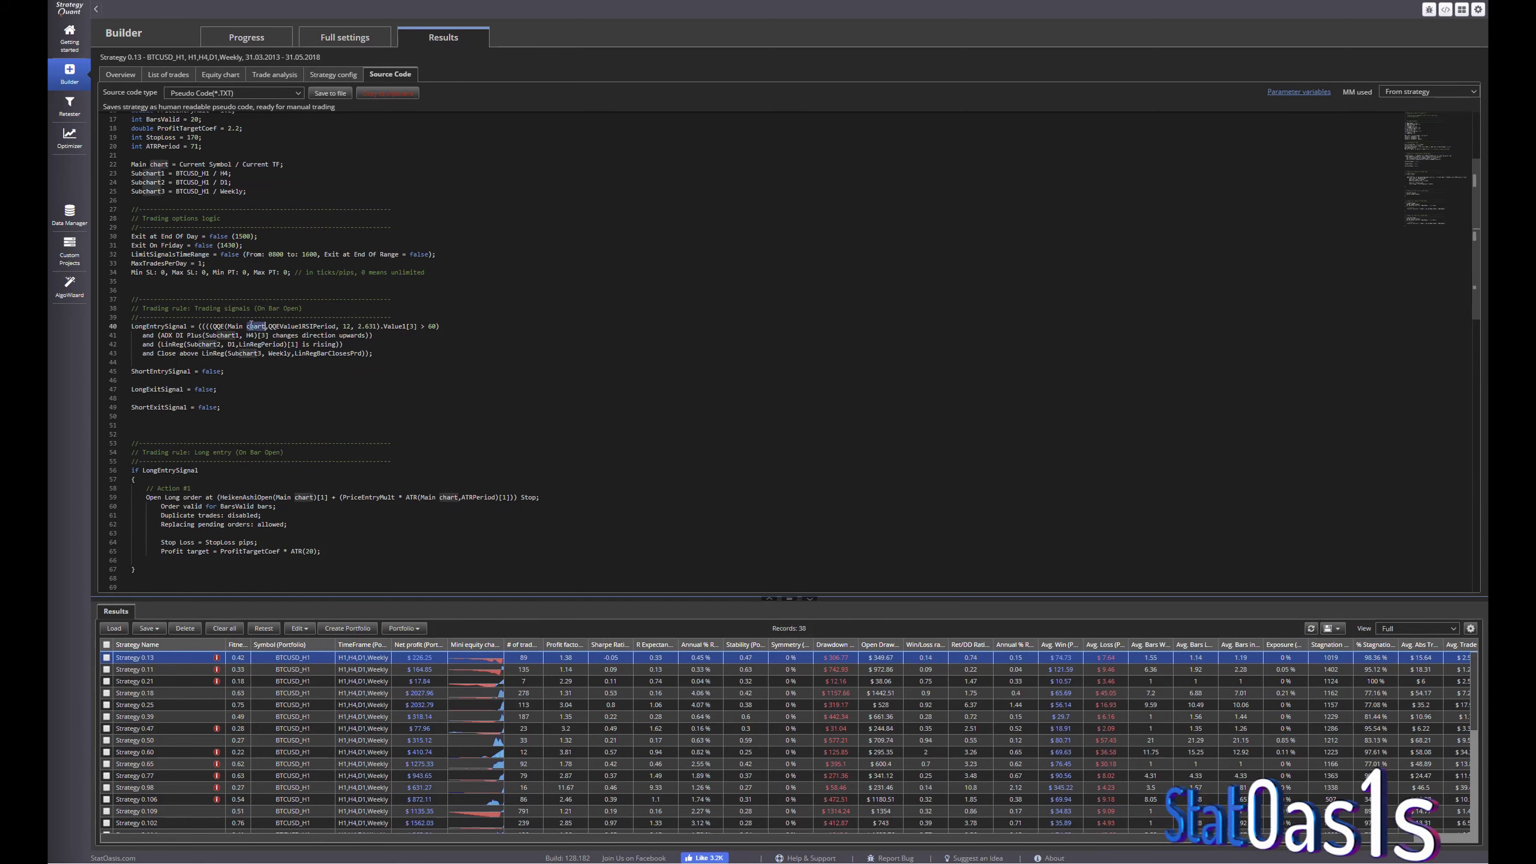
click(159, 335)
double_click(222, 335)
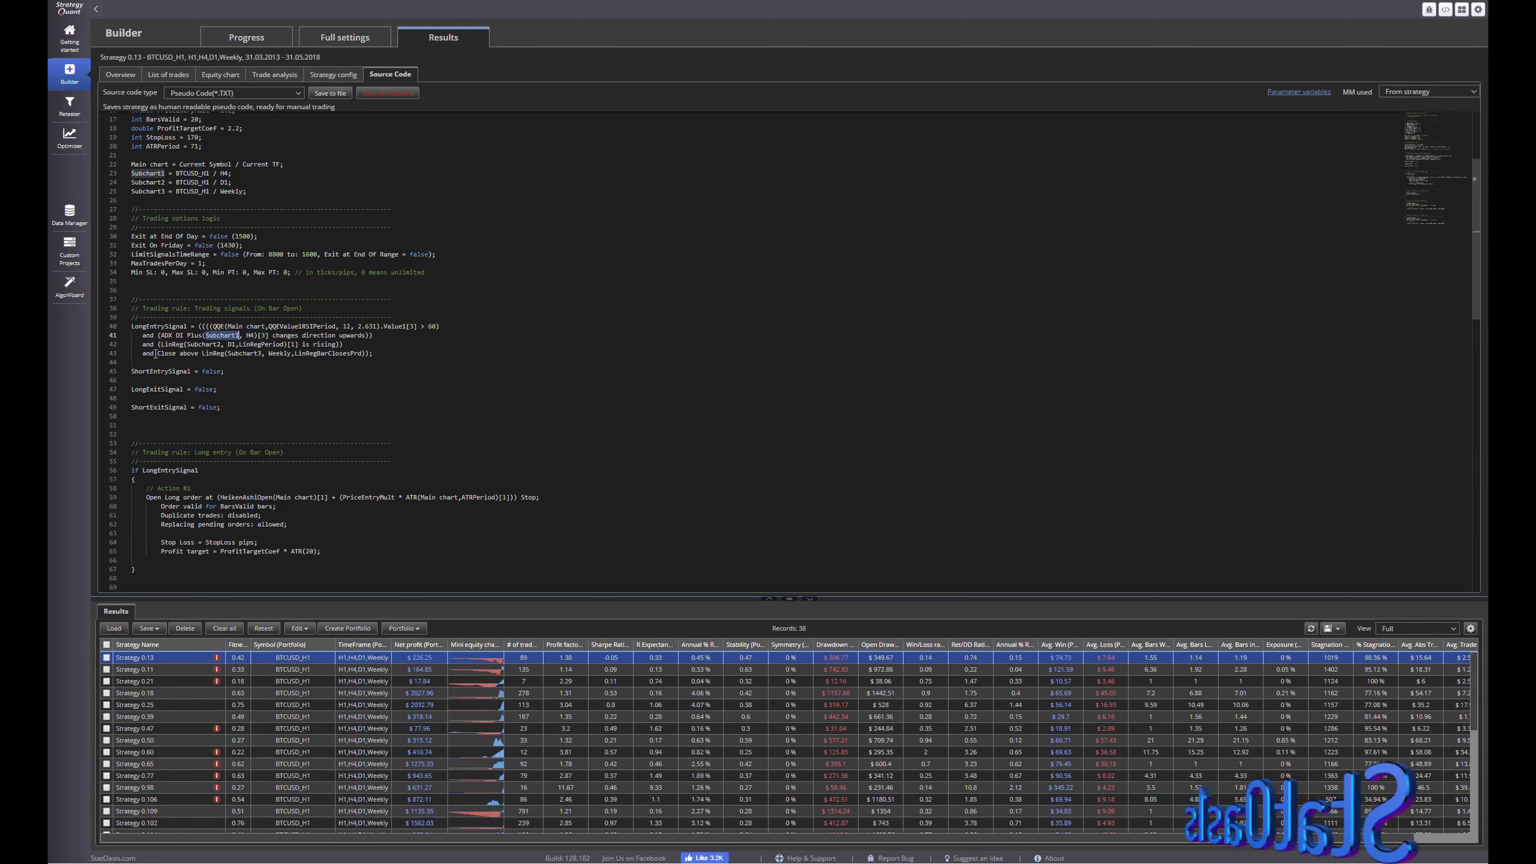
double_click(255, 354)
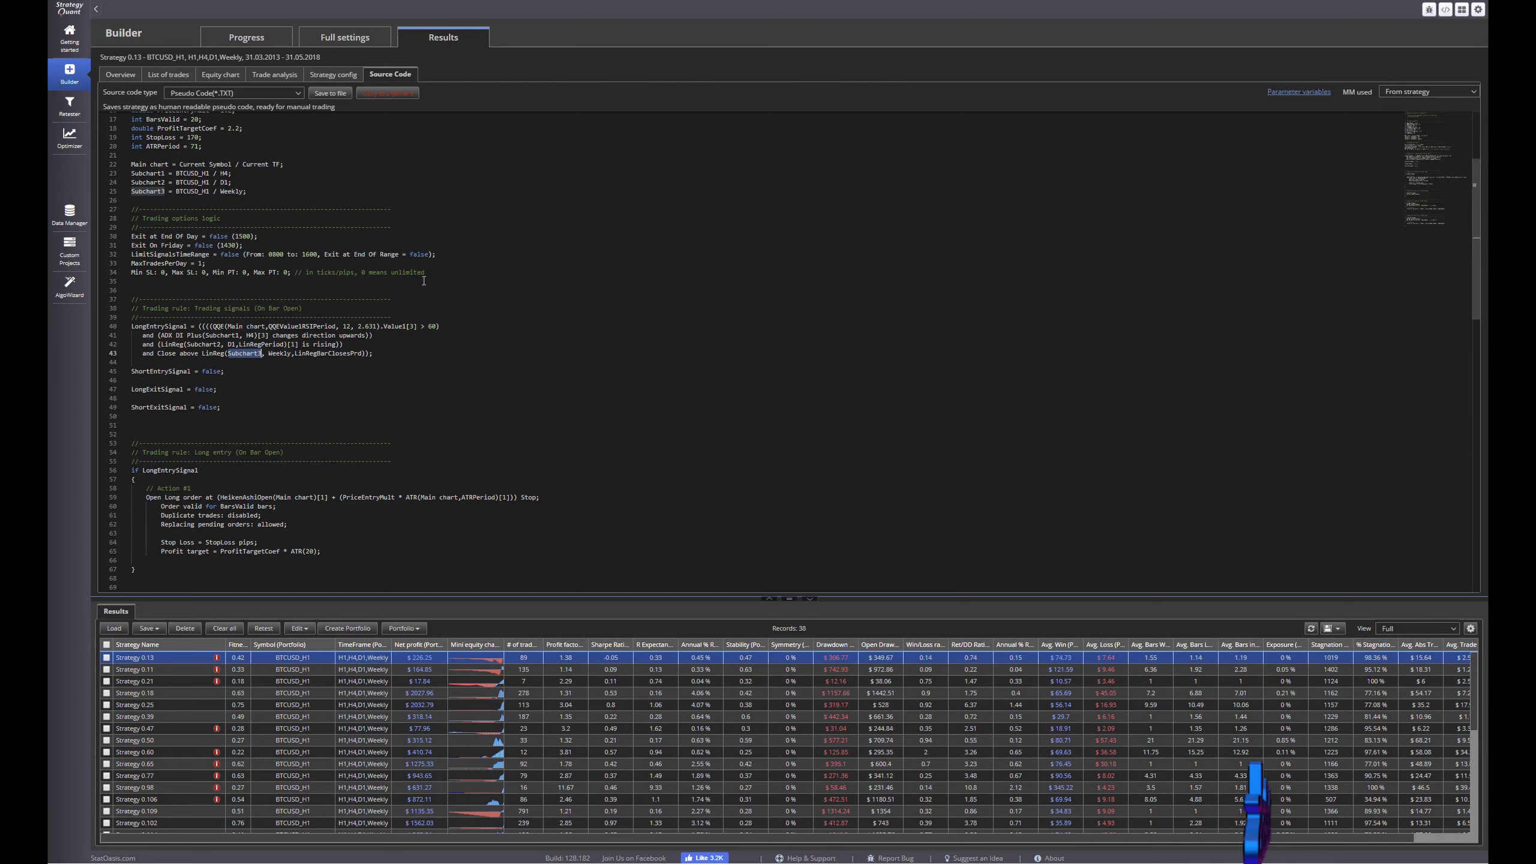
Step: Go back to Full settings > Data, showing BTCUSD_H1 subcharts on H4, D1 and Weekly
click(355, 39)
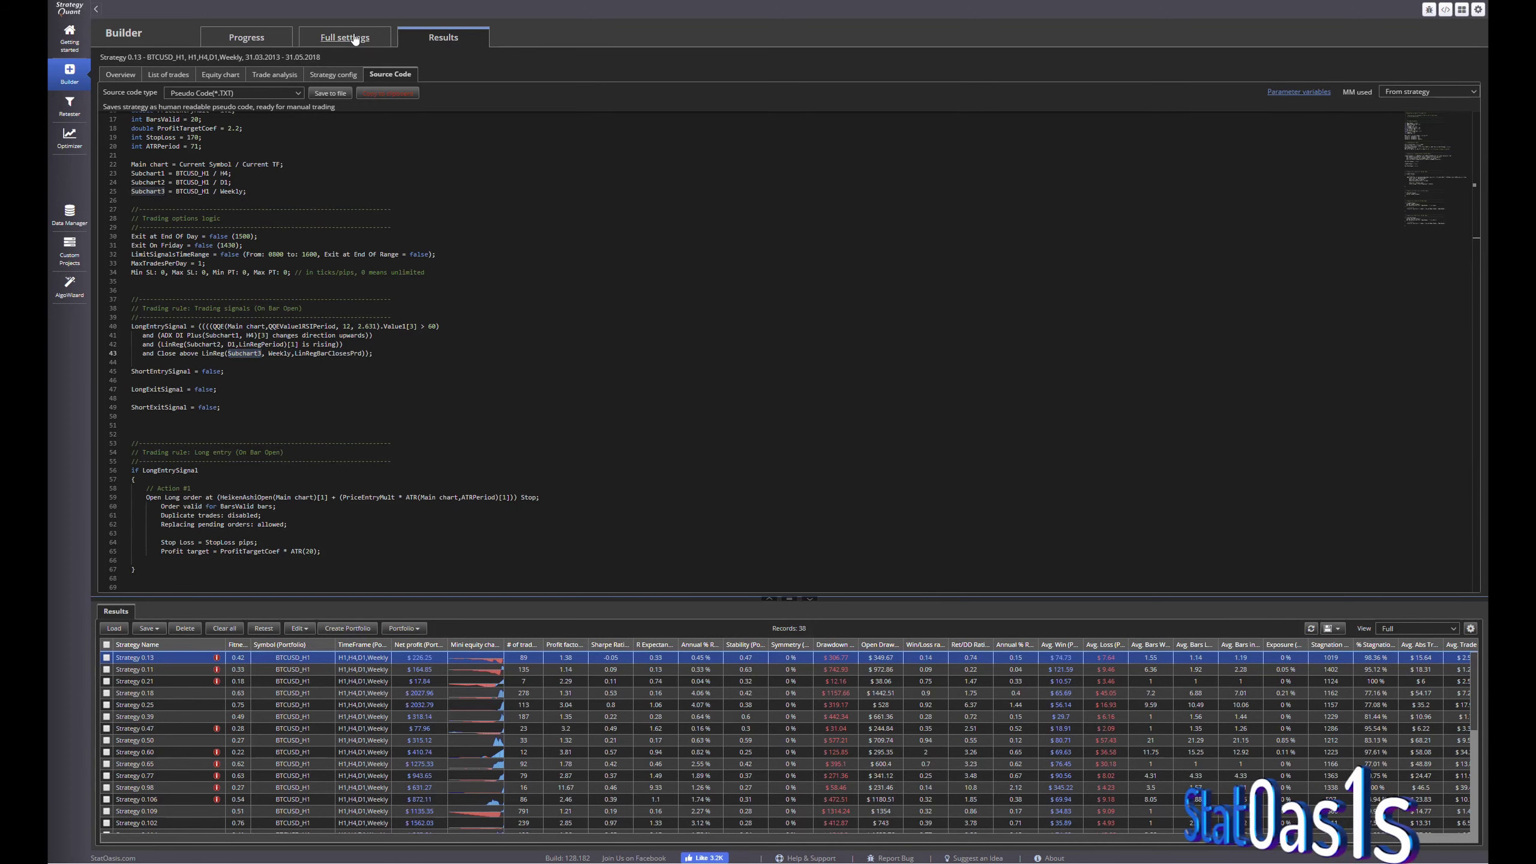